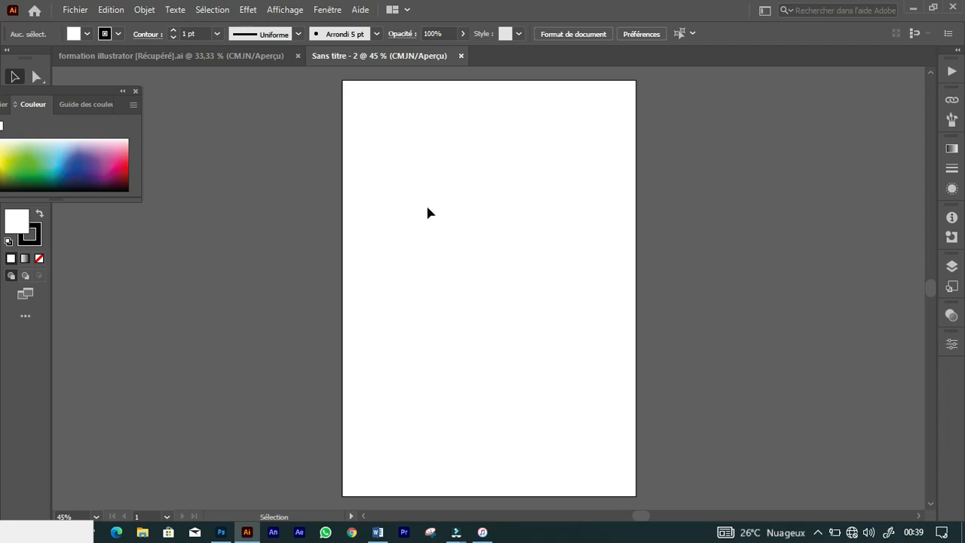
Step: Switch to Photoshop and create a new 420 × 297 mm landscape document at 300 ppi in RGB with a white background
{"action": "left_click", "coordinate": [221, 531]}
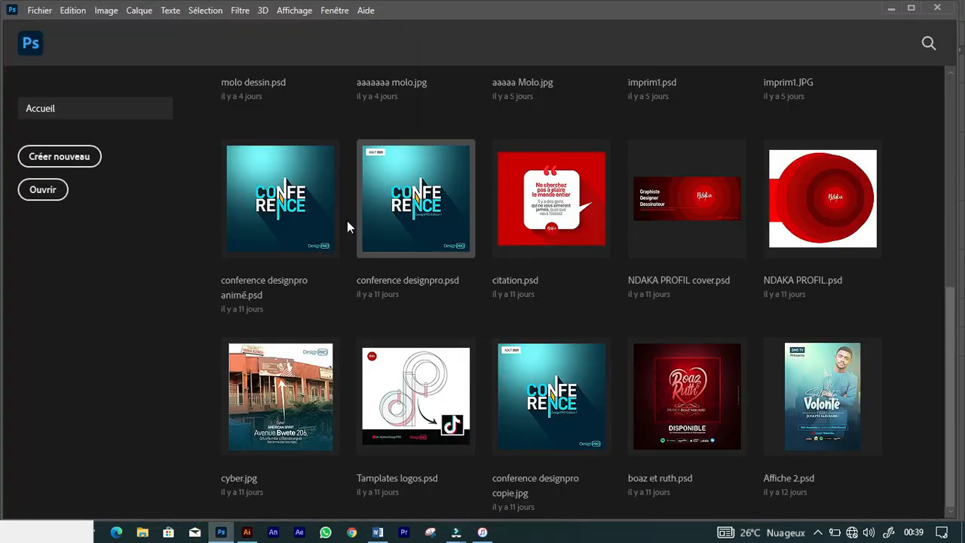
{"action": "left_click", "coordinate": [83, 157]}
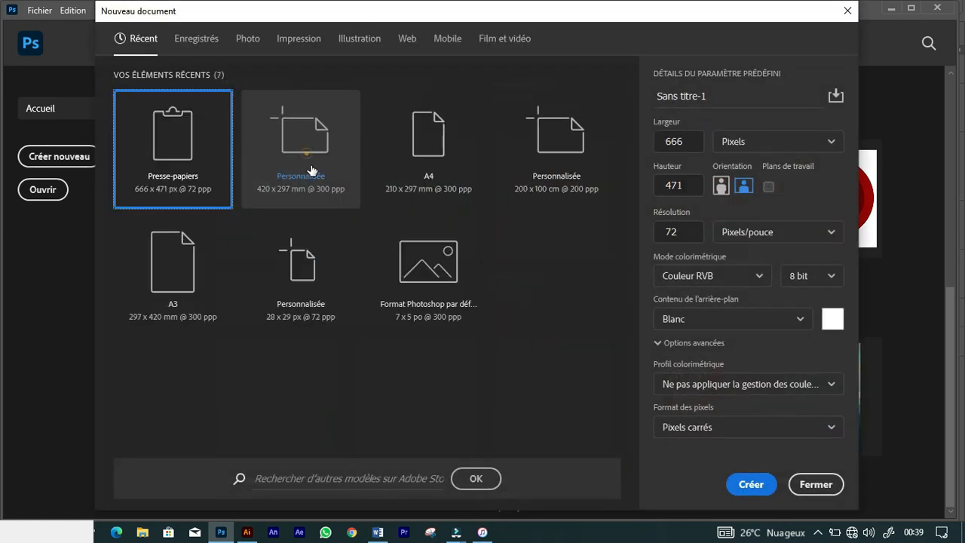
{"action": "left_click", "coordinate": [312, 168]}
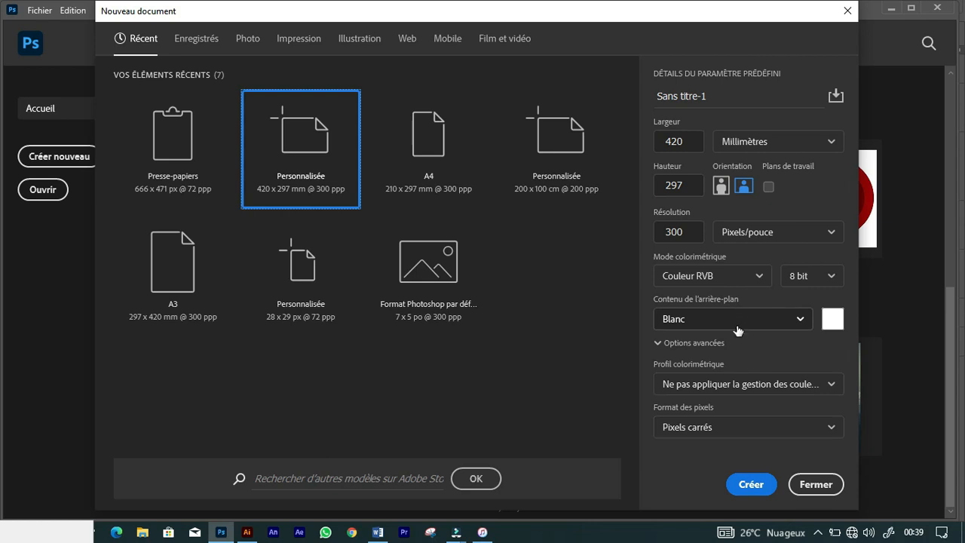
{"action": "left_click", "coordinate": [750, 485]}
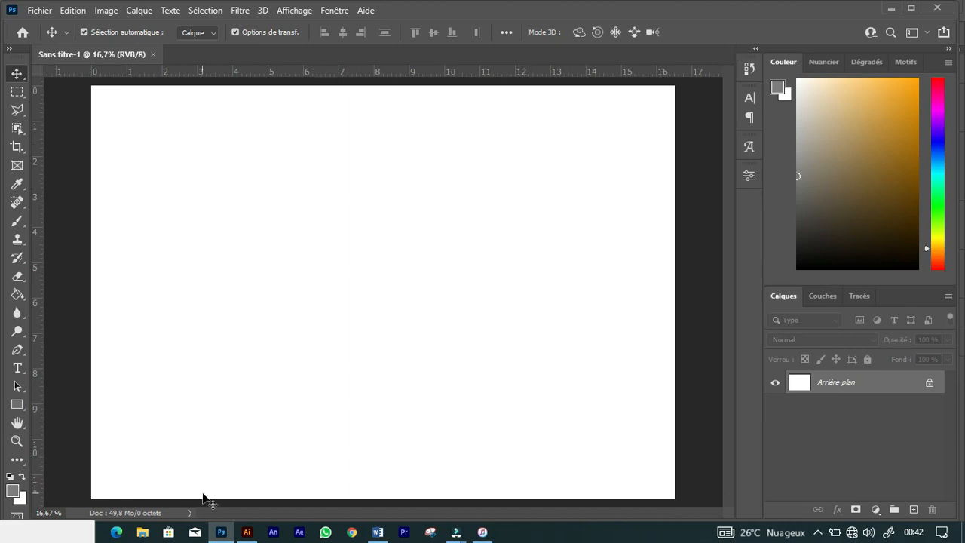
Step: Place the image exetat pasta2 from the Images folder into the blank document
{"action": "left_click", "coordinate": [143, 532]}
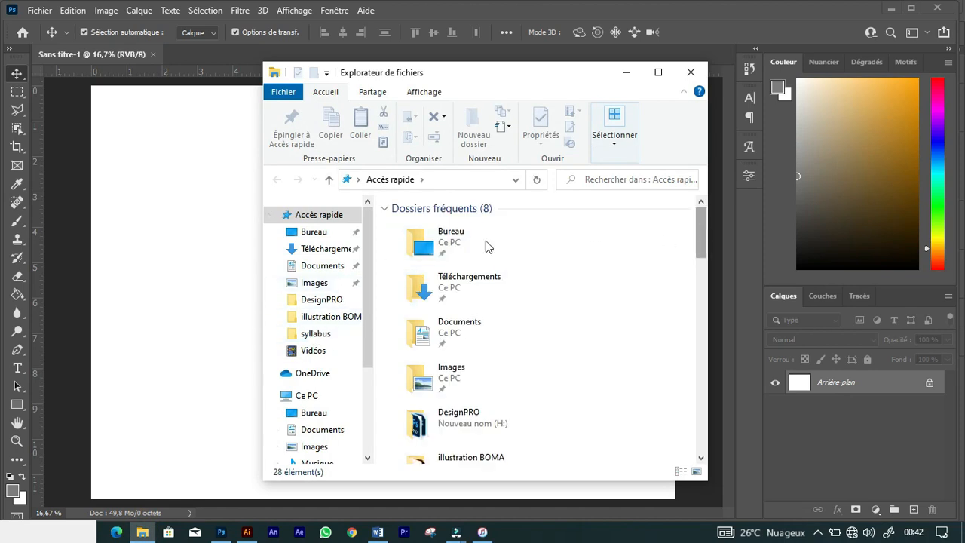
{"action": "left_click", "coordinate": [316, 282]}
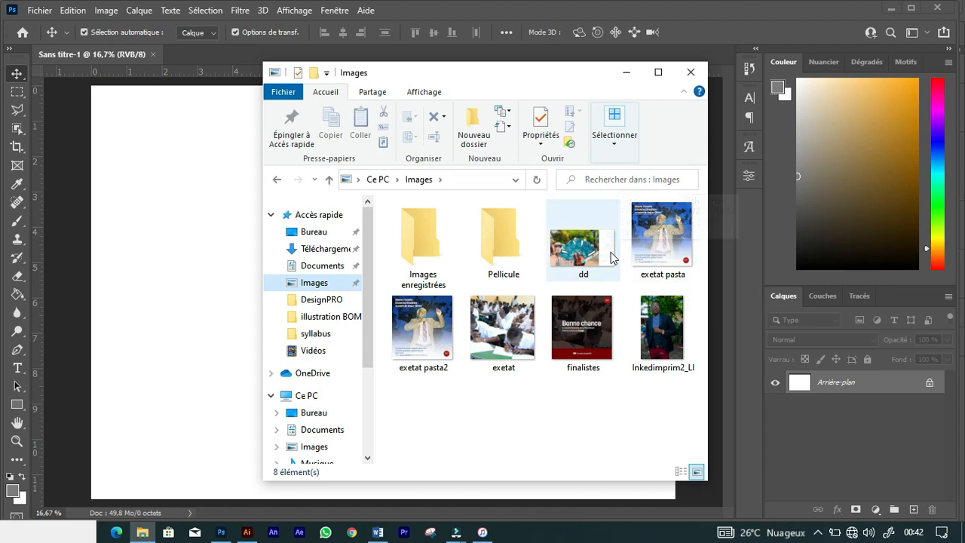
{"action": "left_click_drag", "start_coordinate": [585, 257], "coordinate": [188, 284]}
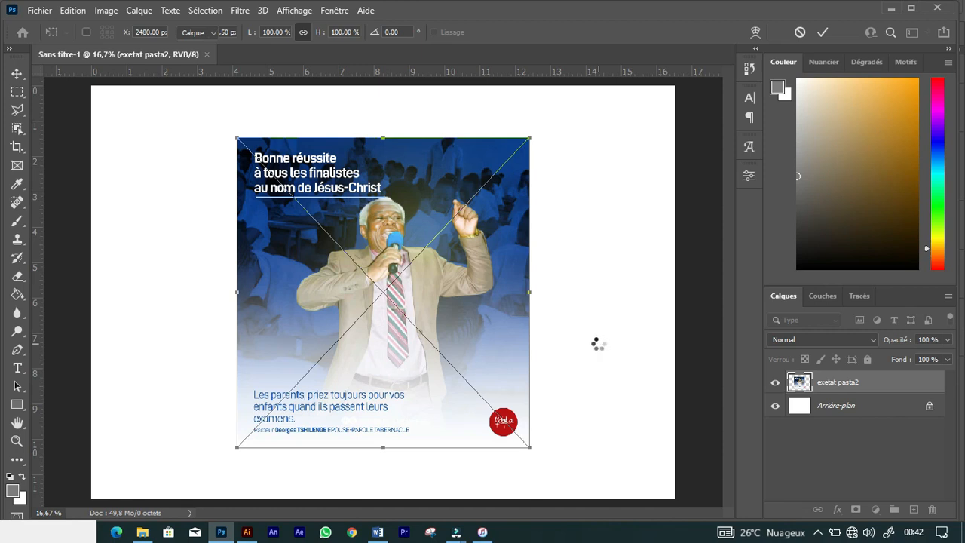
{"action": "key", "text": "Return"}
Step: Examine the individual pixels of the placed image at 12800% and 3200% magnification, especially along the dark edge
{"action": "scroll", "coordinate": [598, 349], "scroll_direction": "up", "scroll_amount": 20}
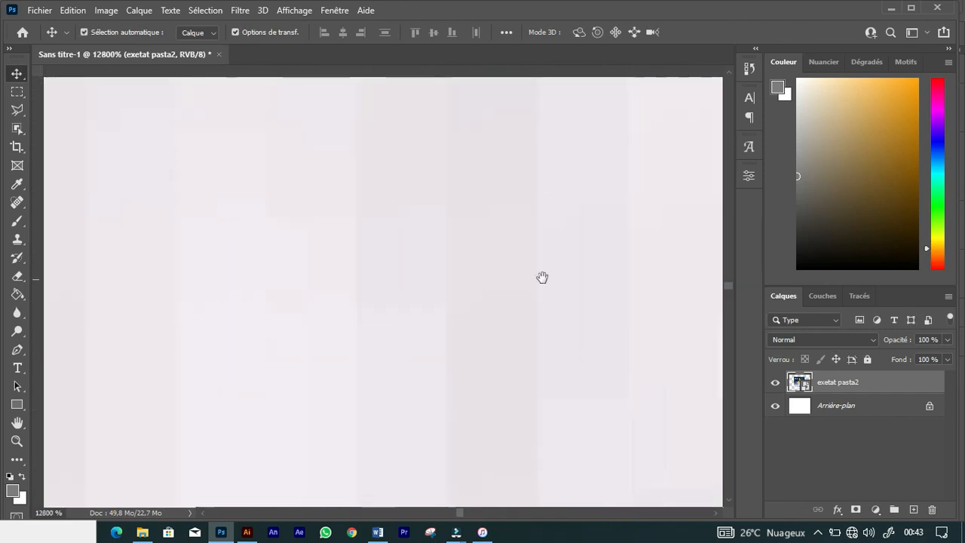
{"action": "mouse_move", "coordinate": [542, 278]}
{"action": "left_mouse_down"}
{"action": "mouse_move", "coordinate": [461, 325]}
{"action": "mouse_move", "coordinate": [364, 481]}
{"action": "mouse_move", "coordinate": [540, 300]}
{"action": "mouse_move", "coordinate": [397, 468]}
{"action": "mouse_move", "coordinate": [448, 452]}
{"action": "mouse_move", "coordinate": [515, 317]}
{"action": "mouse_move", "coordinate": [478, 362]}
{"action": "left_mouse_up"}
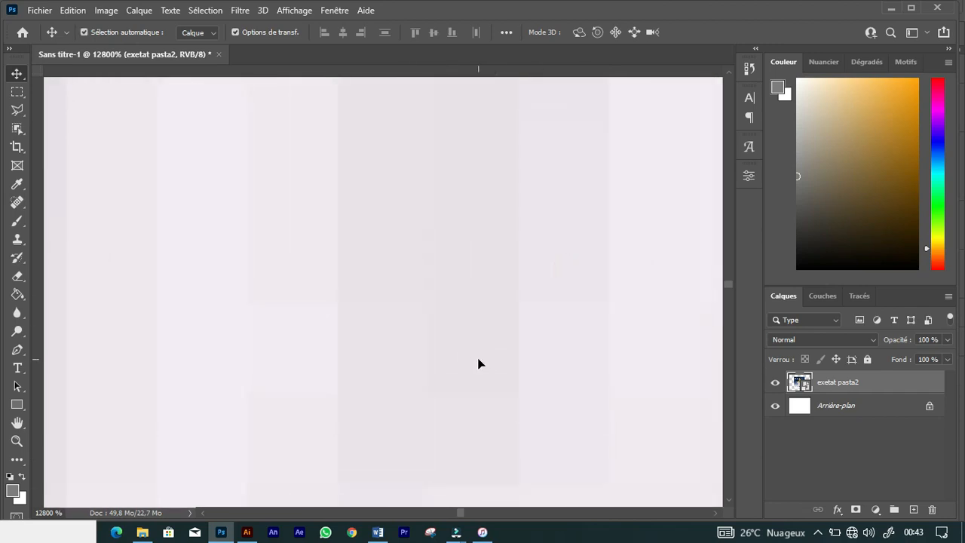
{"action": "left_click_drag", "start_coordinate": [614, 263], "coordinate": [440, 412]}
{"action": "left_click_drag", "start_coordinate": [430, 329], "coordinate": [409, 496]}
{"action": "left_click_drag", "start_coordinate": [461, 227], "coordinate": [390, 409]}
{"action": "left_click_drag", "start_coordinate": [532, 216], "coordinate": [696, 423]}
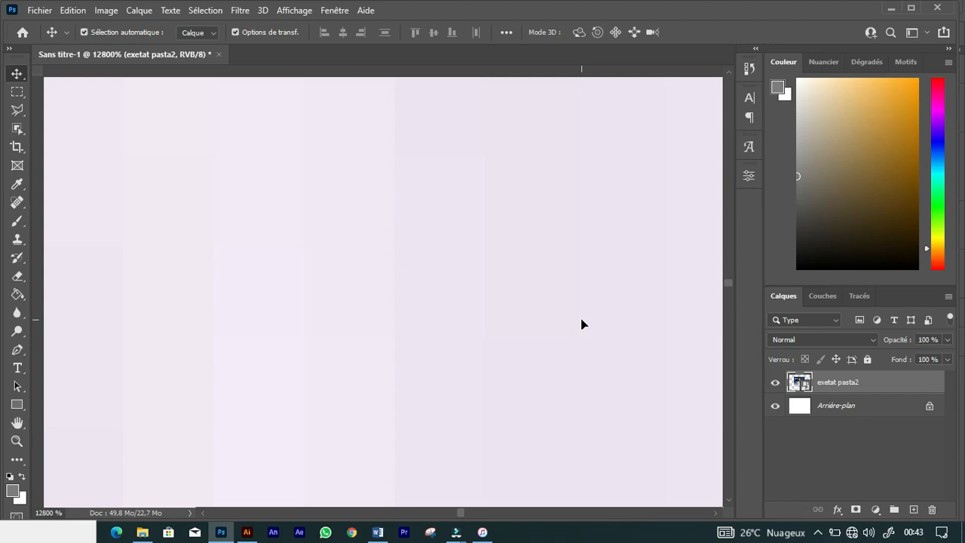
{"action": "key", "text": "ctrl+minus"}
{"action": "key", "text": "ctrl+minus"}
{"action": "key", "text": "ctrl+minus"}
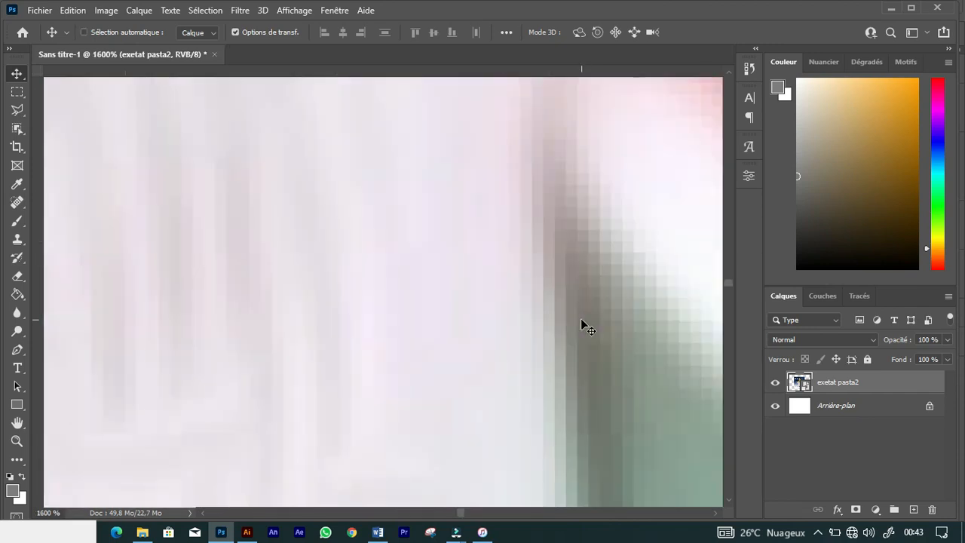
{"action": "key", "text": "ctrl+plus"}
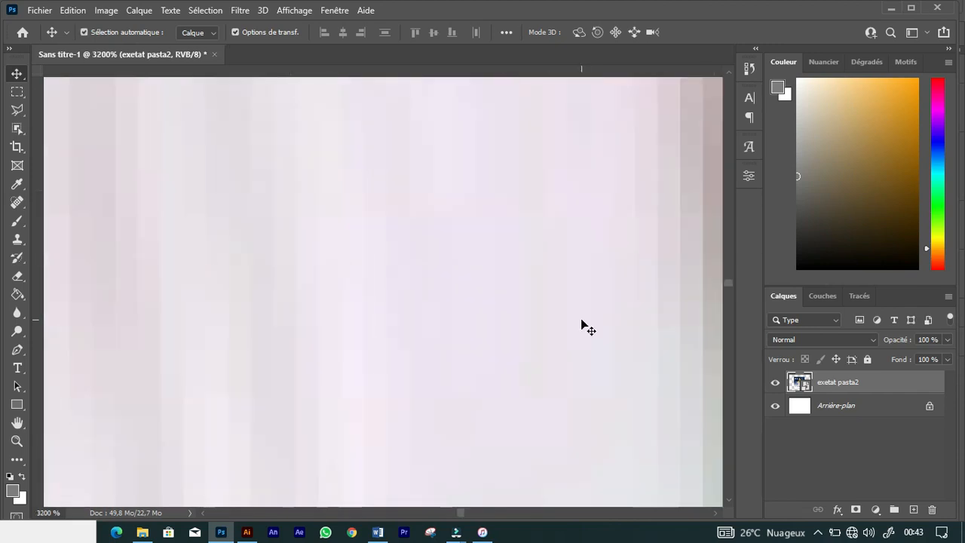
{"action": "left_click_drag", "start_coordinate": [571, 291], "coordinate": [179, 312]}
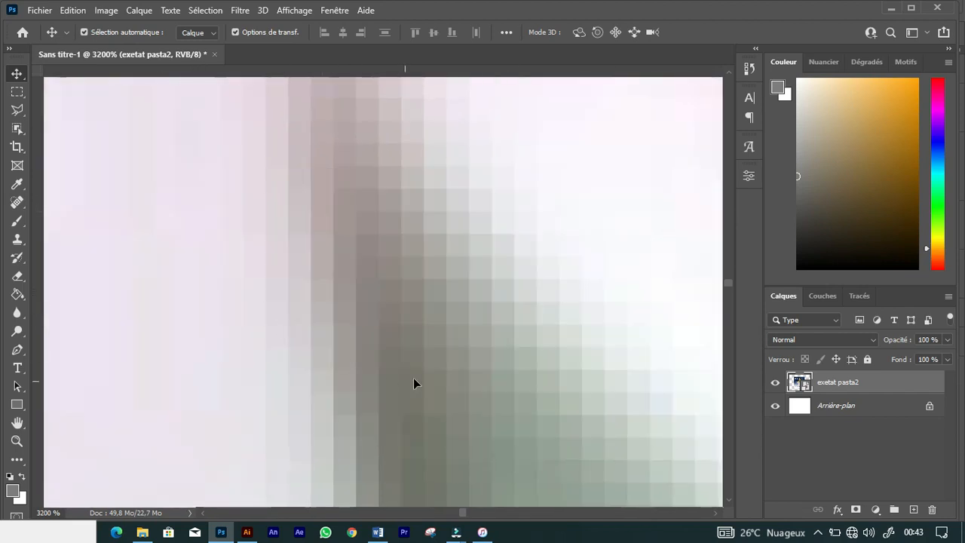
{"action": "left_click", "coordinate": [457, 198]}
{"action": "left_click", "coordinate": [502, 245]}
{"action": "left_click", "coordinate": [500, 269]}
{"action": "left_click", "coordinate": [414, 264]}
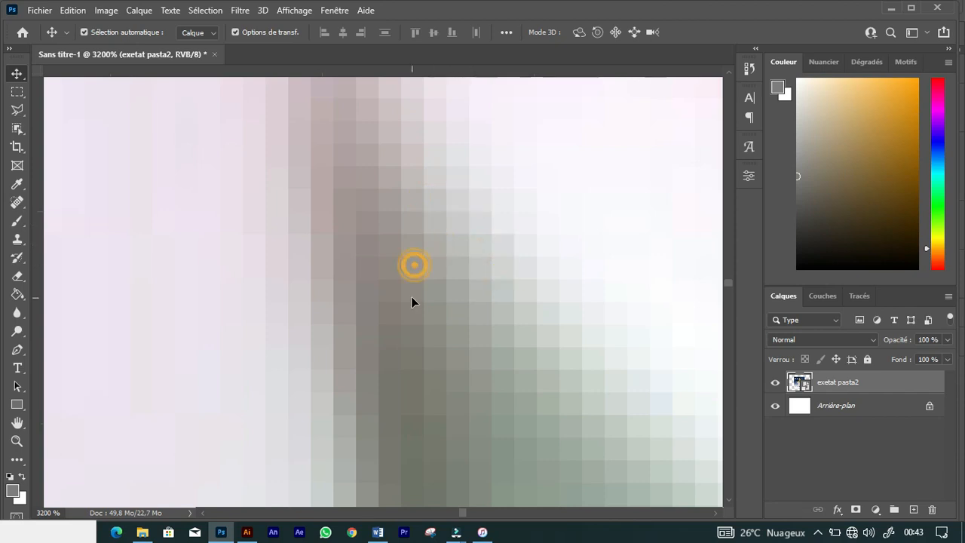
{"action": "left_click", "coordinate": [528, 289]}
{"action": "left_click", "coordinate": [570, 294]}
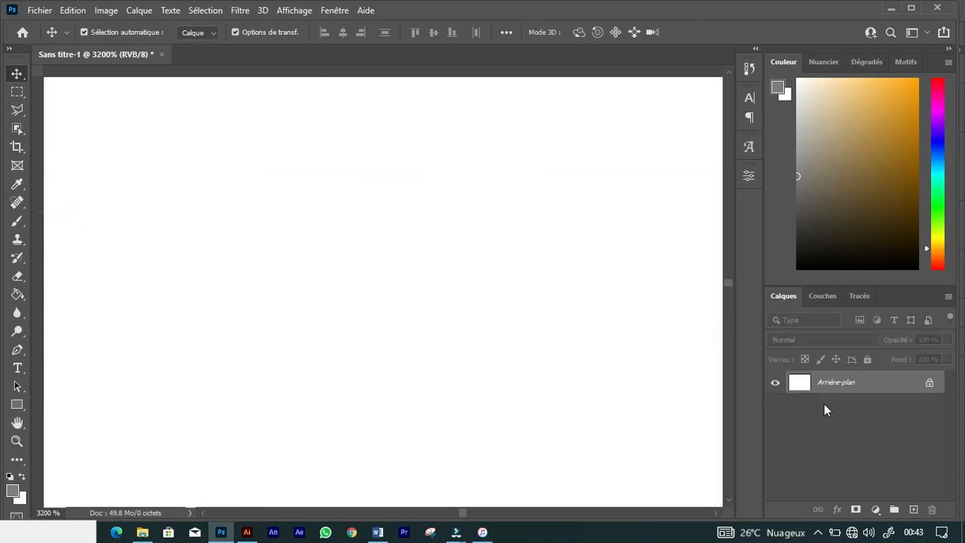
Step: Draw a gradient-filled triangle shape about 126 × 83 px with the Pen tool and undo the stray extra anchor point
{"action": "key", "text": "p"}
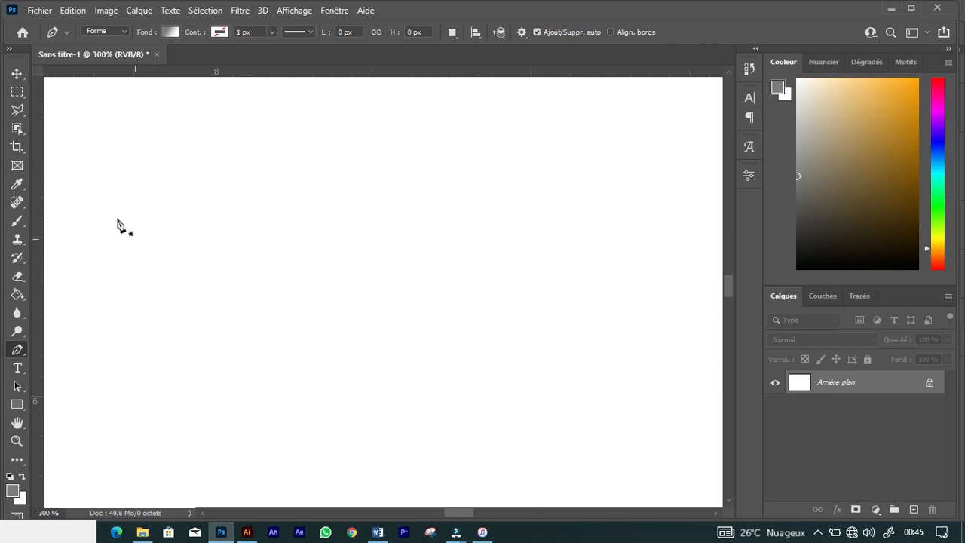
{"action": "left_click", "coordinate": [164, 251]}
{"action": "left_click", "coordinate": [367, 188]}
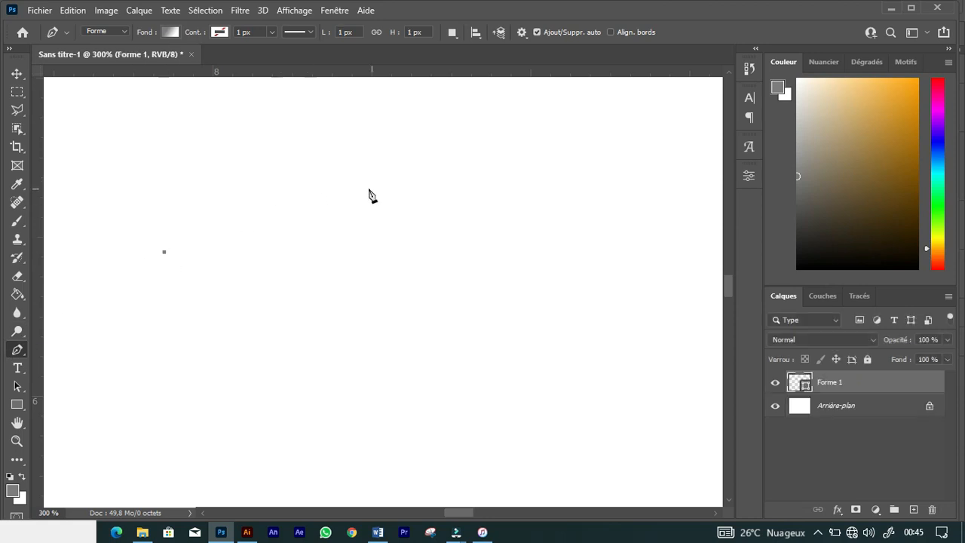
{"action": "left_click", "coordinate": [431, 363]}
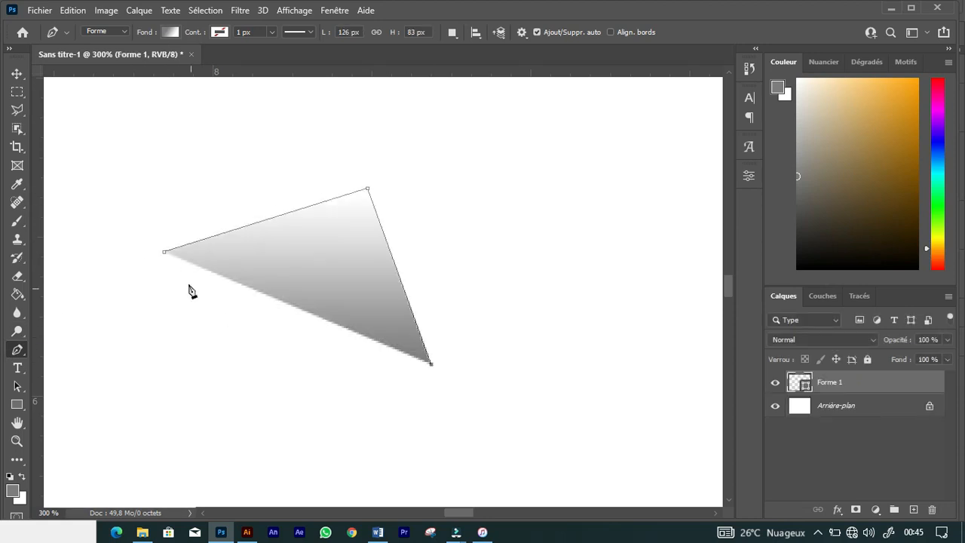
{"action": "left_click", "coordinate": [165, 252]}
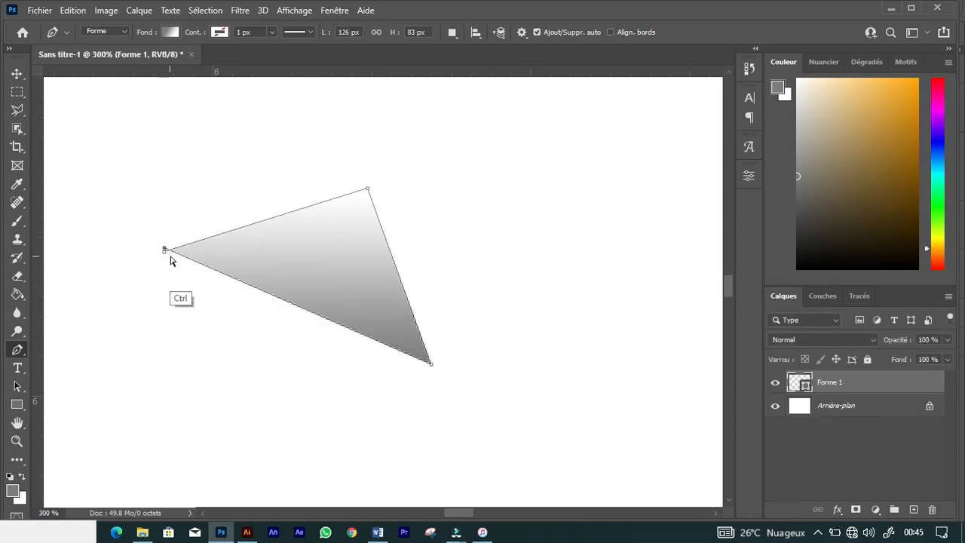
{"action": "key", "text": "ctrl+z"}
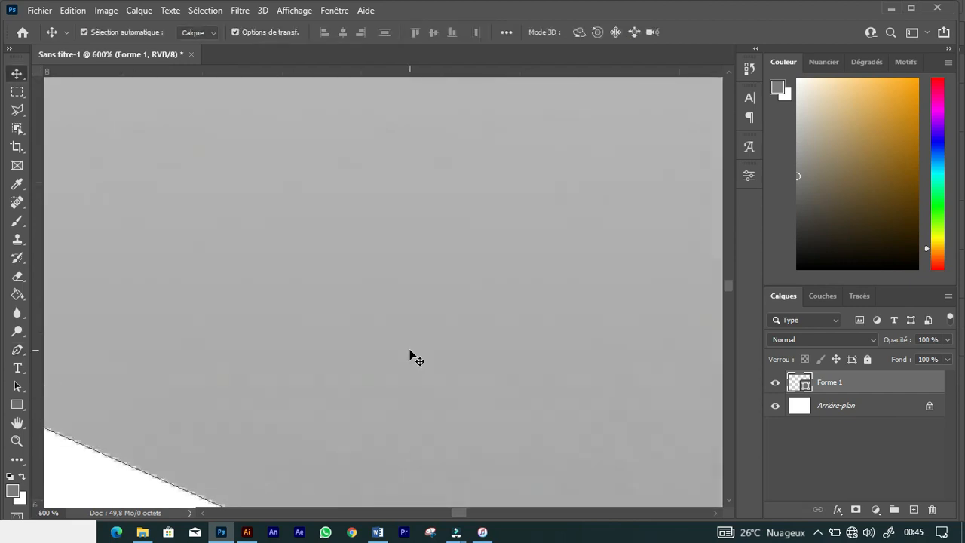
Step: Examine the pixels along the triangle's lower slanted edge at magnifications up to 12800%
{"action": "key", "text": "ctrl+plus"}
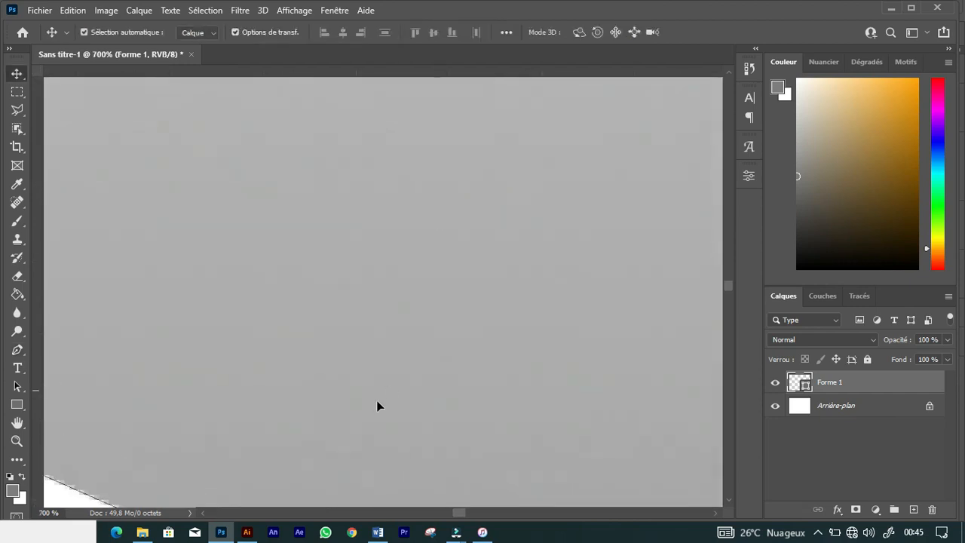
{"action": "scroll", "coordinate": [393, 393], "scroll_direction": "down", "scroll_amount": 5}
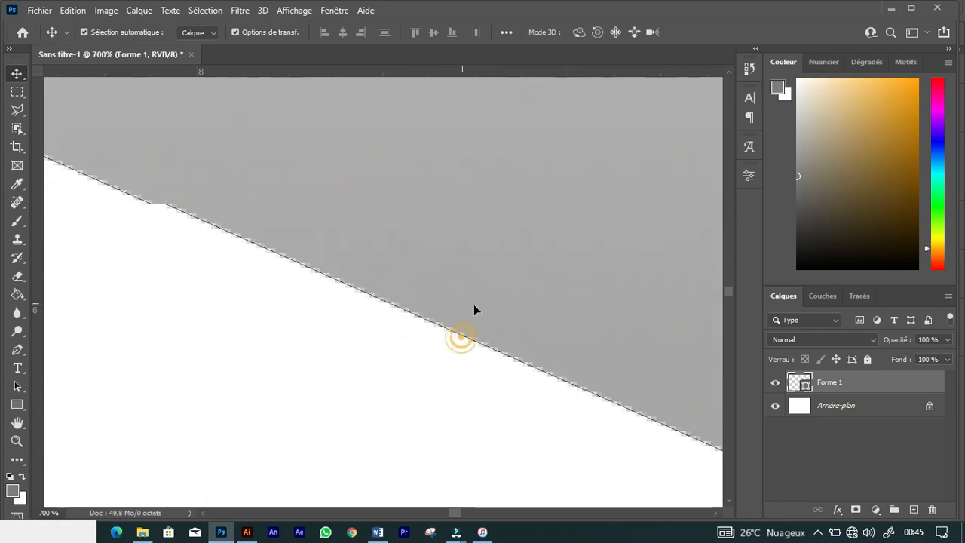
{"action": "key", "text": "ctrl+plus"}
{"action": "key", "text": "ctrl+plus"}
{"action": "key", "text": "ctrl+plus"}
{"action": "key", "text": "ctrl+plus"}
{"action": "key", "text": "ctrl+plus"}
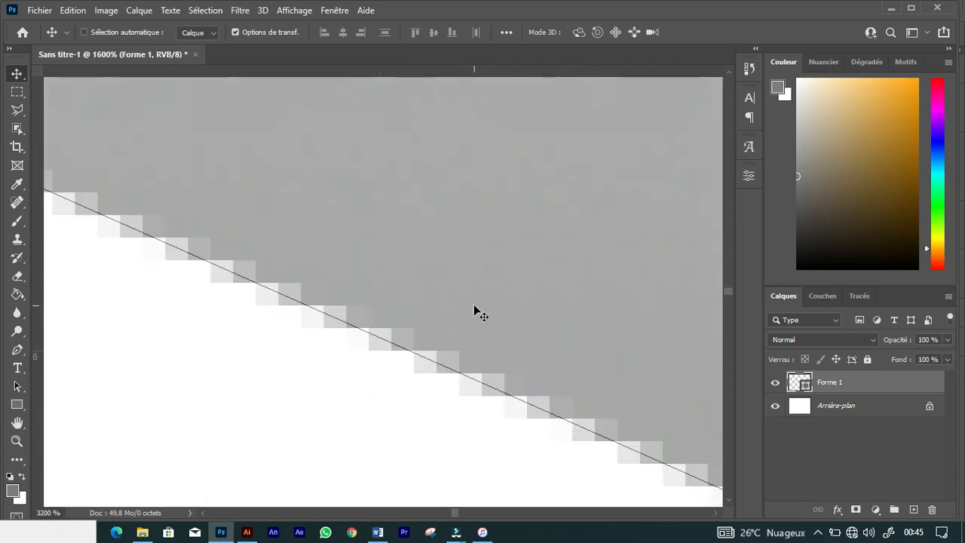
{"action": "key", "text": "ctrl+plus"}
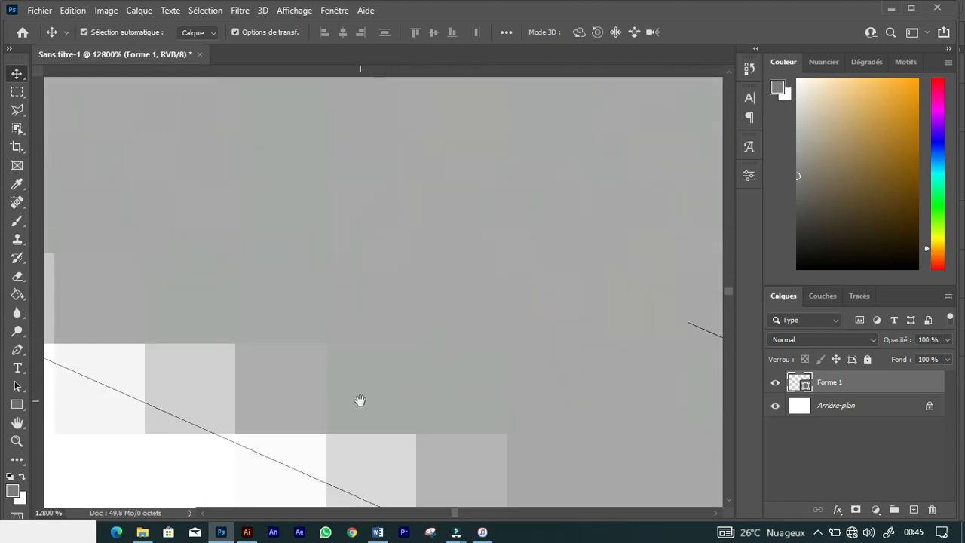
{"action": "left_click_drag", "start_coordinate": [360, 401], "coordinate": [334, 220]}
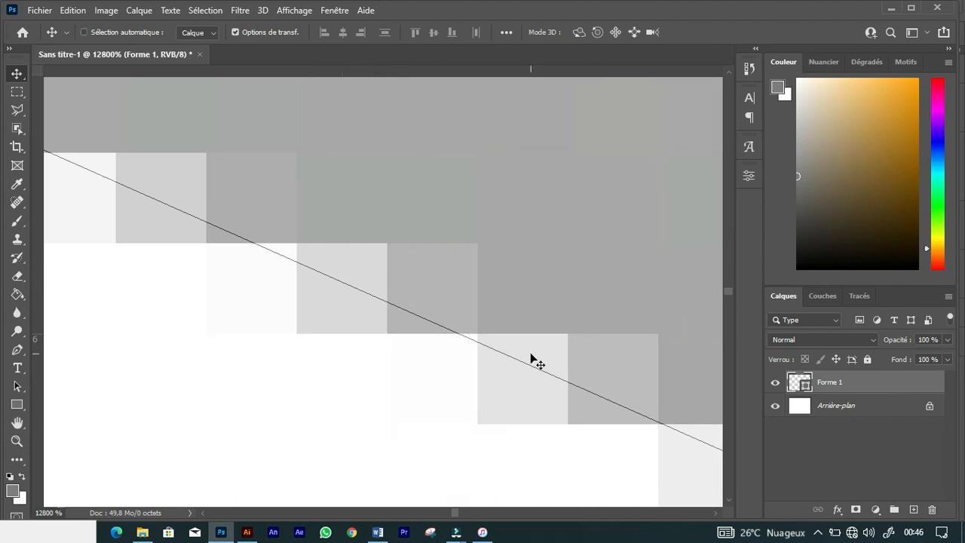
{"action": "scroll", "coordinate": [530, 356], "scroll_direction": "down", "scroll_amount": 1}
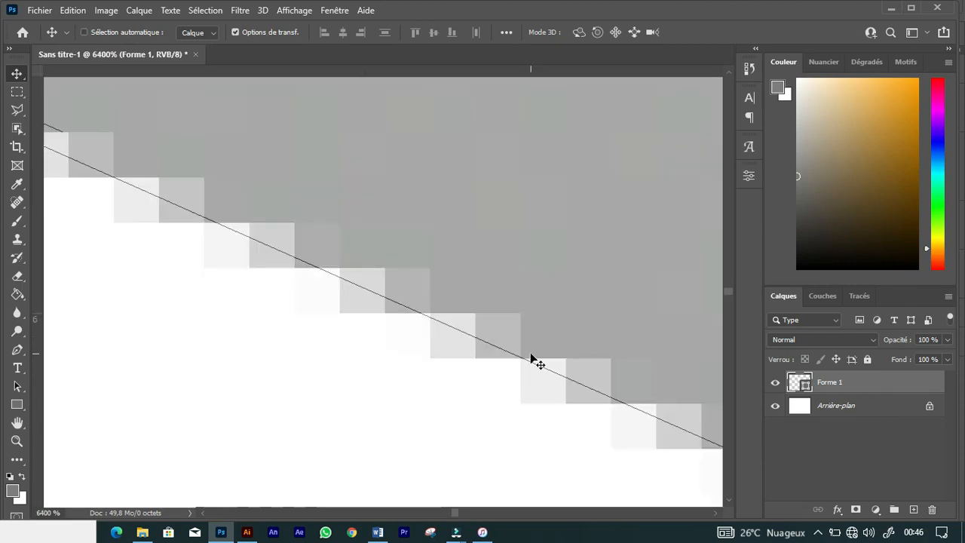
{"action": "scroll", "coordinate": [530, 356], "scroll_direction": "up", "scroll_amount": 1}
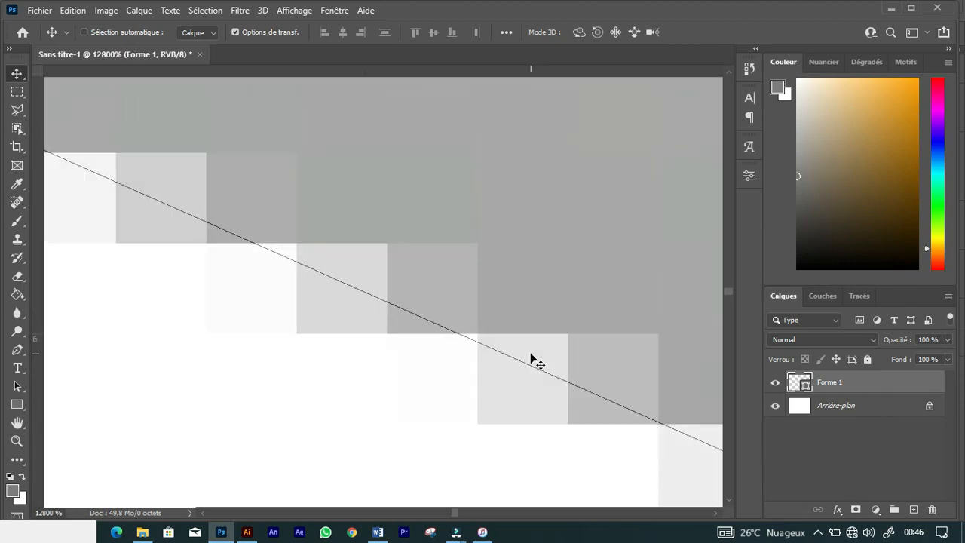
{"action": "scroll", "coordinate": [530, 356], "scroll_direction": "down", "scroll_amount": 2}
{"action": "scroll", "coordinate": [531, 357], "scroll_direction": "down", "scroll_amount": 1}
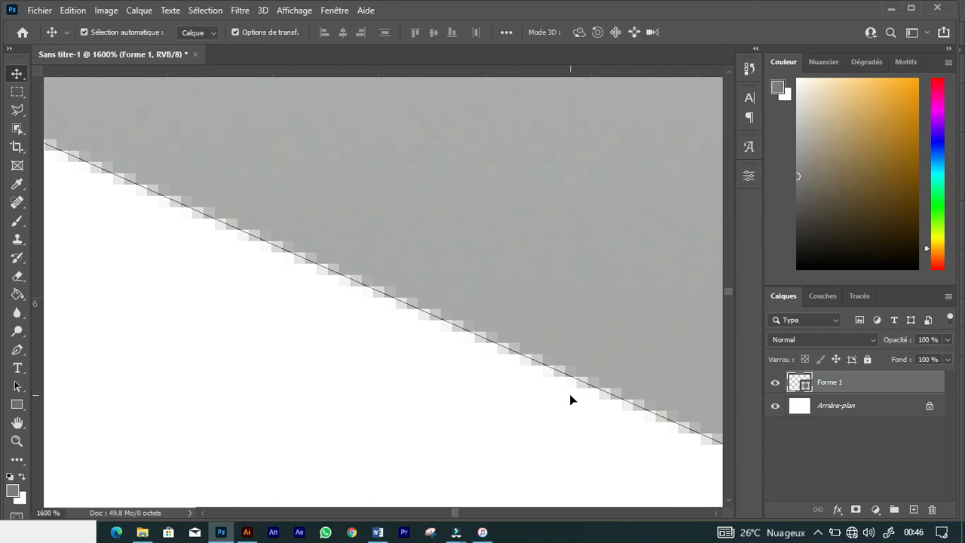
Step: Switch to Illustrator and draw a closed triangle in the middle of the Sans titre - 2 artboard with the Pen tool
{"action": "left_click", "coordinate": [247, 531]}
{"action": "key", "text": "p"}
{"action": "left_click", "coordinate": [406, 232]}
{"action": "left_click", "coordinate": [489, 356]}
{"action": "left_click", "coordinate": [580, 255]}
{"action": "left_click", "coordinate": [406, 231]}
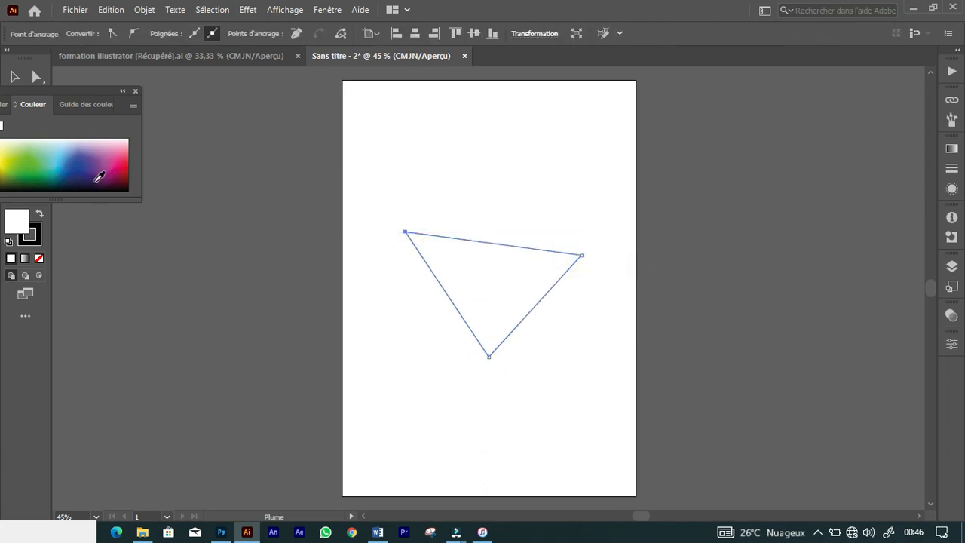
Step: Fill the new triangle with red and deselect it
{"action": "left_click", "coordinate": [127, 161]}
{"action": "key", "text": "v"}
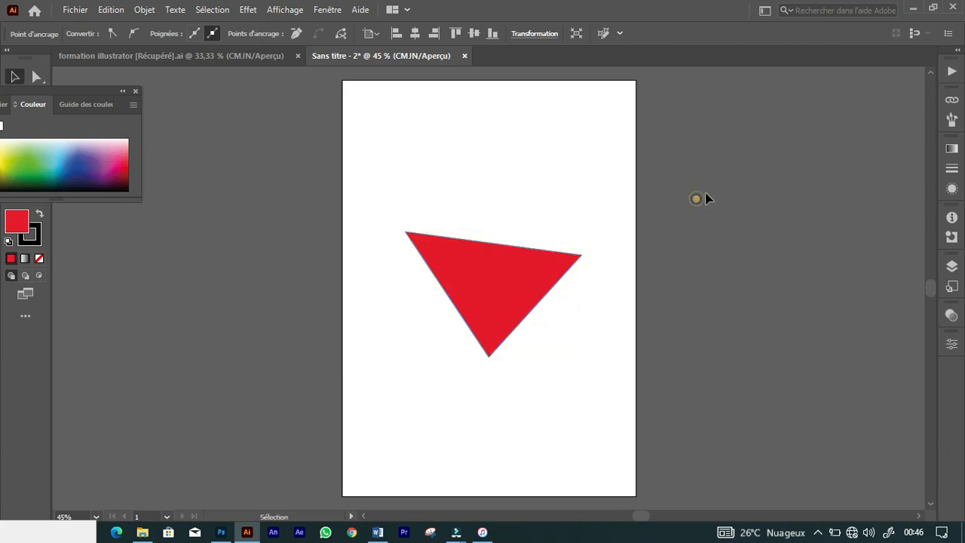
{"action": "left_click", "coordinate": [697, 202]}
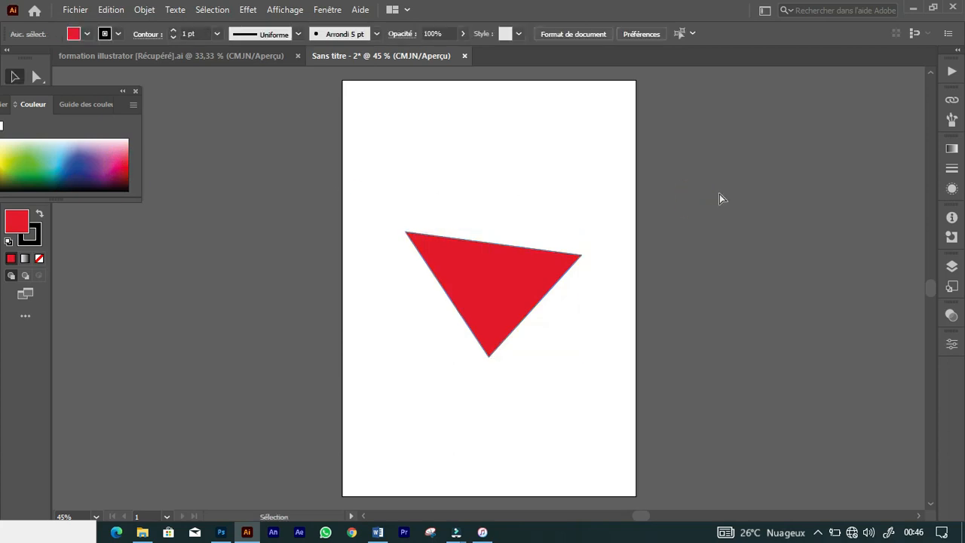
Step: Remove the triangle's black stroke, keep its red fill, and deselect it
{"action": "left_click", "coordinate": [540, 282]}
{"action": "left_click", "coordinate": [40, 258]}
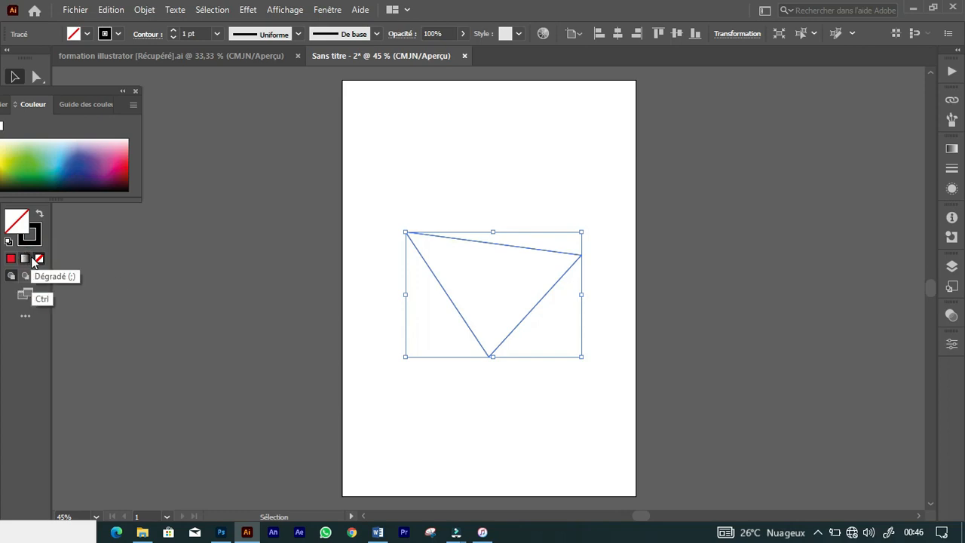
{"action": "left_click", "coordinate": [10, 258]}
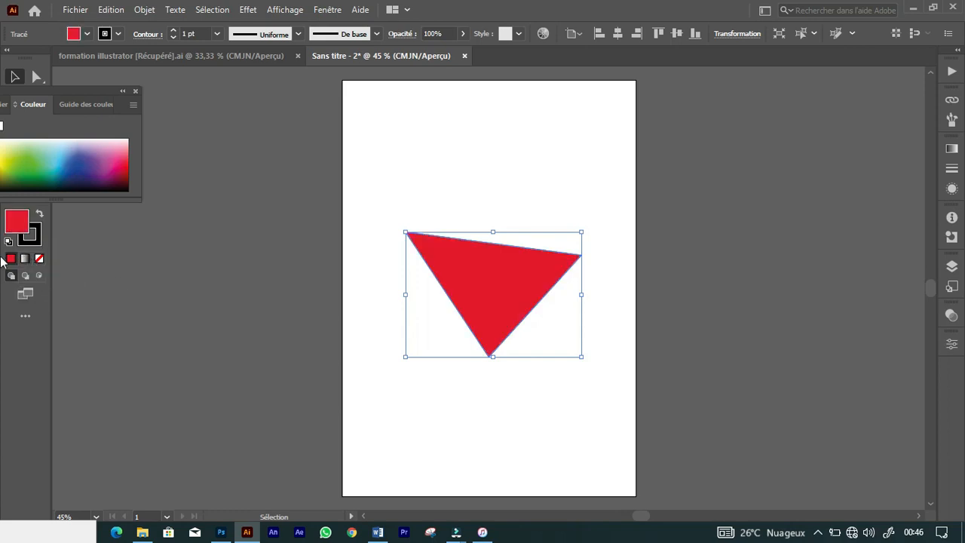
{"action": "left_click", "coordinate": [39, 258]}
{"action": "left_click", "coordinate": [691, 216]}
Step: Examine the red triangle's left slanted edge at magnifications up to 17000%
{"action": "key", "text": "ctrl+plus"}
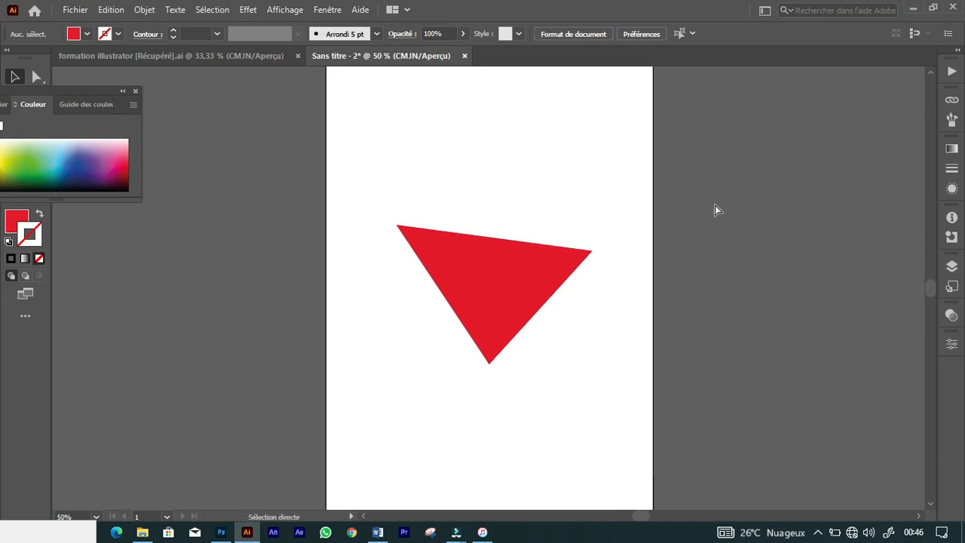
{"action": "key", "text": "ctrl+plus"}
{"action": "key", "text": "ctrl+plus"}
{"action": "key", "text": "ctrl+plus"}
{"action": "key", "text": "ctrl+plus"}
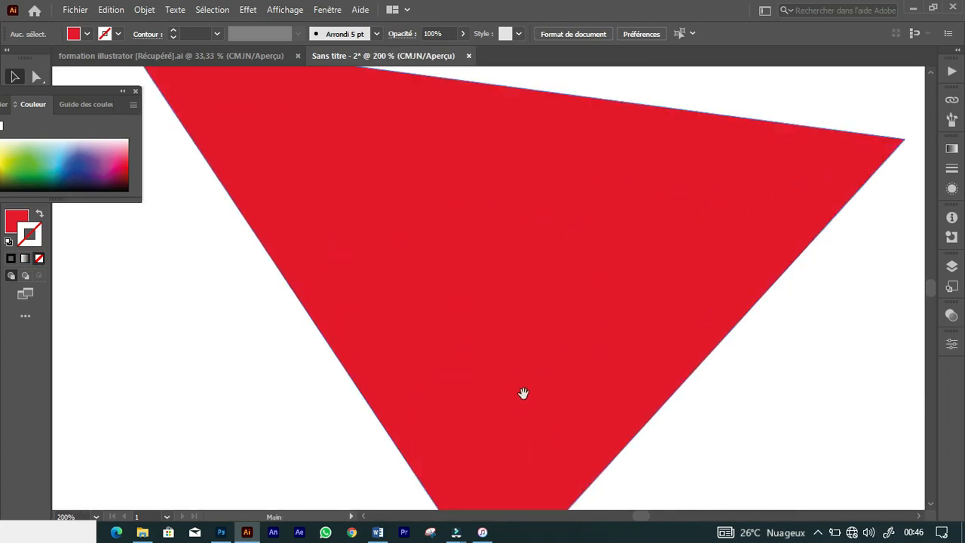
{"action": "left_click_drag", "start_coordinate": [523, 393], "coordinate": [556, 190]}
{"action": "key", "text": "ctrl+plus"}
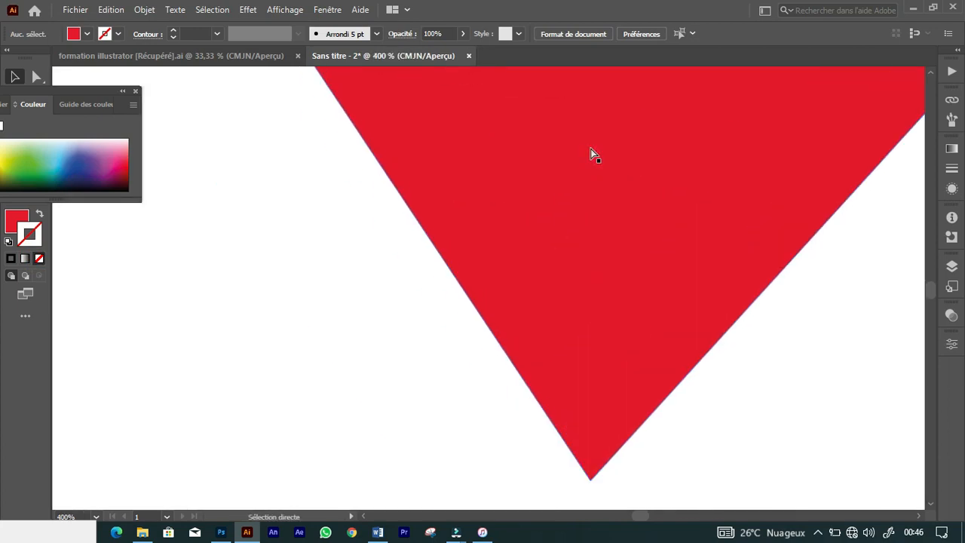
{"action": "key", "text": "ctrl+plus"}
{"action": "key", "text": "ctrl+plus"}
{"action": "key", "text": "ctrl+plus"}
{"action": "key", "text": "ctrl+plus"}
{"action": "key", "text": "ctrl+plus"}
{"action": "key", "text": "ctrl+plus"}
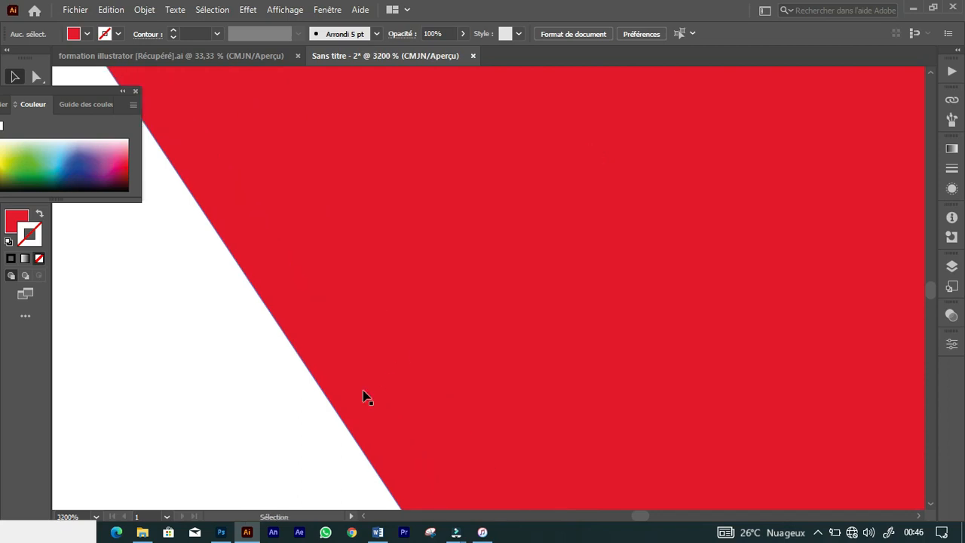
{"action": "left_click_drag", "start_coordinate": [367, 408], "coordinate": [508, 264]}
{"action": "left_click", "coordinate": [360, 330]}
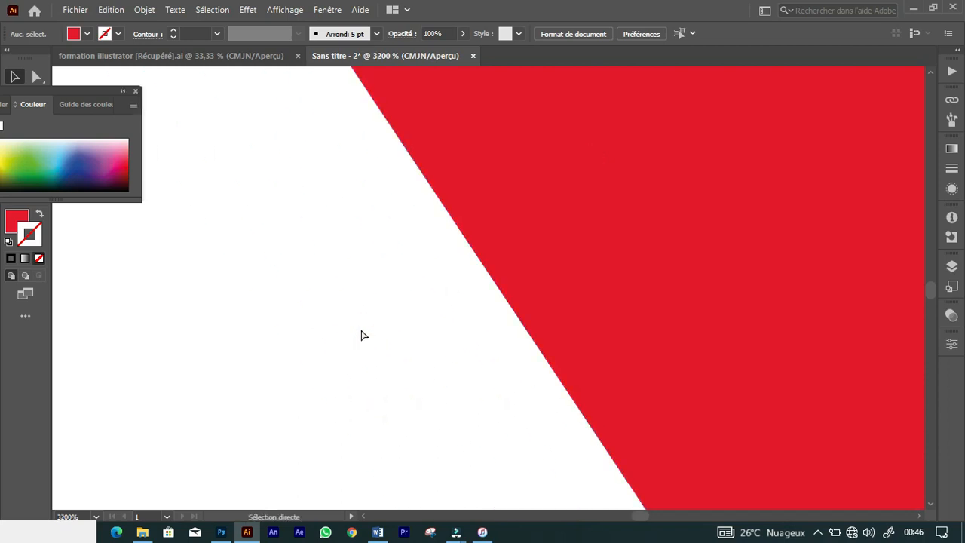
{"action": "scroll", "coordinate": [362, 335], "scroll_direction": "up", "scroll_amount": 5}
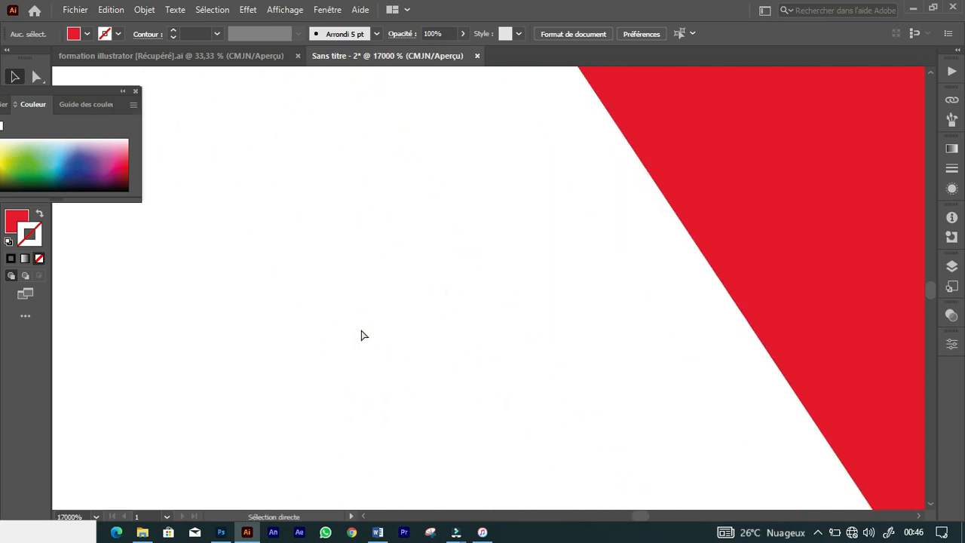
{"action": "left_click_drag", "start_coordinate": [682, 338], "coordinate": [334, 437]}
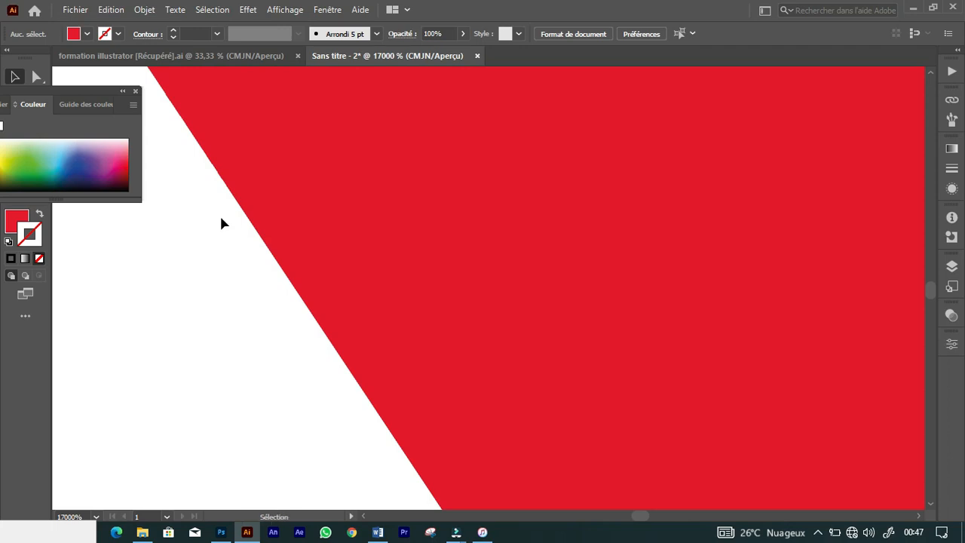
Step: Examine the whole triangle on its artboard at reduced magnifications down to 3.13%
{"action": "key", "text": "a"}
{"action": "key", "text": "ctrl+0"}
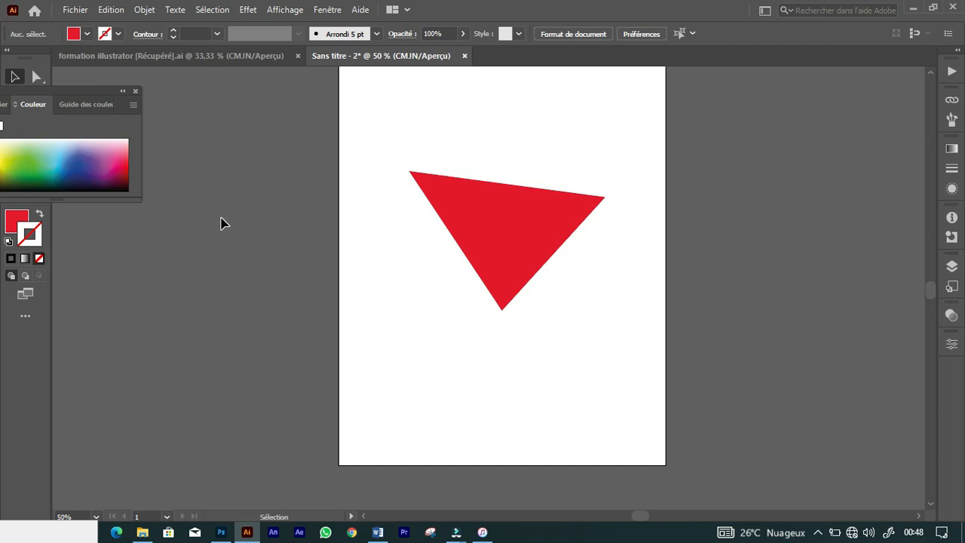
{"action": "key", "text": "ctrl+minus"}
{"action": "key", "text": "ctrl+minus"}
{"action": "key", "text": "ctrl+minus"}
{"action": "key", "text": "ctrl+minus"}
{"action": "key", "text": "ctrl+minus"}
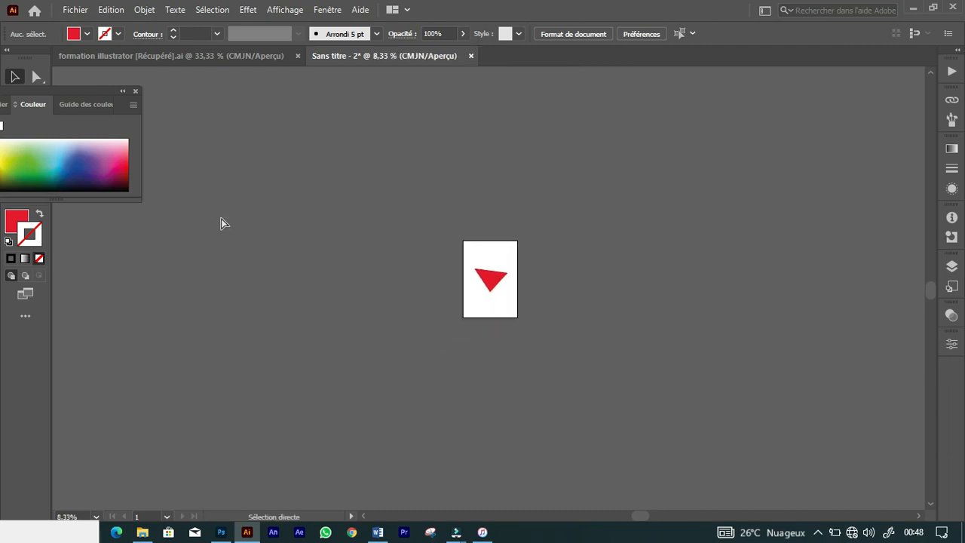
{"action": "key", "text": "ctrl+minus"}
{"action": "key", "text": "ctrl+minus"}
{"action": "key", "text": "ctrl+minus"}
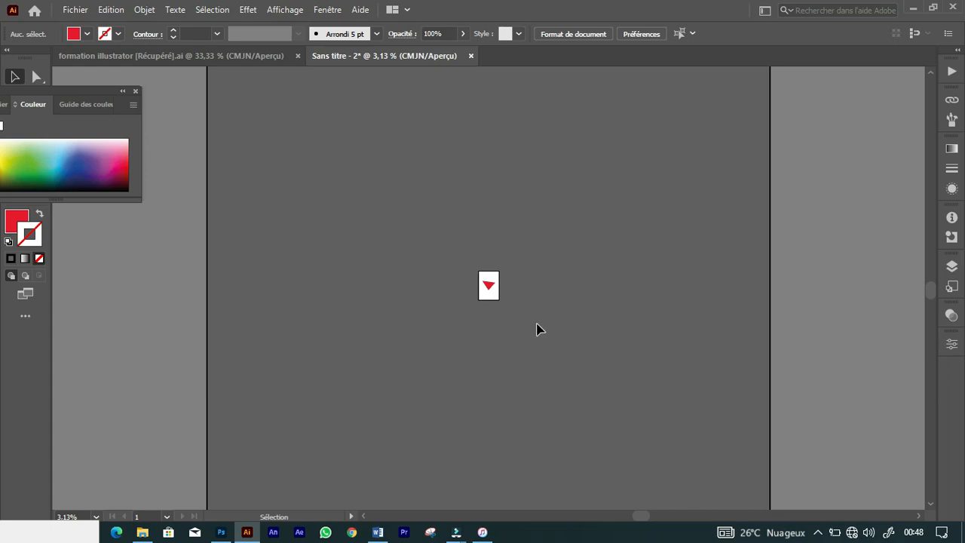
Step: Delete the red triangle from the artboard
{"action": "key", "text": "ctrl+plus"}
{"action": "key", "text": "ctrl+plus"}
{"action": "key", "text": "ctrl+plus"}
{"action": "key", "text": "ctrl+plus"}
{"action": "key", "text": "ctrl+plus"}
{"action": "key", "text": "ctrl+plus"}
{"action": "left_click", "coordinate": [500, 259]}
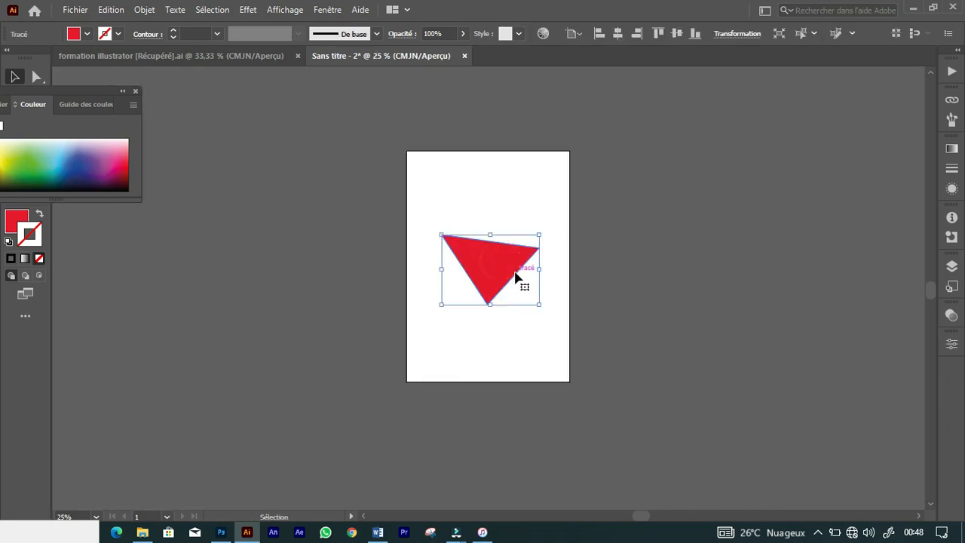
{"action": "key", "text": "Delete"}
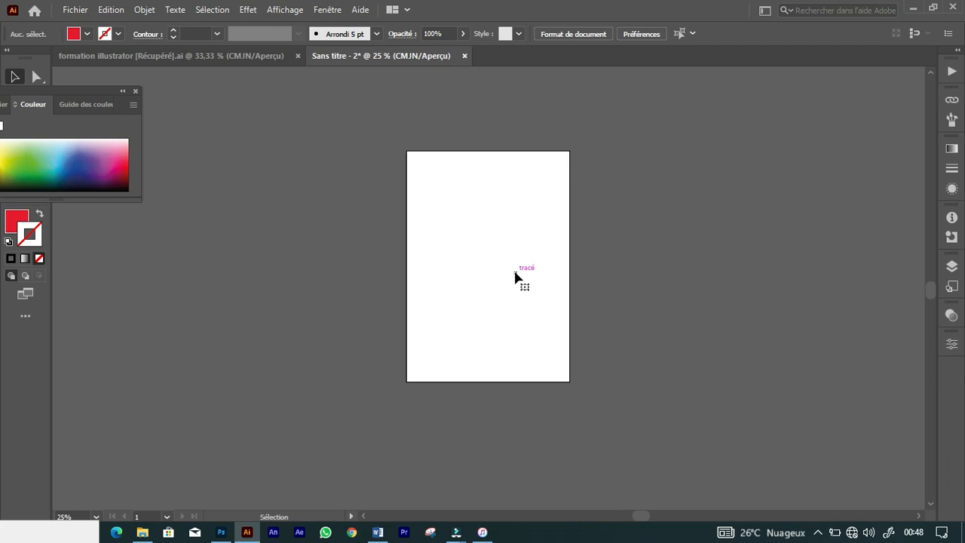
Step: Rename the layer Calque 1 as fond
{"action": "left_click", "coordinate": [952, 269]}
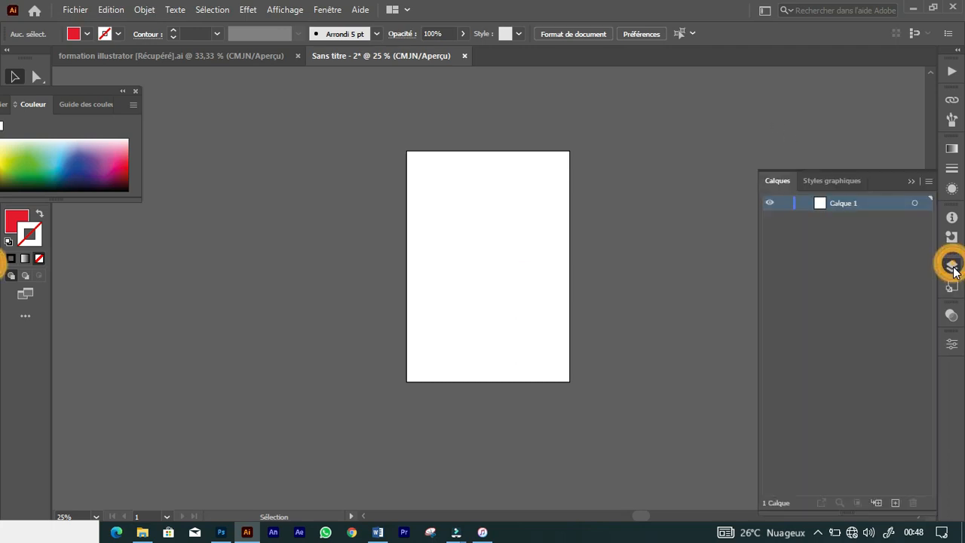
{"action": "double_click", "coordinate": [839, 203]}
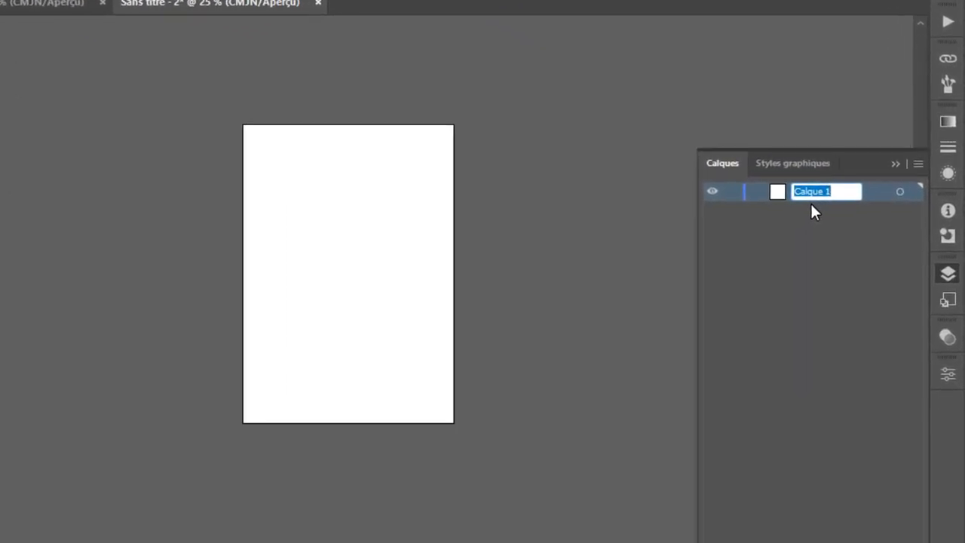
{"action": "type", "text": "fond"}
{"action": "key", "text": "Return"}
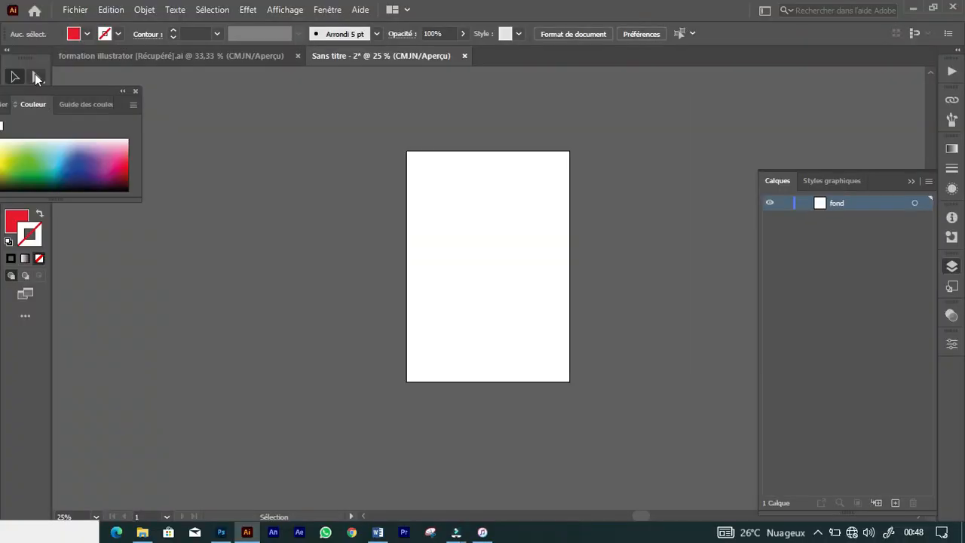
Step: Close the floating colour palette and draw a red rectangle covering the whole artboard on the fond layer
{"action": "left_click", "coordinate": [135, 90]}
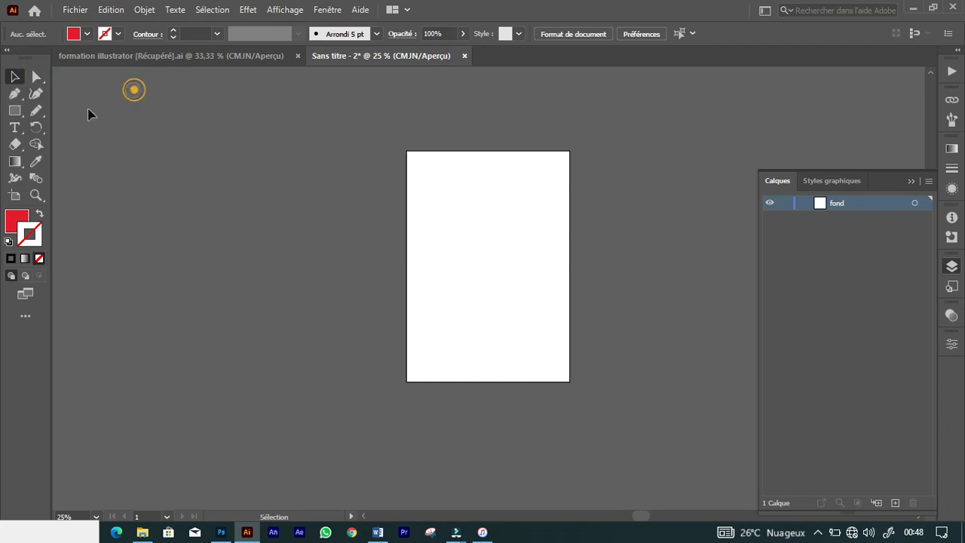
{"action": "left_click", "coordinate": [18, 113]}
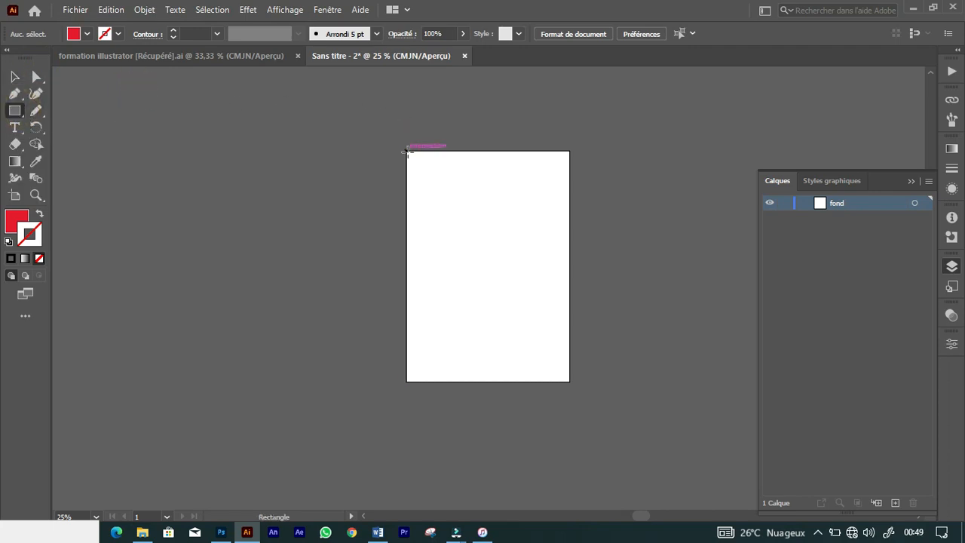
{"action": "left_click_drag", "start_coordinate": [406, 151], "coordinate": [571, 381]}
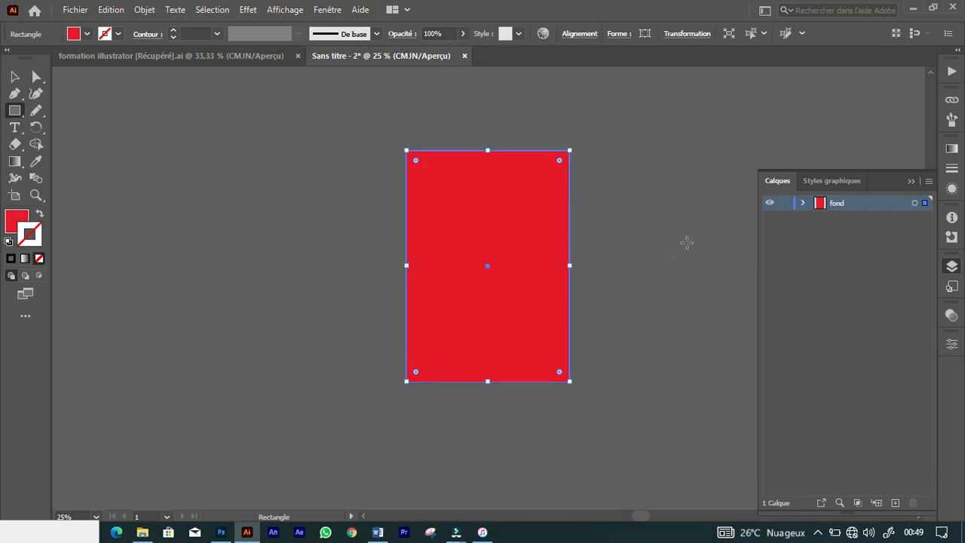
Step: Expand the fond layer's contents and toggle the rectangle's visibility off and back on
{"action": "left_click", "coordinate": [802, 203]}
{"action": "left_click", "coordinate": [769, 218]}
{"action": "left_click", "coordinate": [769, 218]}
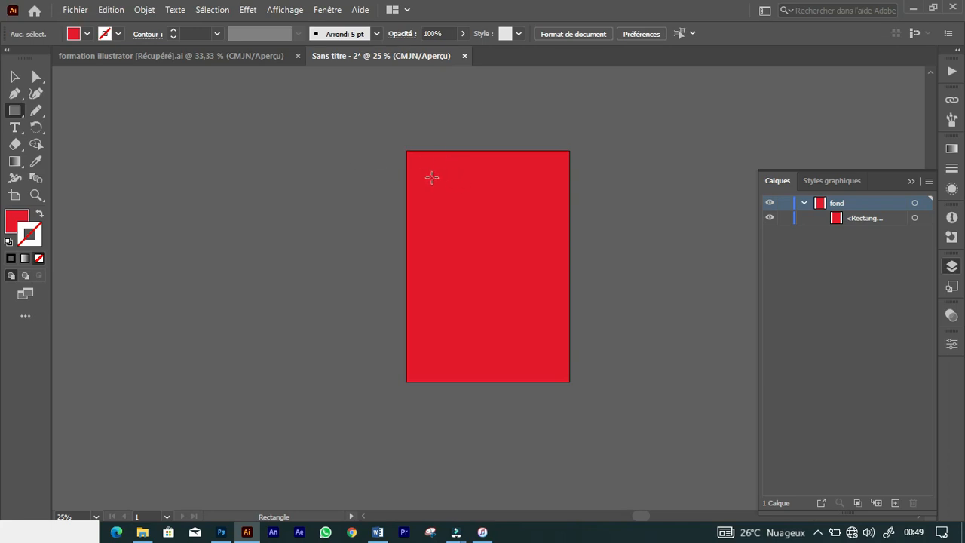
Step: Try moving the red rectangle off the artboard and undo the move
{"action": "left_click", "coordinate": [16, 78]}
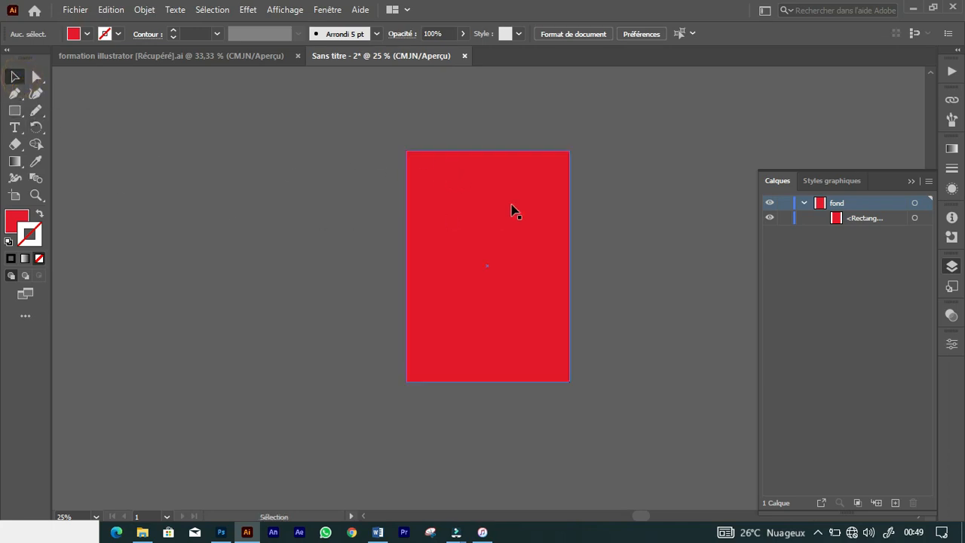
{"action": "left_click_drag", "start_coordinate": [515, 214], "coordinate": [675, 187]}
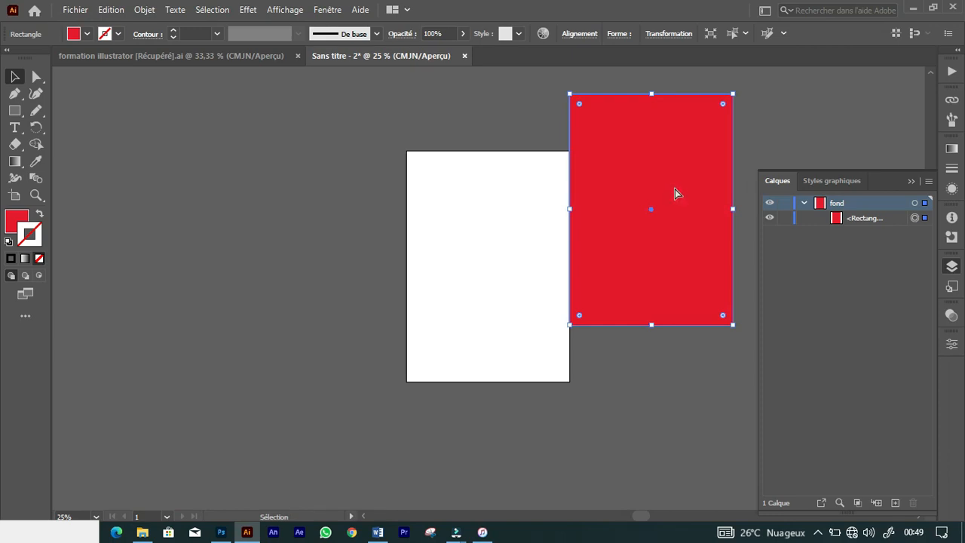
{"action": "key", "text": "ctrl+z"}
{"action": "key", "text": "ctrl+z"}
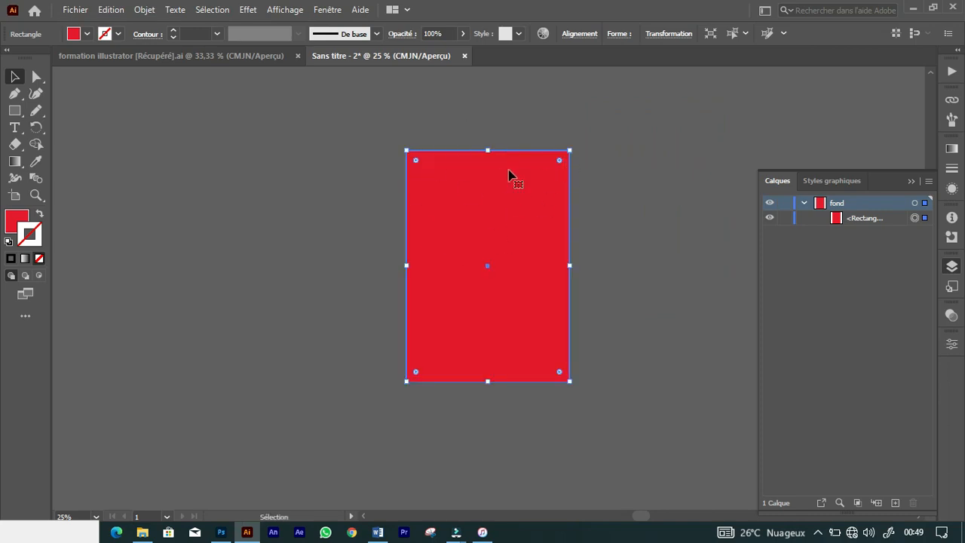
Step: Try several preset swatches as the rectangle's fill, including green, a black-and-white radial gradient and orange, and dismiss the swatch options
{"action": "left_click", "coordinate": [87, 34]}
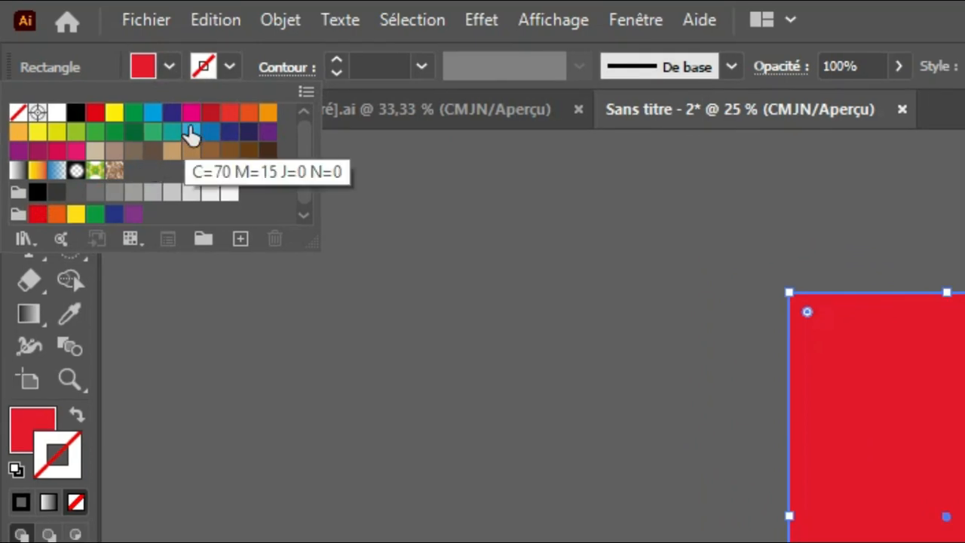
{"action": "left_click", "coordinate": [226, 130]}
{"action": "left_click", "coordinate": [151, 132]}
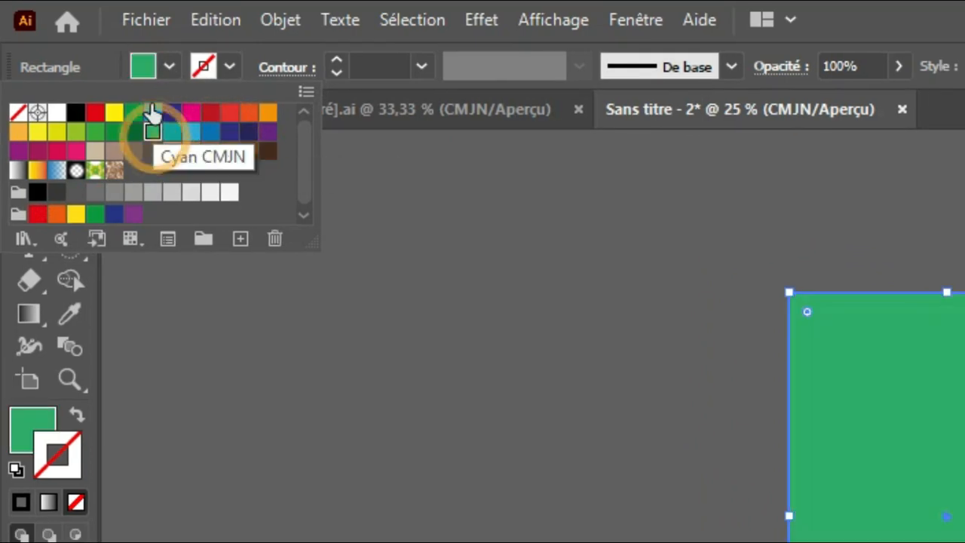
{"action": "left_click", "coordinate": [152, 111]}
{"action": "left_click", "coordinate": [55, 69]}
{"action": "left_click", "coordinate": [39, 86]}
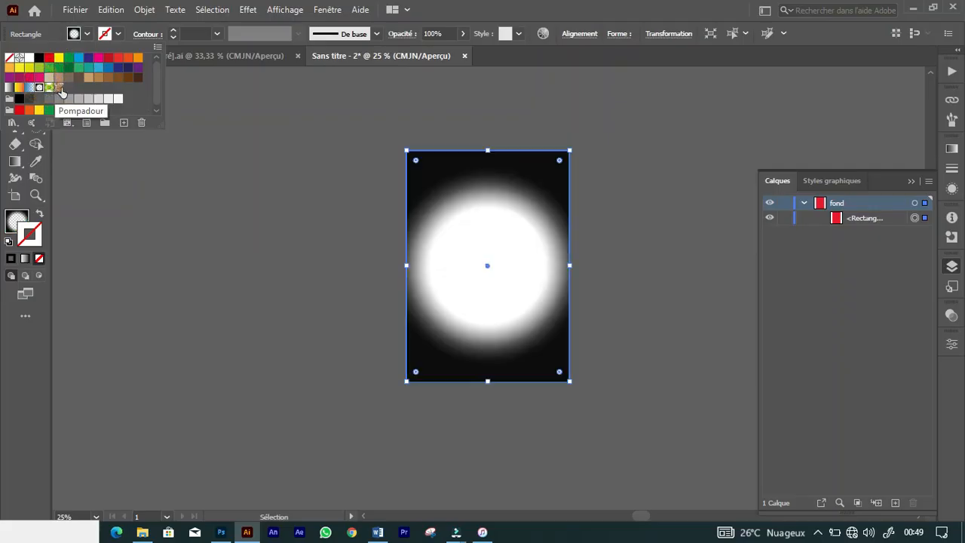
{"action": "left_click", "coordinate": [90, 77]}
{"action": "left_click", "coordinate": [119, 57]}
{"action": "left_click", "coordinate": [128, 58]}
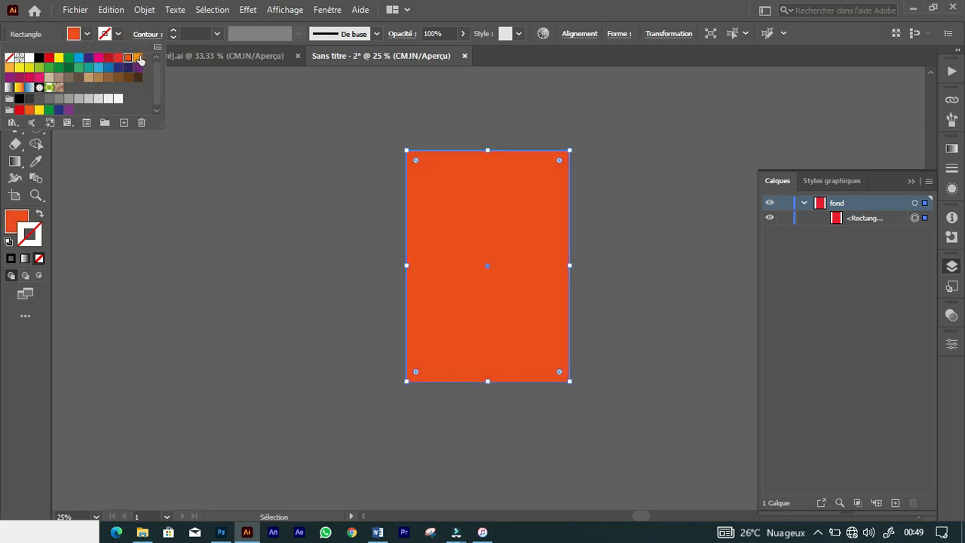
{"action": "double_click", "coordinate": [139, 59]}
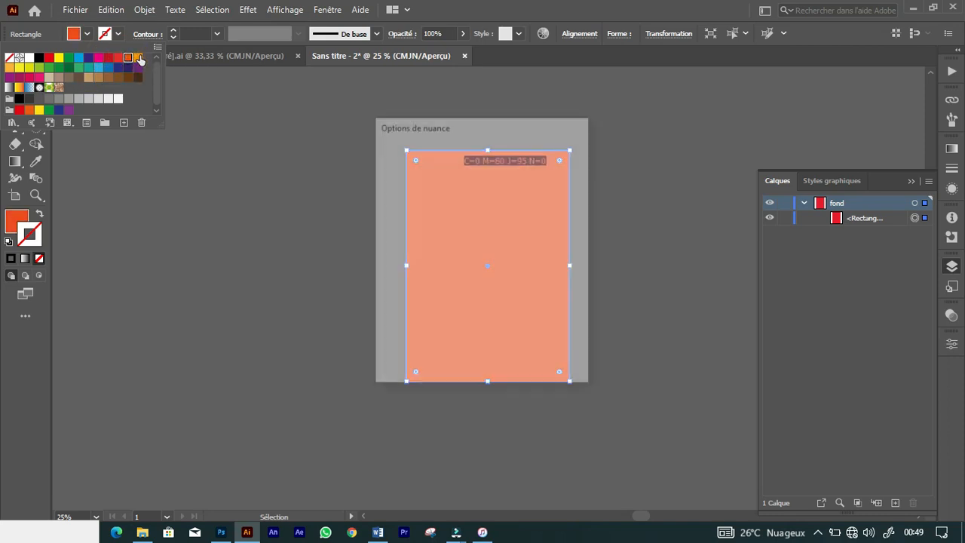
{"action": "left_click", "coordinate": [475, 356]}
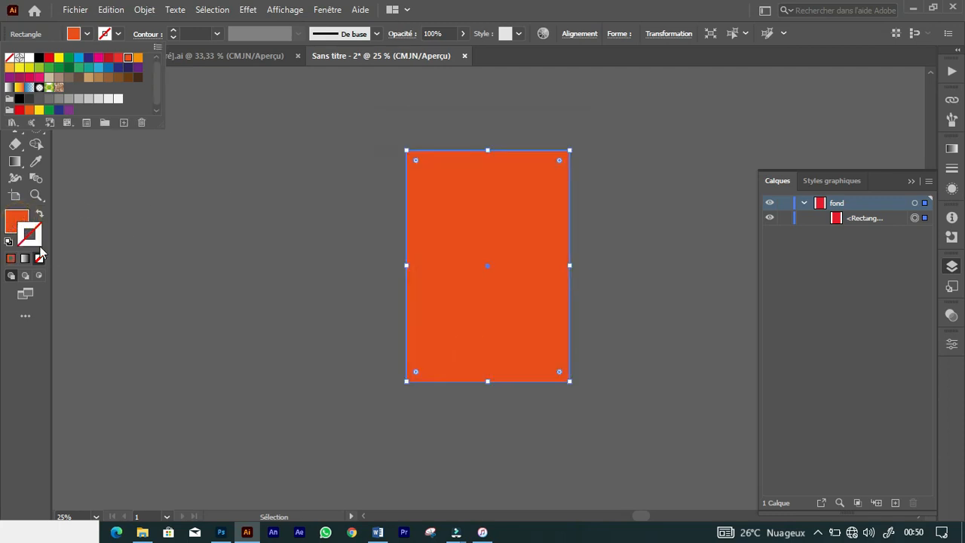
Step: Set the rectangle's fill to dark green #41630c with the colour picker and deselect the rectangle
{"action": "left_click", "coordinate": [13, 220]}
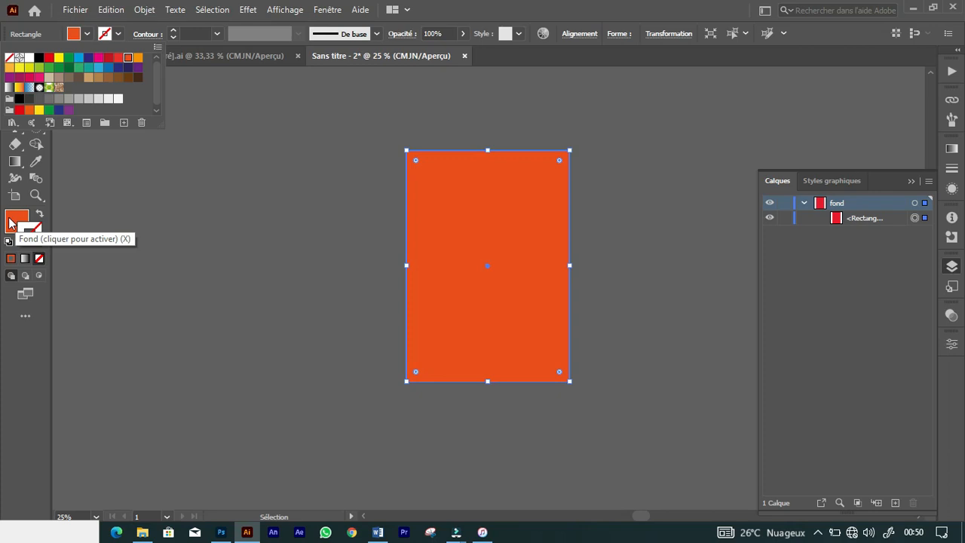
{"action": "left_click", "coordinate": [11, 222]}
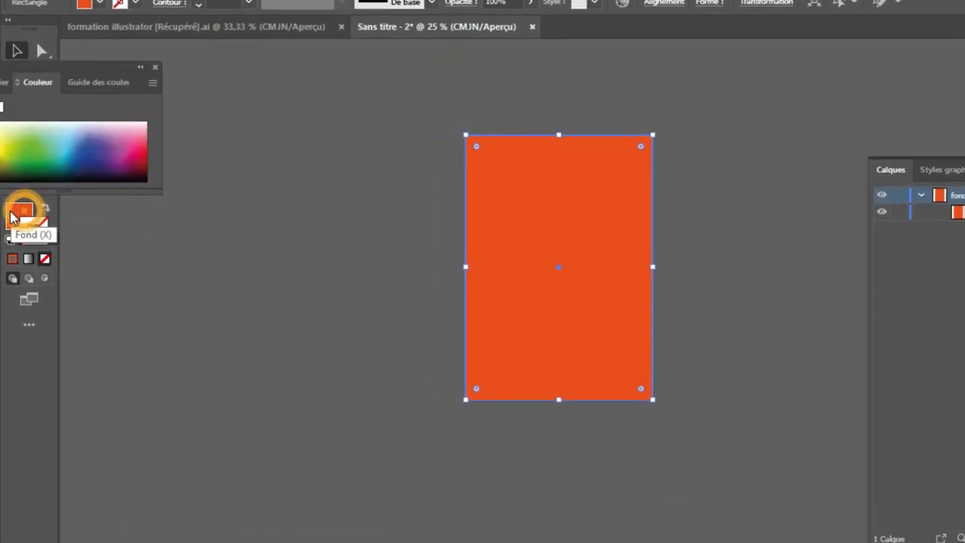
{"action": "double_click", "coordinate": [11, 216]}
{"action": "left_click", "coordinate": [154, 68]}
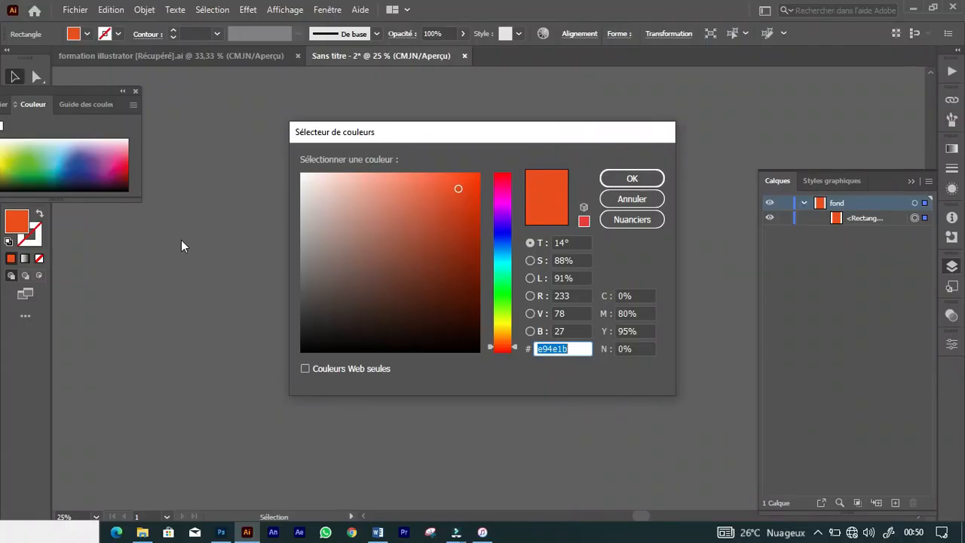
{"action": "left_click_drag", "start_coordinate": [444, 136], "coordinate": [465, 133]}
{"action": "mouse_move", "coordinate": [430, 274]}
{"action": "left_mouse_down"}
{"action": "mouse_move", "coordinate": [327, 209]}
{"action": "mouse_move", "coordinate": [425, 178]}
{"action": "mouse_move", "coordinate": [480, 202]}
{"action": "left_mouse_up"}
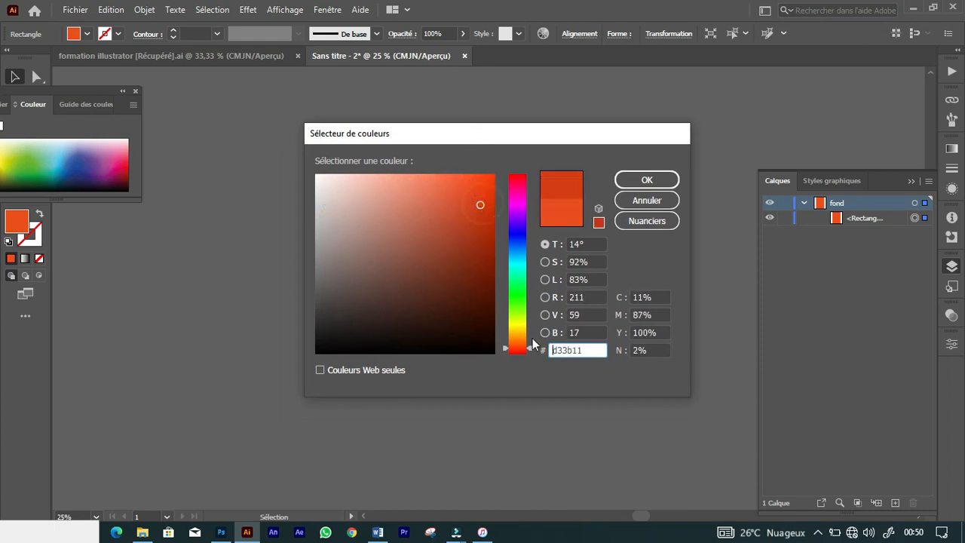
{"action": "mouse_move", "coordinate": [528, 348]}
{"action": "left_mouse_down"}
{"action": "mouse_move", "coordinate": [528, 289]}
{"action": "mouse_move", "coordinate": [531, 338]}
{"action": "mouse_move", "coordinate": [530, 329]}
{"action": "left_mouse_up"}
{"action": "mouse_move", "coordinate": [472, 216]}
{"action": "left_mouse_down"}
{"action": "mouse_move", "coordinate": [493, 183]}
{"action": "mouse_move", "coordinate": [491, 205]}
{"action": "left_mouse_up"}
{"action": "left_click_drag", "start_coordinate": [531, 343], "coordinate": [529, 344]}
{"action": "left_click_drag", "start_coordinate": [513, 307], "coordinate": [512, 313]}
{"action": "left_click", "coordinate": [470, 277]}
{"action": "left_click_drag", "start_coordinate": [469, 279], "coordinate": [472, 283]}
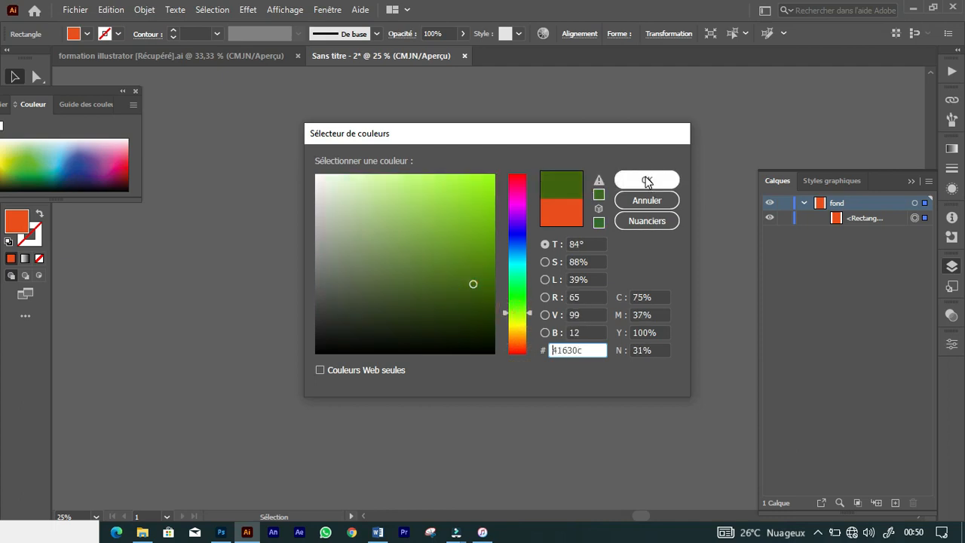
{"action": "left_click", "coordinate": [647, 181]}
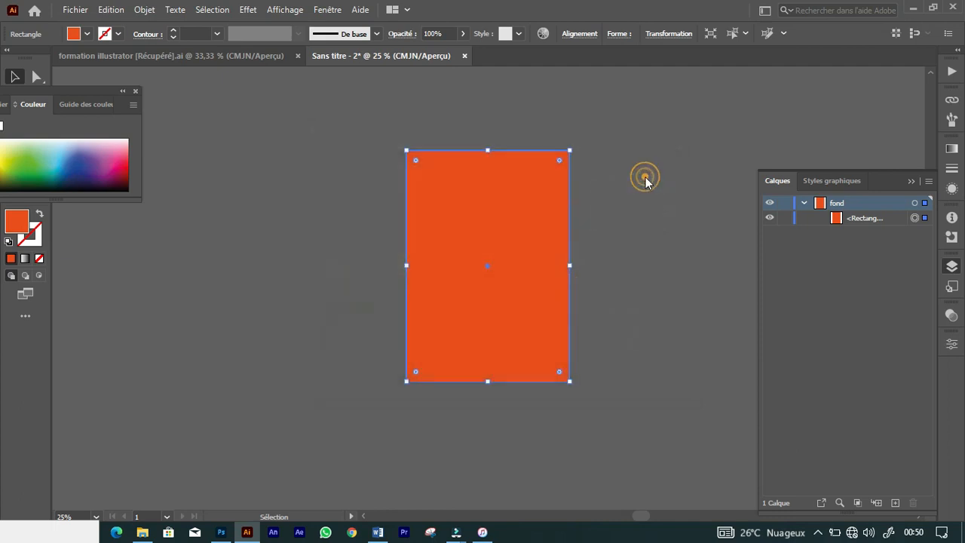
{"action": "left_click", "coordinate": [618, 207]}
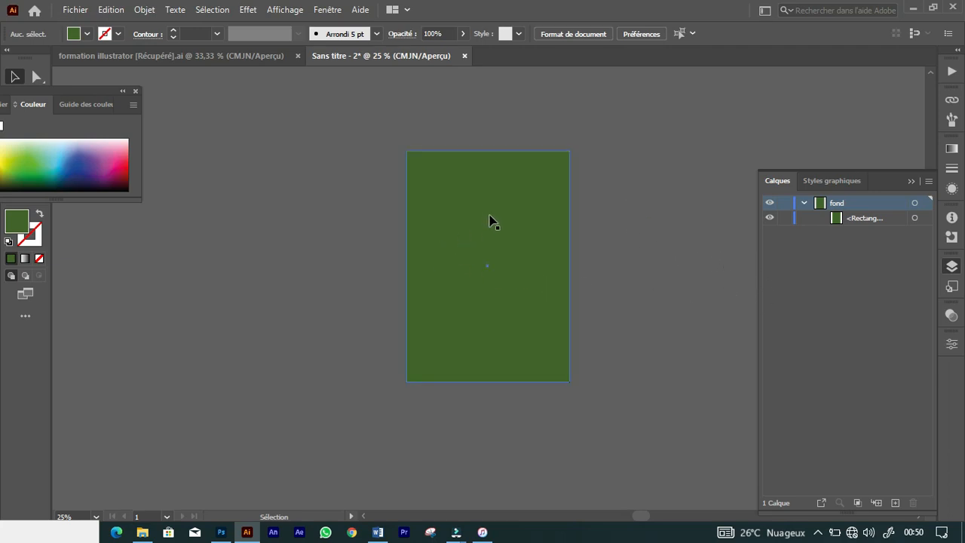
Step: Try moving the green rectangle off the artboard twice and undo each move
{"action": "left_click_drag", "start_coordinate": [488, 221], "coordinate": [394, 230]}
{"action": "key", "text": "ctrl"}
{"action": "key", "text": "ctrl+z"}
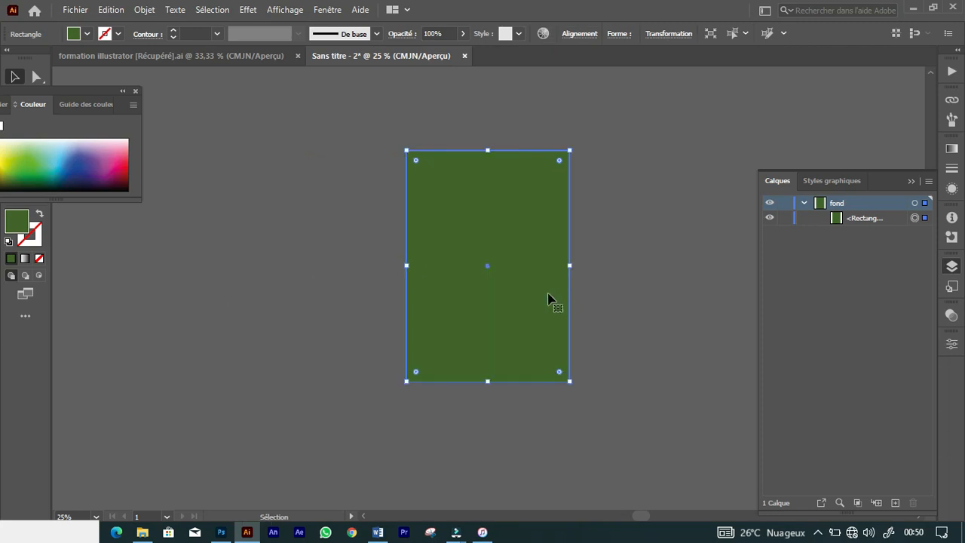
{"action": "left_click_drag", "start_coordinate": [497, 324], "coordinate": [416, 362]}
{"action": "key", "text": "ctrl"}
{"action": "key", "text": "ctrl+z"}
Step: Lock the rectangle inside the fond layer and try selecting it on the artboard
{"action": "left_click", "coordinate": [803, 204]}
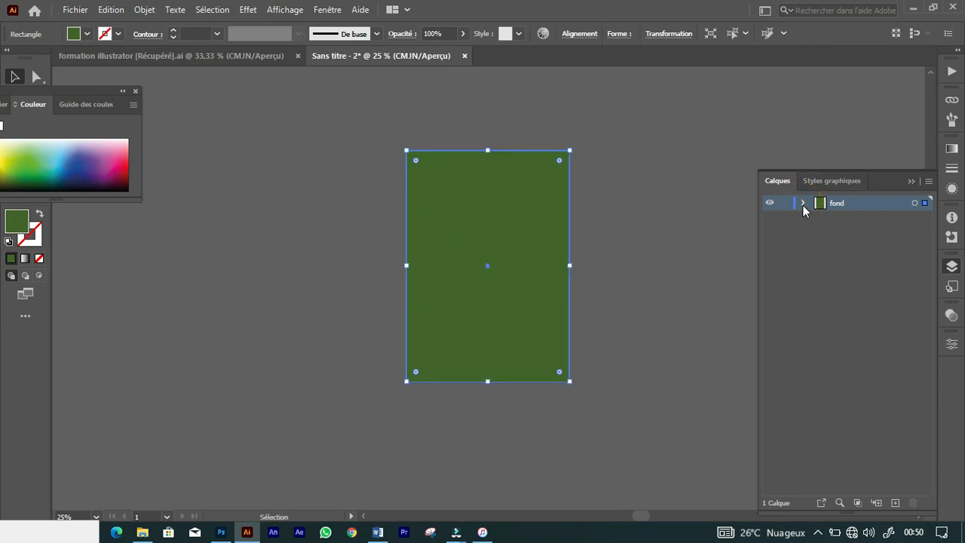
{"action": "left_click", "coordinate": [803, 204]}
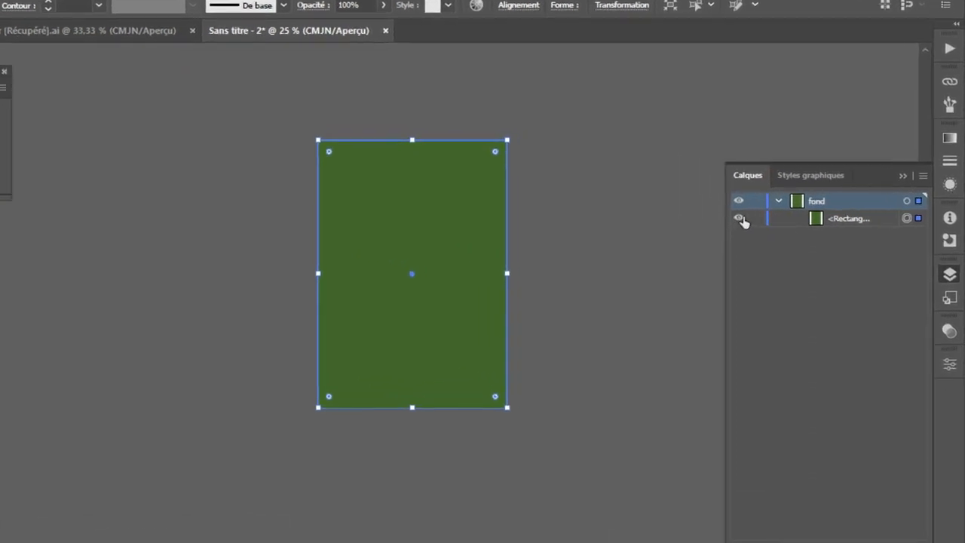
{"action": "left_click", "coordinate": [709, 220]}
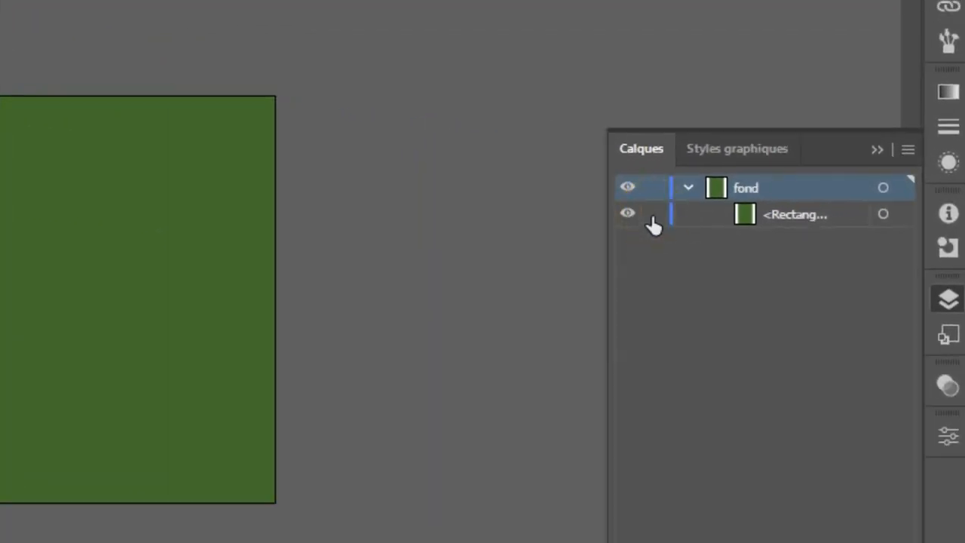
{"action": "left_click", "coordinate": [654, 215]}
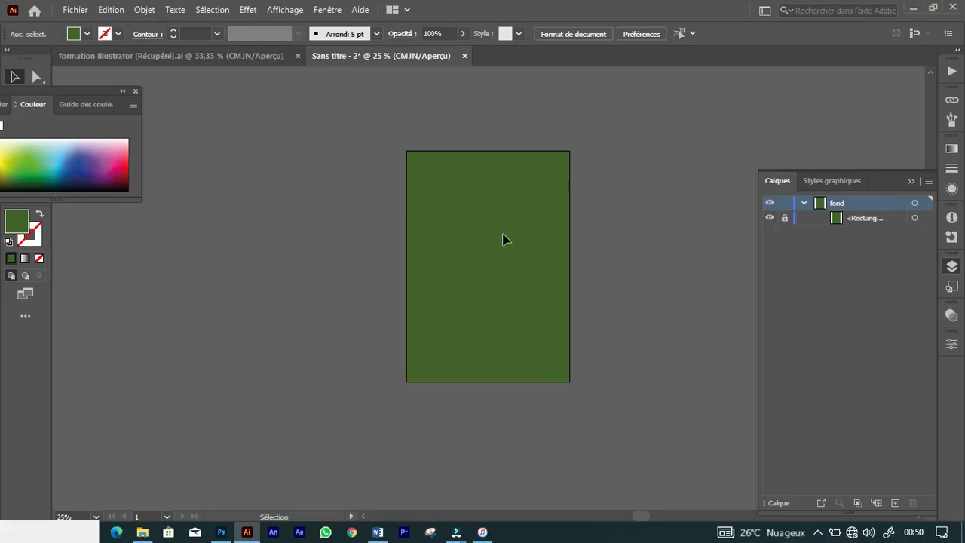
{"action": "left_click", "coordinate": [376, 309]}
{"action": "left_click", "coordinate": [522, 269]}
{"action": "left_click", "coordinate": [483, 277]}
Step: Collapse the floating colour panel and add the point text "Formation" over the green background
{"action": "key", "text": "ctrl+plus"}
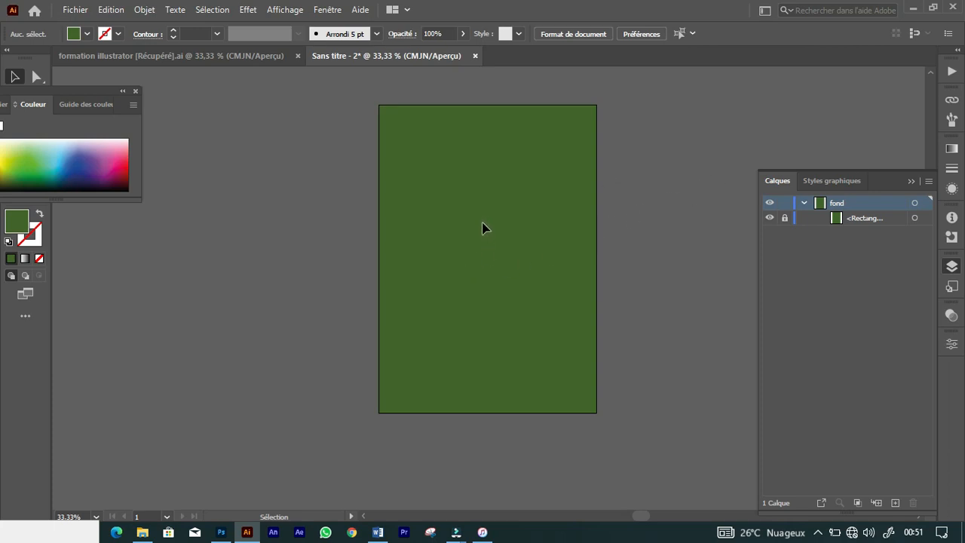
{"action": "left_click", "coordinate": [119, 91]}
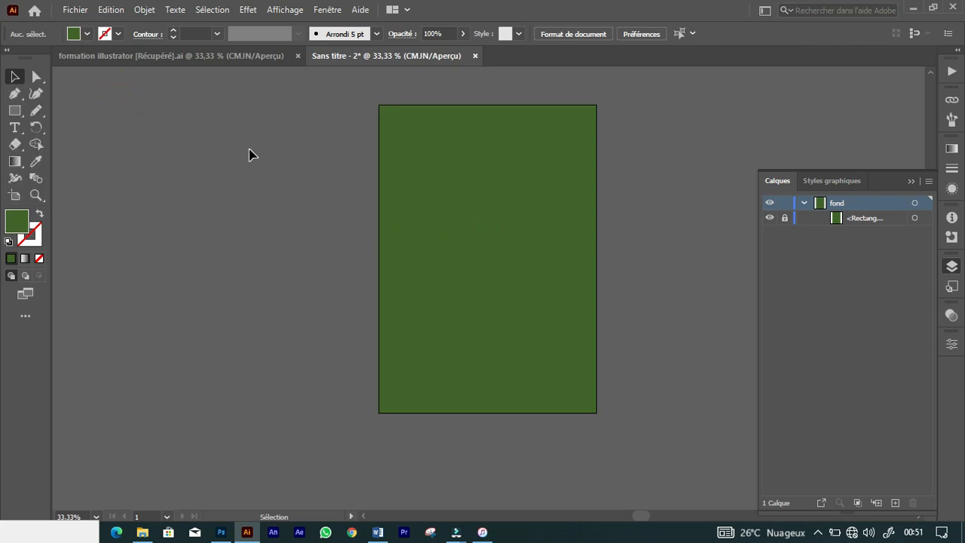
{"action": "key", "text": "t"}
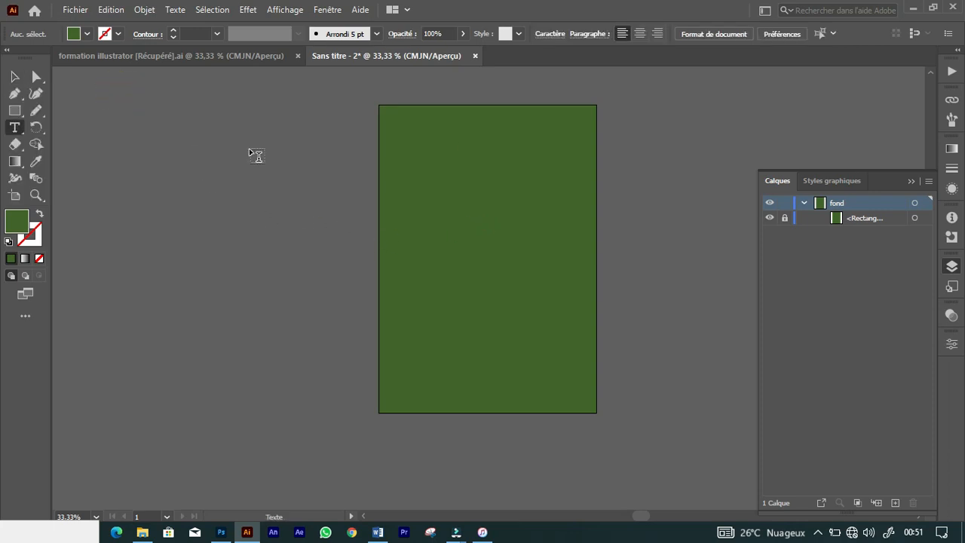
{"action": "left_click", "coordinate": [441, 238]}
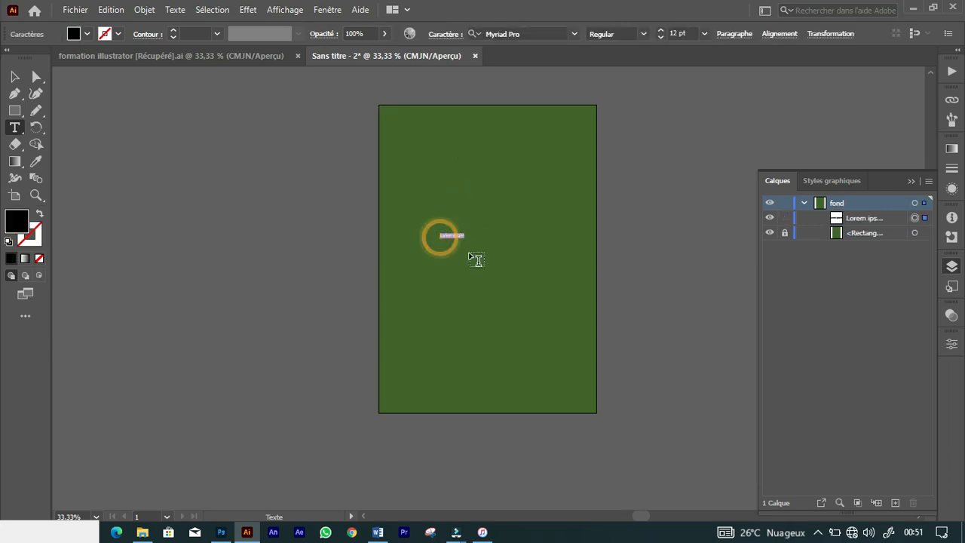
{"action": "type", "text": "Formation"}
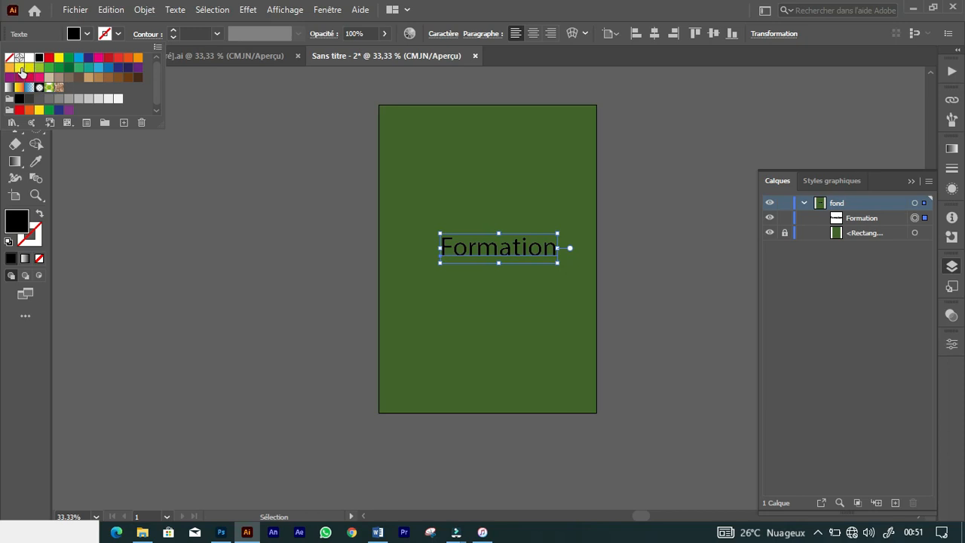
Step: Fill the "Formation" text with yellow and deselect it
{"action": "left_click", "coordinate": [19, 68]}
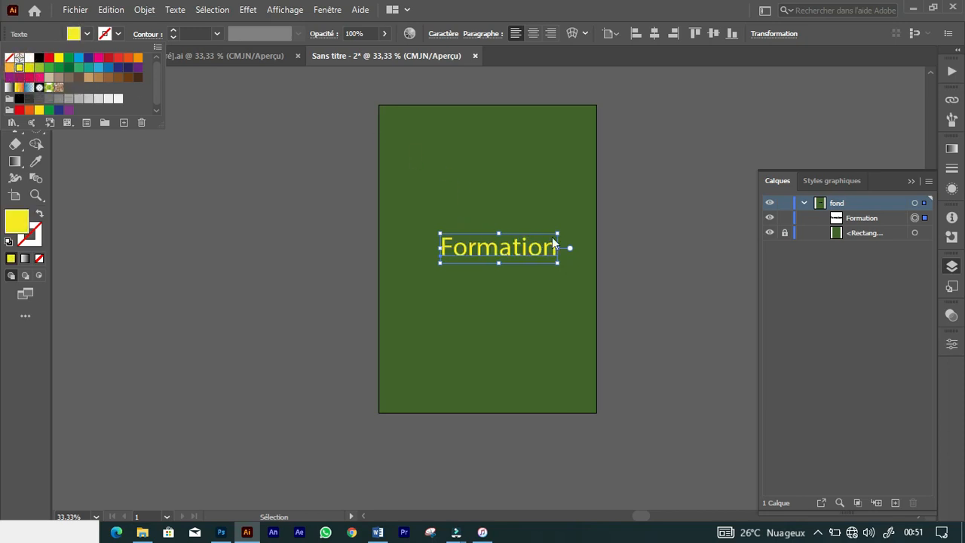
{"action": "left_click", "coordinate": [656, 219]}
{"action": "left_click", "coordinate": [656, 219]}
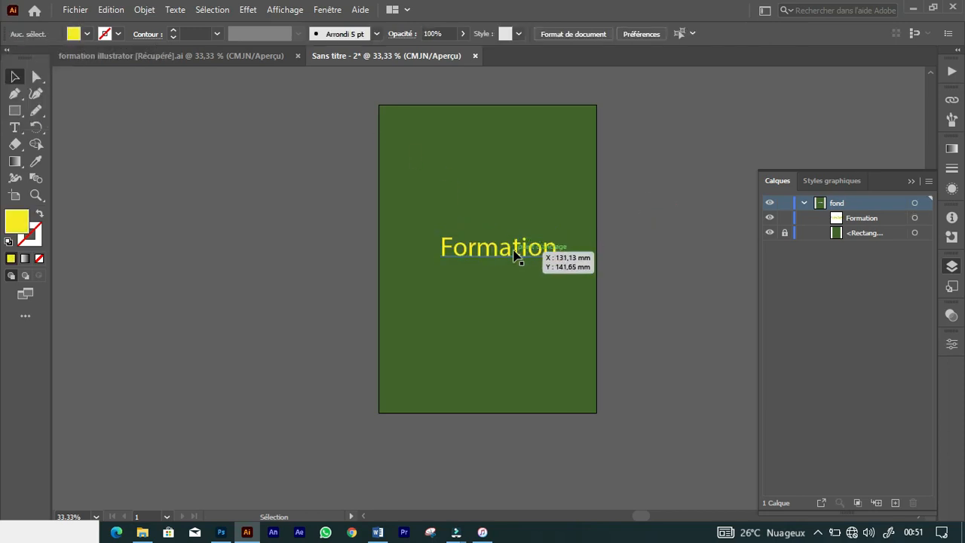
Step: Try moving the "Formation" text higher and aligning it to the artboard's left, centre and right
{"action": "left_click_drag", "start_coordinate": [515, 256], "coordinate": [496, 179]}
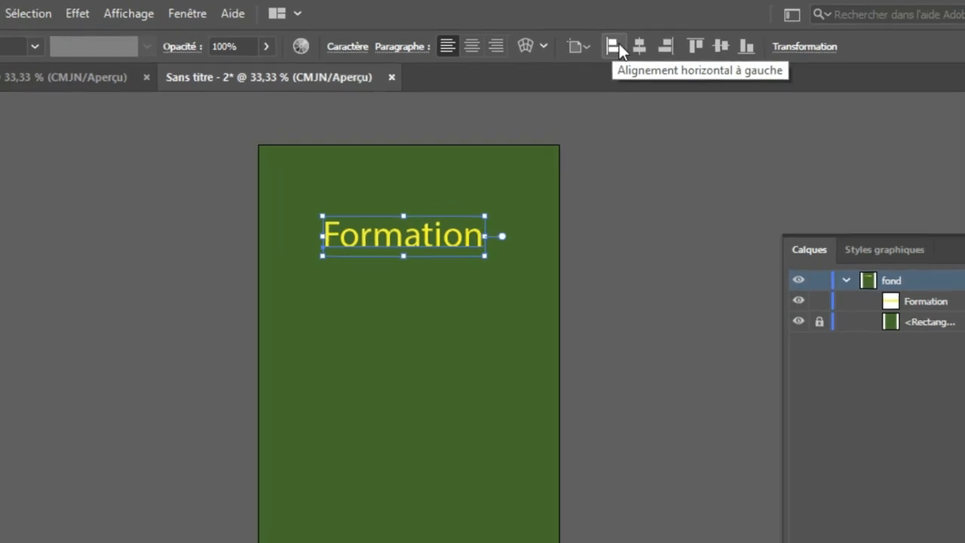
{"action": "left_click", "coordinate": [599, 55]}
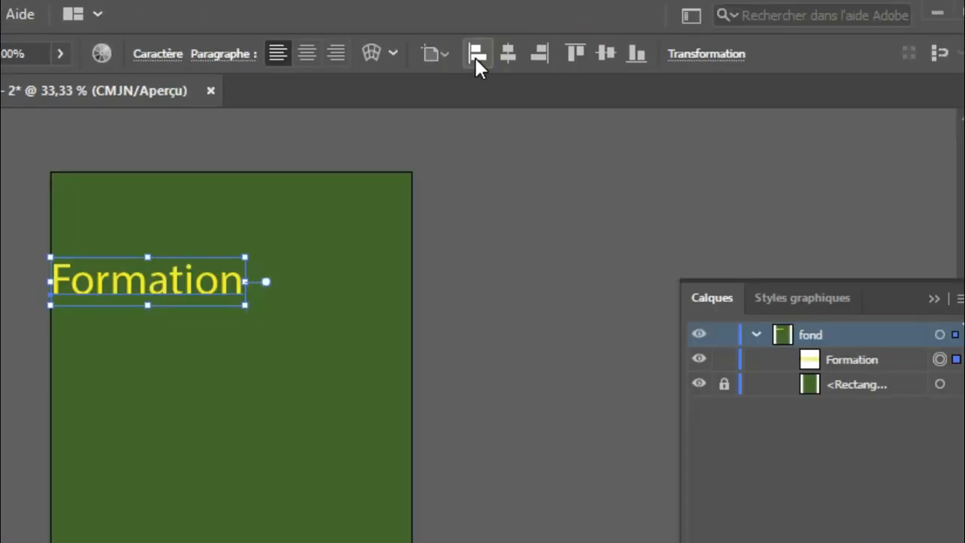
{"action": "left_click", "coordinate": [510, 56]}
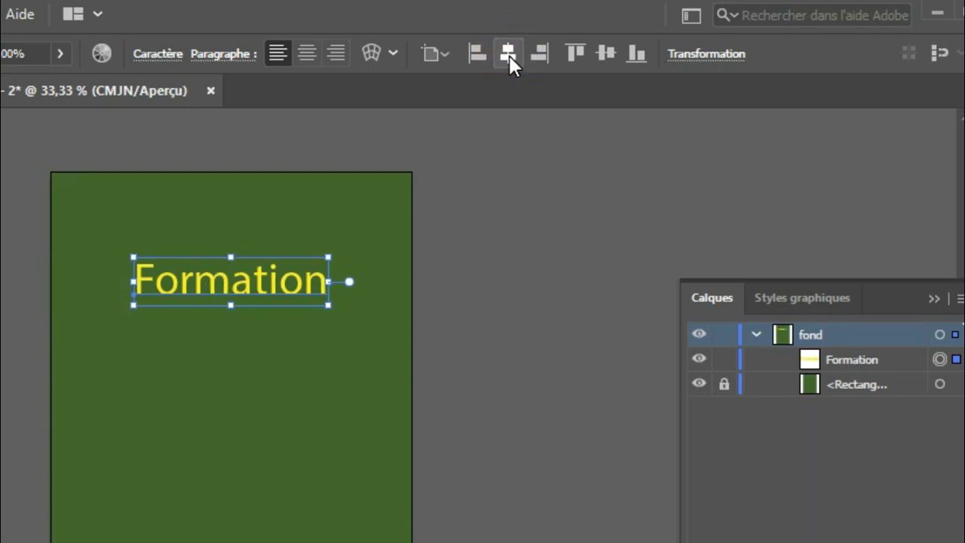
{"action": "left_click", "coordinate": [538, 53]}
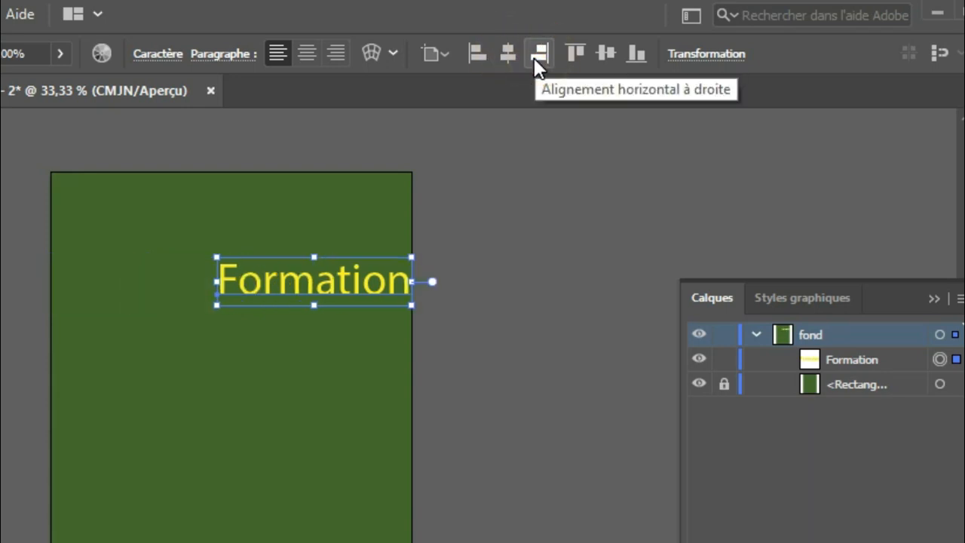
Step: Centre the "Formation" text horizontally and vertically on the artboard and deselect it
{"action": "left_click", "coordinate": [511, 54]}
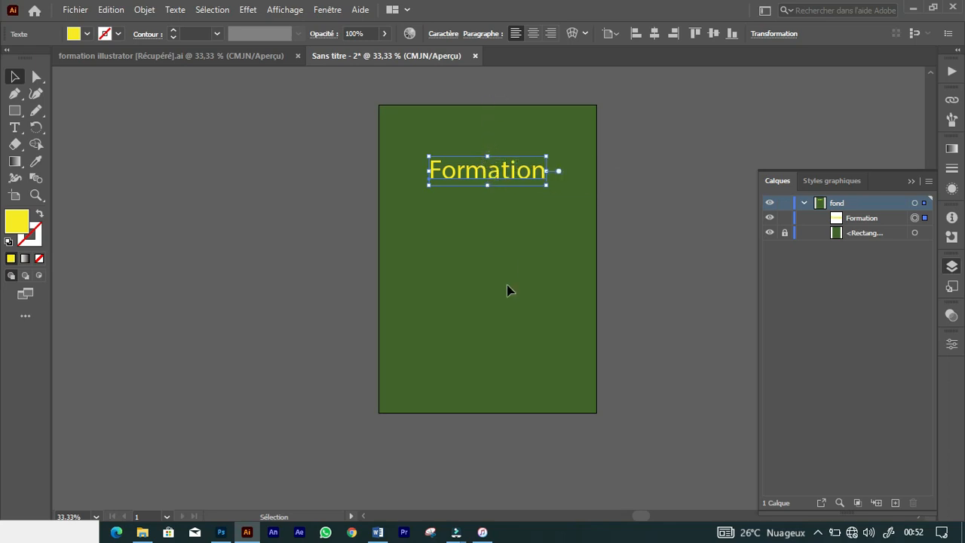
{"action": "left_click", "coordinate": [714, 35]}
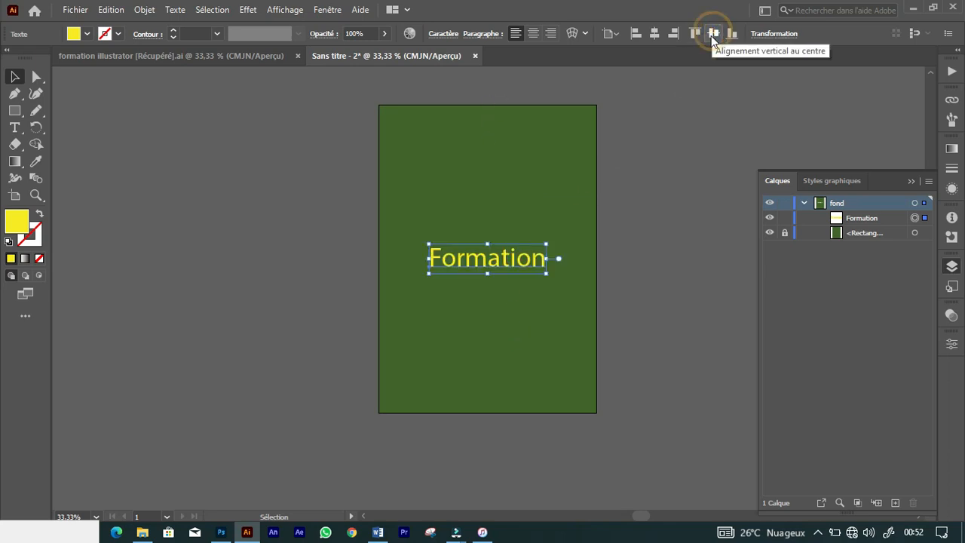
{"action": "left_click", "coordinate": [708, 132]}
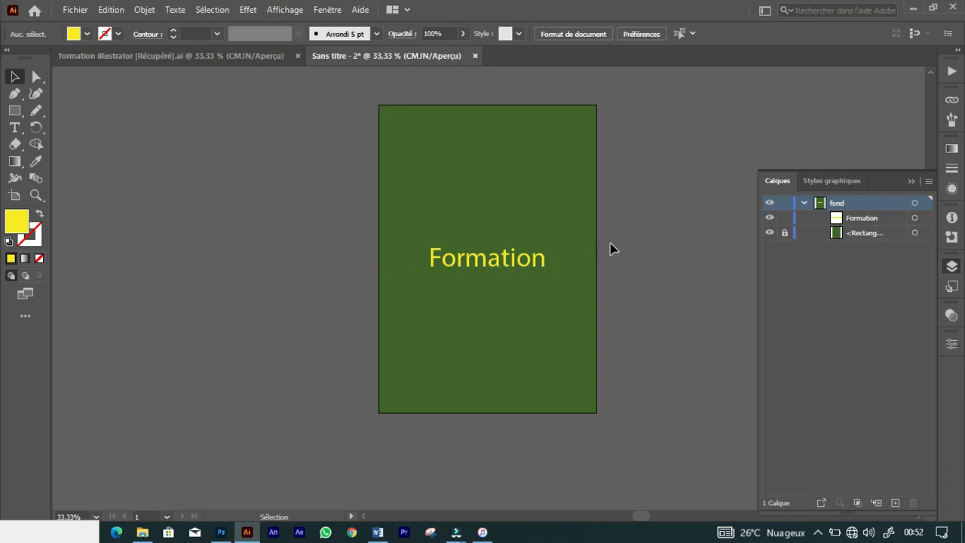
Step: Draw a yellow circle beside the artboard with the Ellipse tool and shift it slightly downward
{"action": "key", "text": "ctrl+plus"}
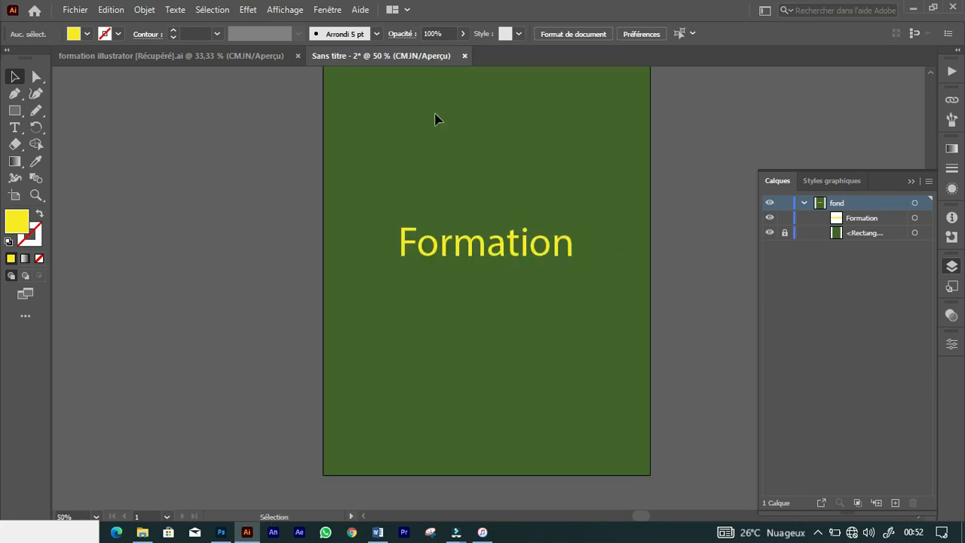
{"action": "left_click", "coordinate": [20, 114]}
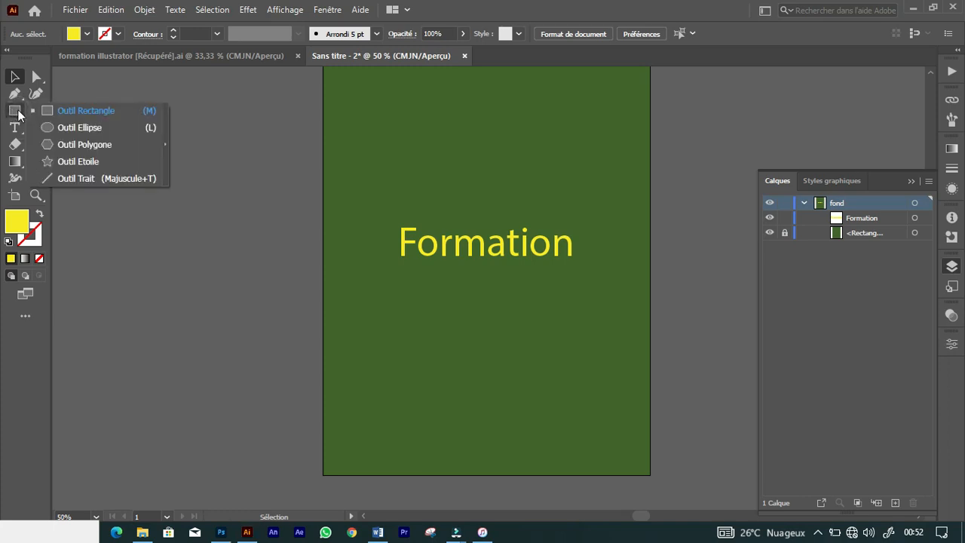
{"action": "left_click", "coordinate": [55, 125]}
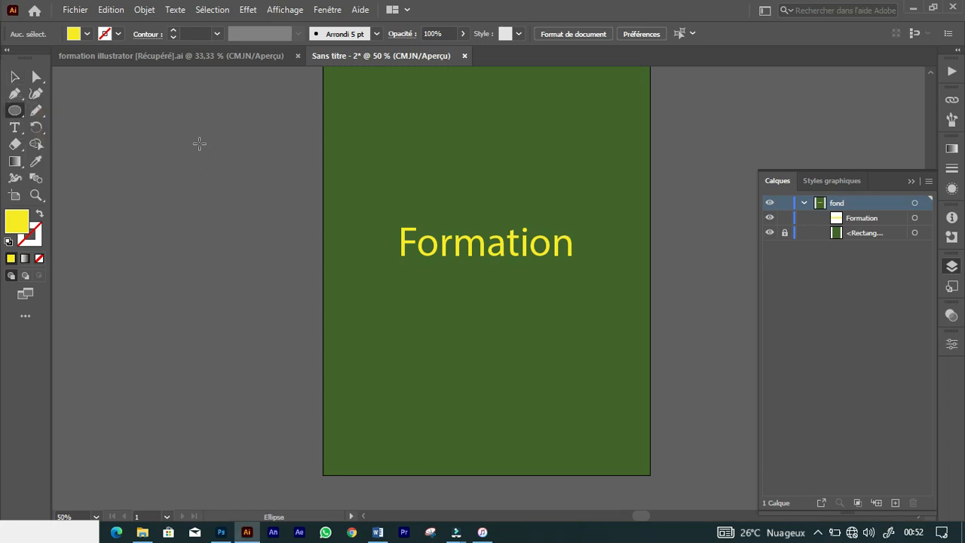
{"action": "left_click_drag", "start_coordinate": [159, 141], "coordinate": [312, 282]}
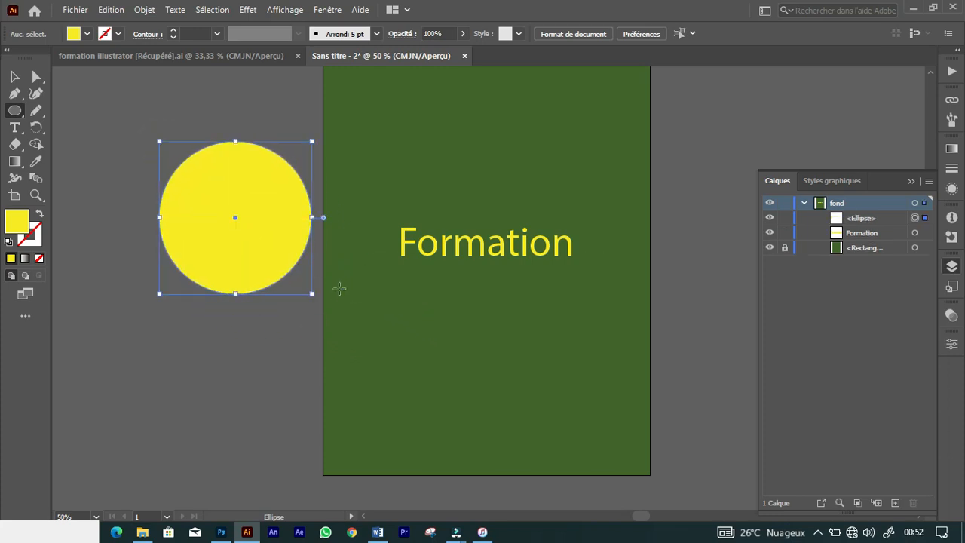
{"action": "key", "text": "v"}
{"action": "left_click_drag", "start_coordinate": [262, 238], "coordinate": [255, 222]}
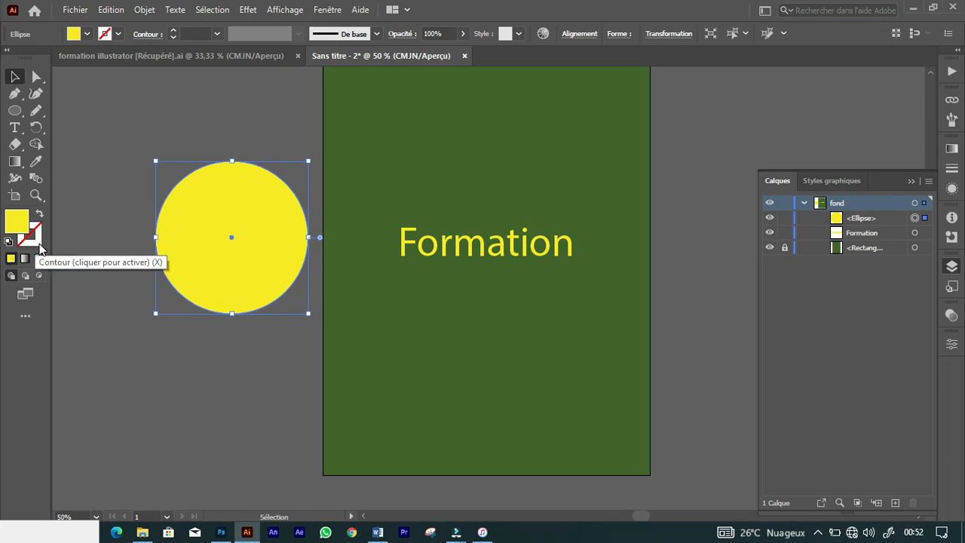
Step: Remove the circle's fill and give it a yellow stroke
{"action": "left_click", "coordinate": [86, 36]}
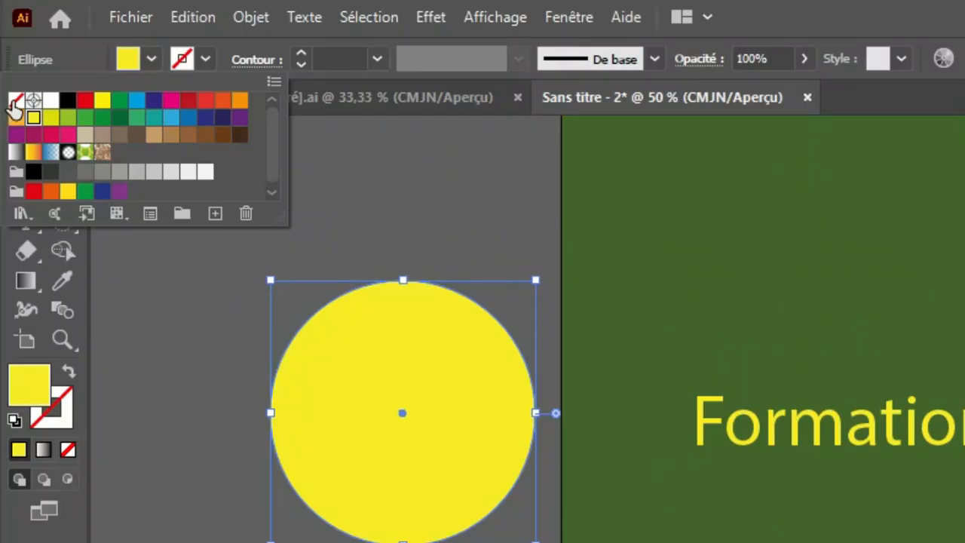
{"action": "left_click", "coordinate": [15, 101]}
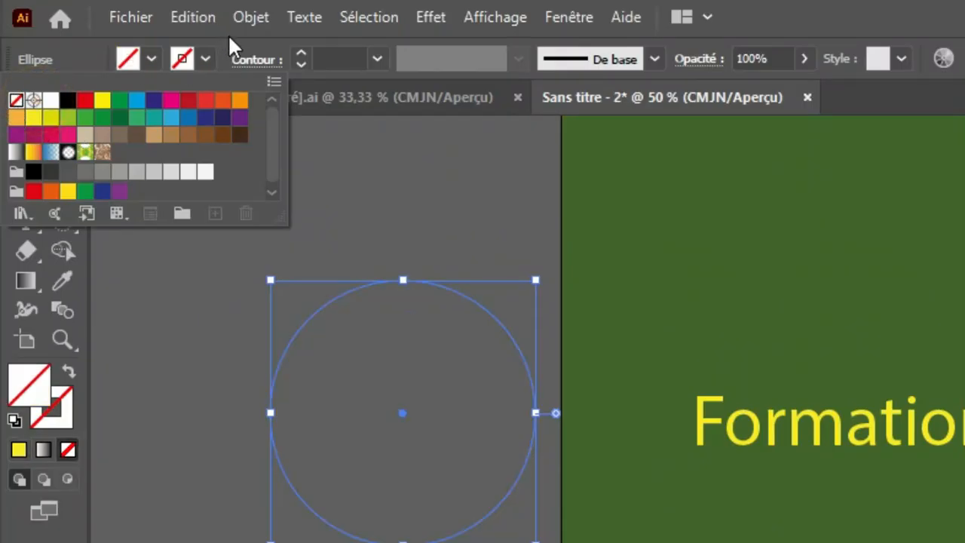
{"action": "left_click", "coordinate": [206, 57]}
{"action": "left_click", "coordinate": [207, 57]}
{"action": "left_click", "coordinate": [101, 102]}
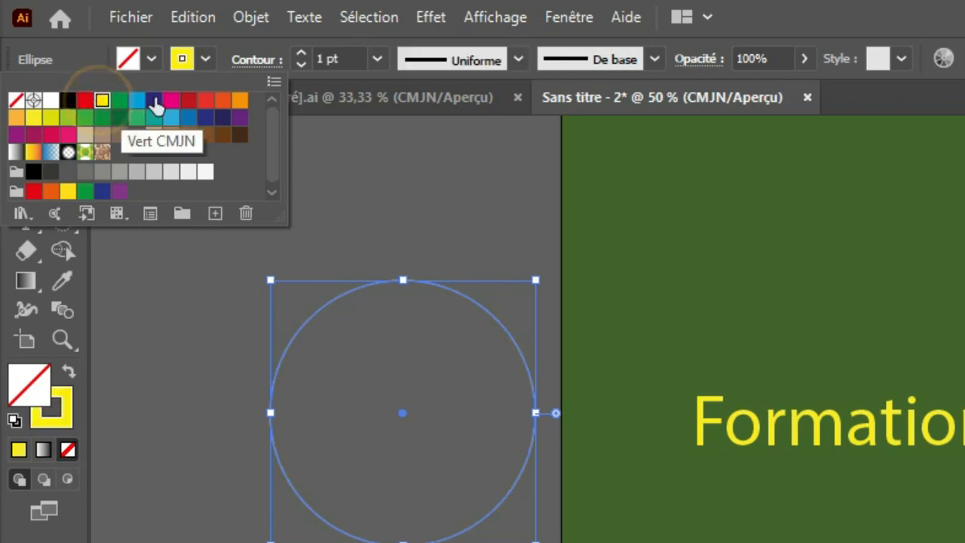
Step: Try a 5 pt stroke weight on the circle, and settle on 10 pt
{"action": "left_click", "coordinate": [377, 61]}
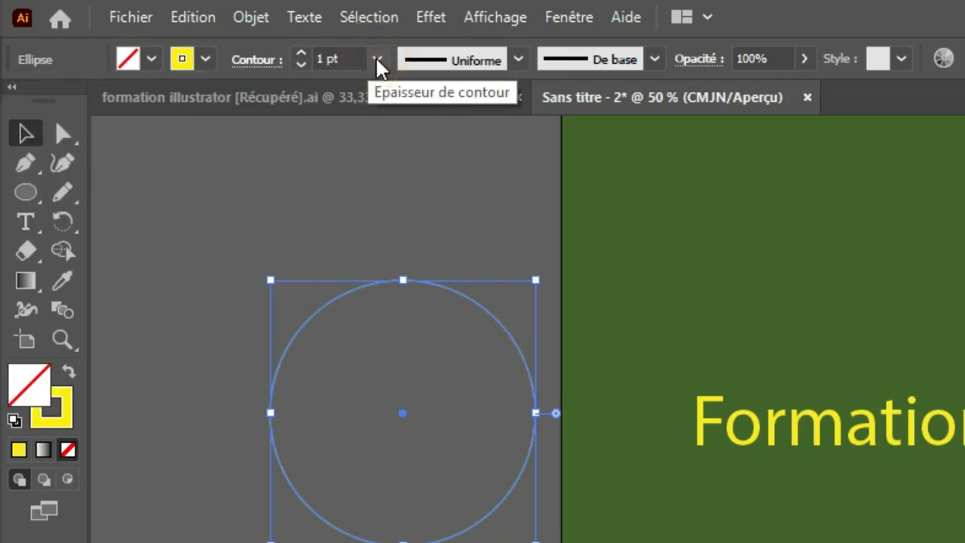
{"action": "left_click", "coordinate": [376, 60]}
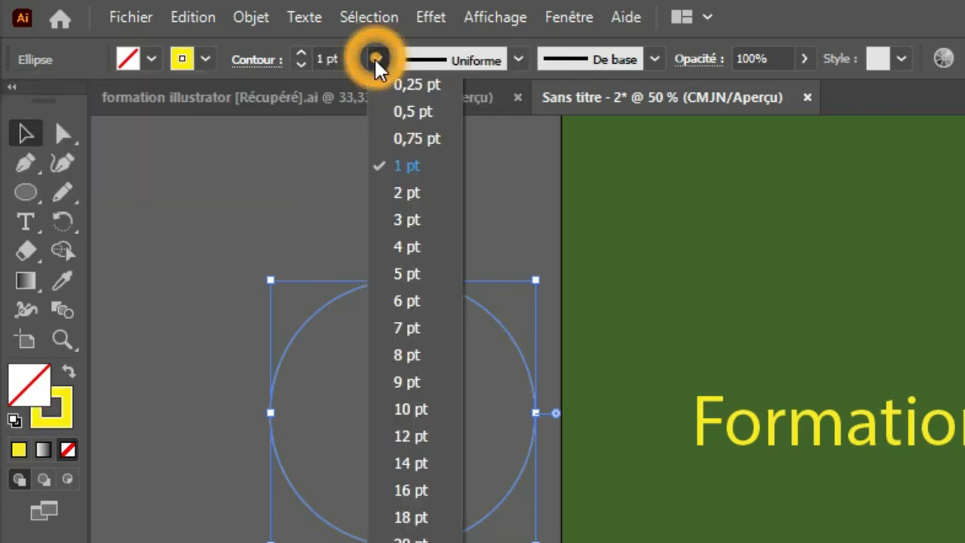
{"action": "left_click", "coordinate": [408, 275]}
{"action": "left_click", "coordinate": [377, 59]}
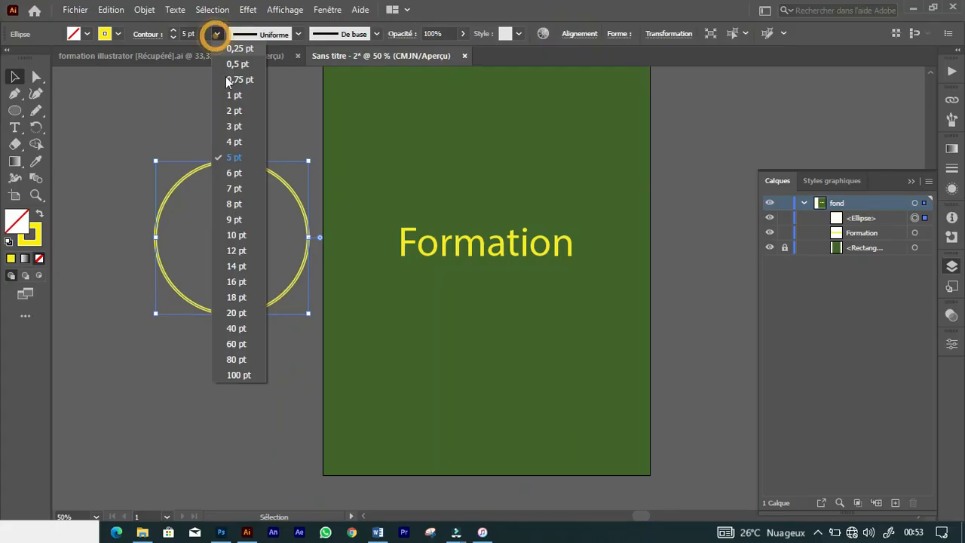
{"action": "left_click", "coordinate": [437, 403]}
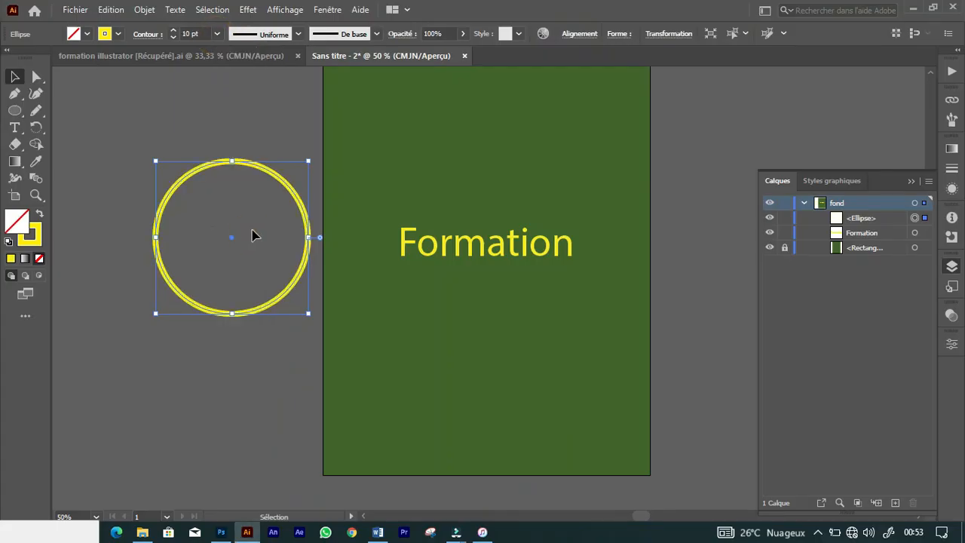
Step: Move the yellow circle onto the artboard, centred around the "Formation" text, and deselect it
{"action": "left_click", "coordinate": [172, 110]}
{"action": "mouse_move", "coordinate": [206, 167]}
{"action": "left_mouse_down"}
{"action": "mouse_move", "coordinate": [360, 151]}
{"action": "mouse_move", "coordinate": [474, 162]}
{"action": "mouse_move", "coordinate": [478, 183]}
{"action": "mouse_move", "coordinate": [466, 181]}
{"action": "left_mouse_up"}
{"action": "left_click", "coordinate": [712, 136]}
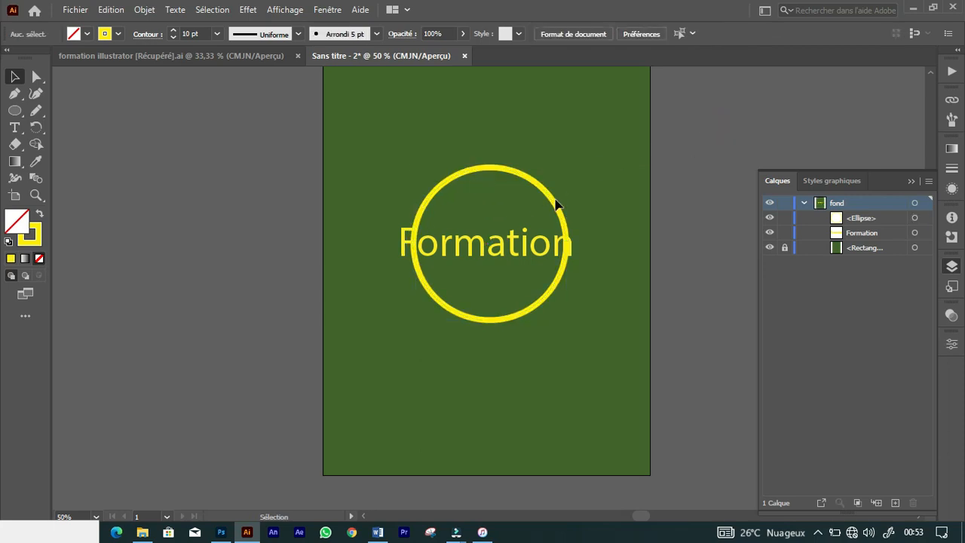
Step: Scale the "Formation" text down proportionally so it fits inside the circle, and deselect it
{"action": "left_click", "coordinate": [555, 239]}
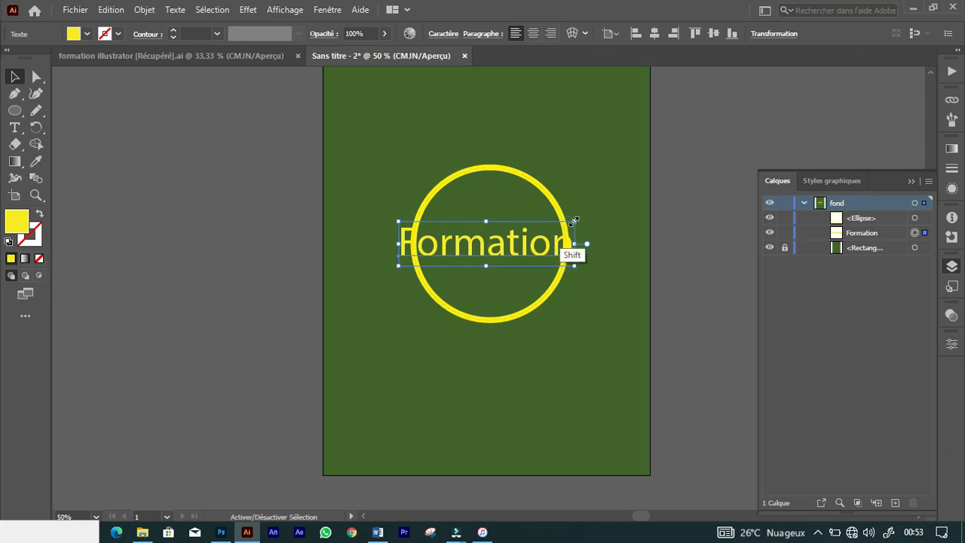
{"action": "left_click_drag", "start_coordinate": [575, 222], "coordinate": [524, 243]}
{"action": "left_click", "coordinate": [679, 197]}
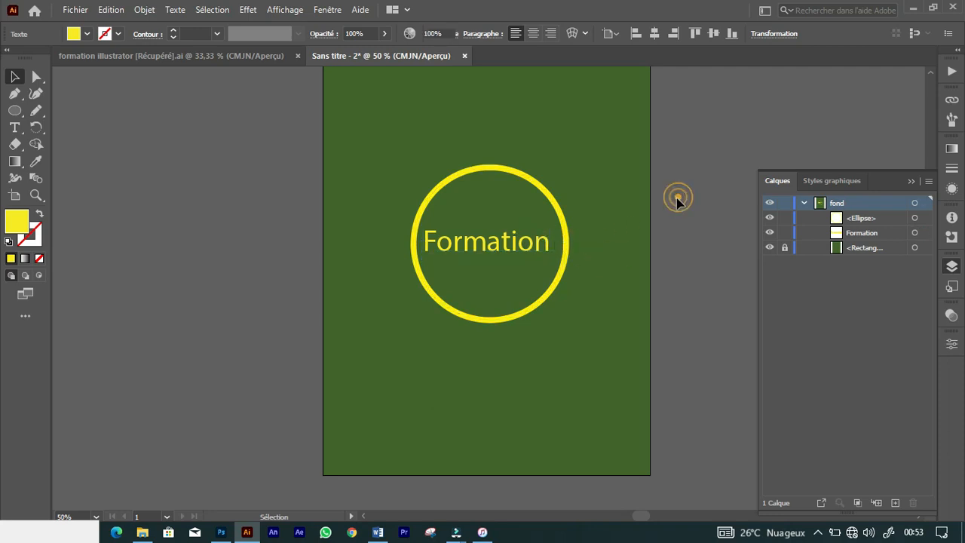
{"action": "key", "text": "ctrl+minus"}
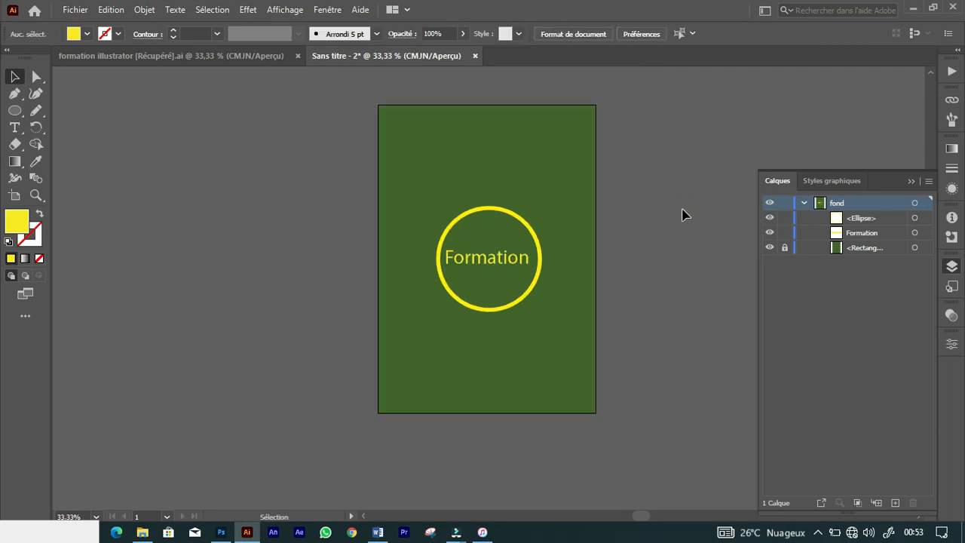
Step: Select the yellow rectangle and the circle, and merge the full width of the band with the Shape Builder to cut the circle in two
{"action": "key", "text": "ctrl+plus"}
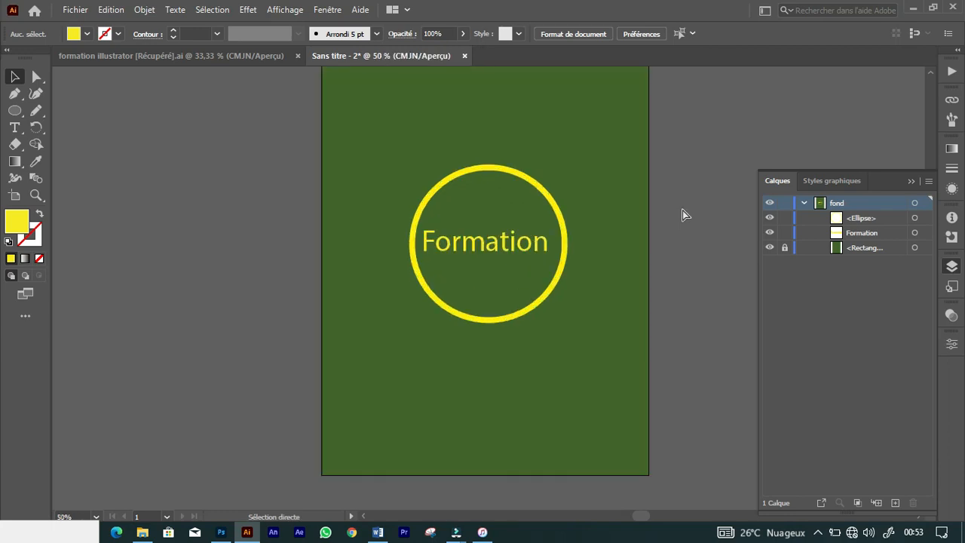
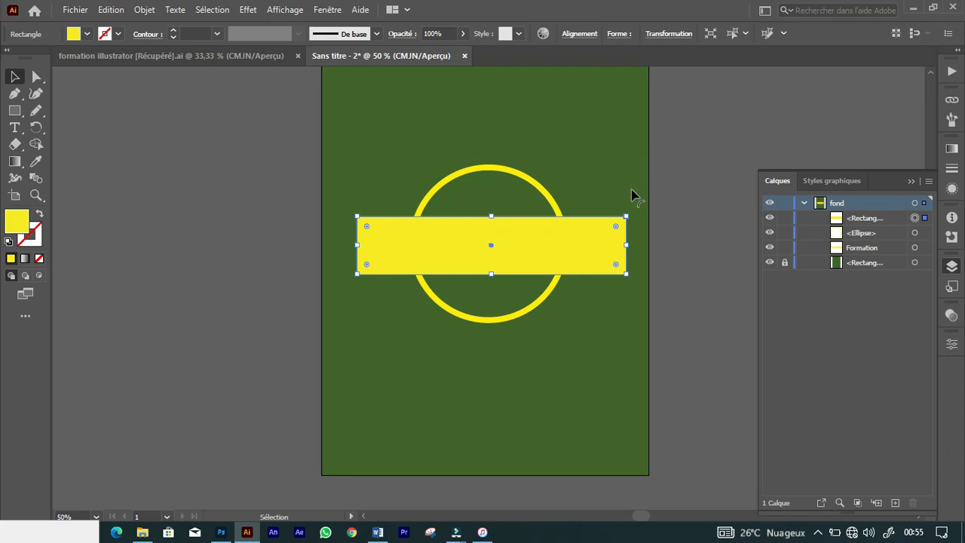
{"action": "left_click", "coordinate": [697, 134]}
{"action": "left_click", "coordinate": [582, 239]}
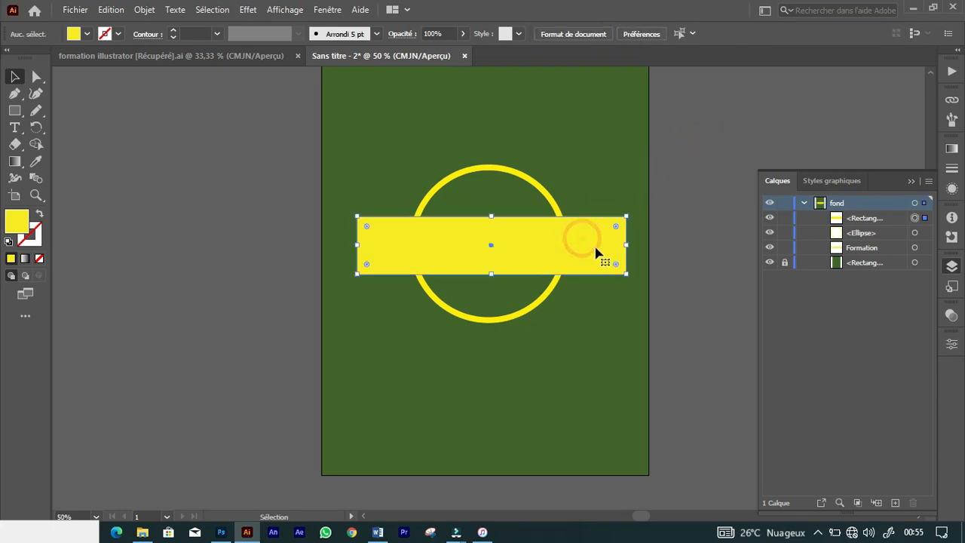
{"action": "left_click", "coordinate": [497, 172], "text": "shift"}
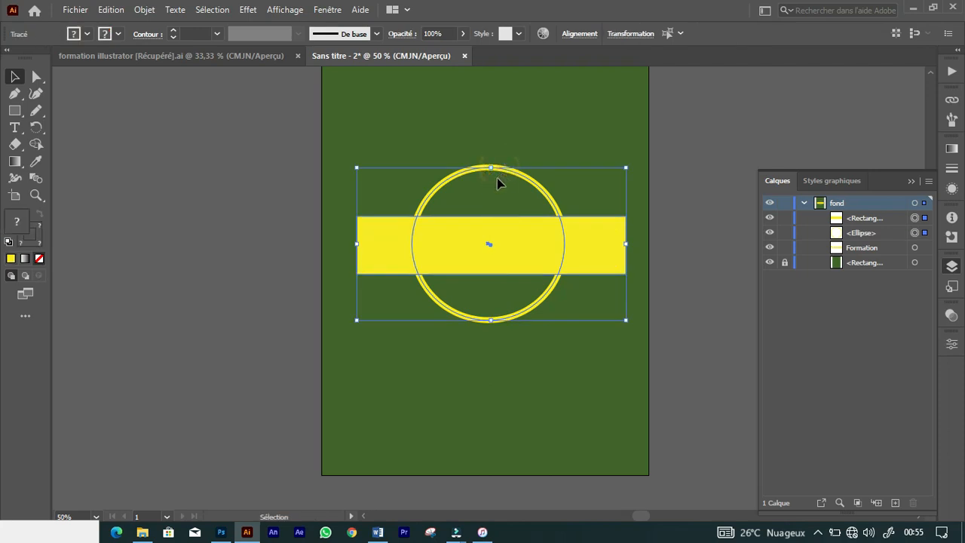
{"action": "left_click", "coordinate": [36, 144]}
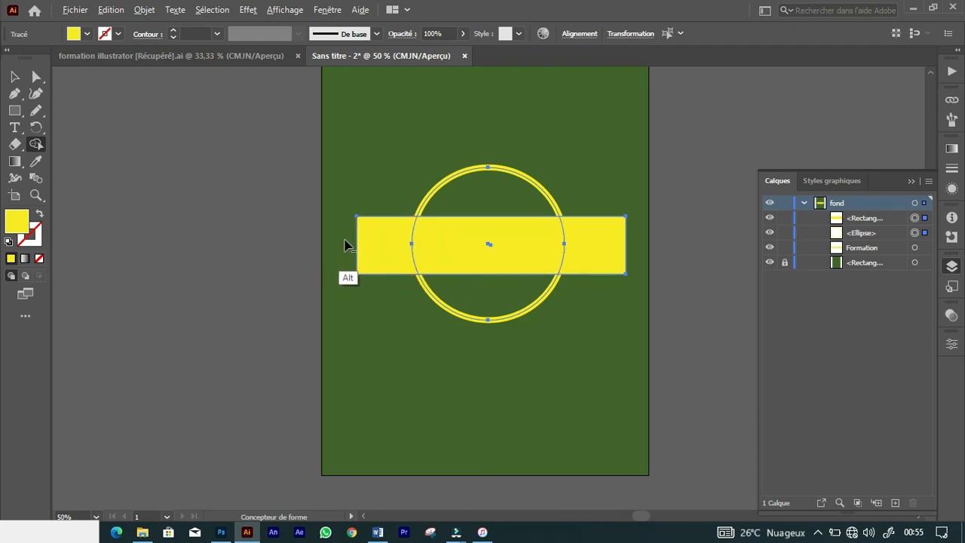
{"action": "left_click_drag", "start_coordinate": [362, 241], "coordinate": [724, 236]}
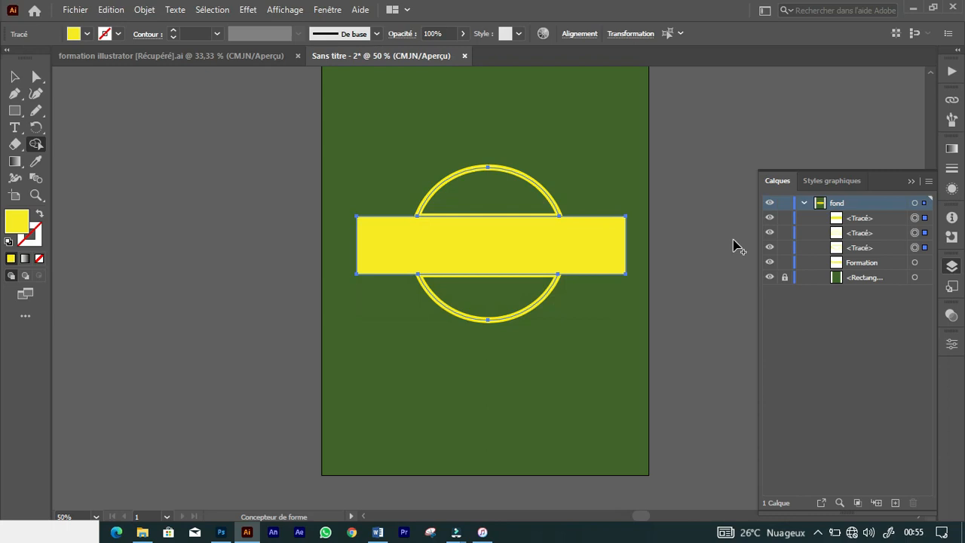
Step: Deselect everything and delete the yellow band covering the "Formation" text
{"action": "key", "text": "v"}
{"action": "left_click", "coordinate": [731, 226]}
{"action": "left_click", "coordinate": [607, 249]}
{"action": "key", "text": "Delete"}
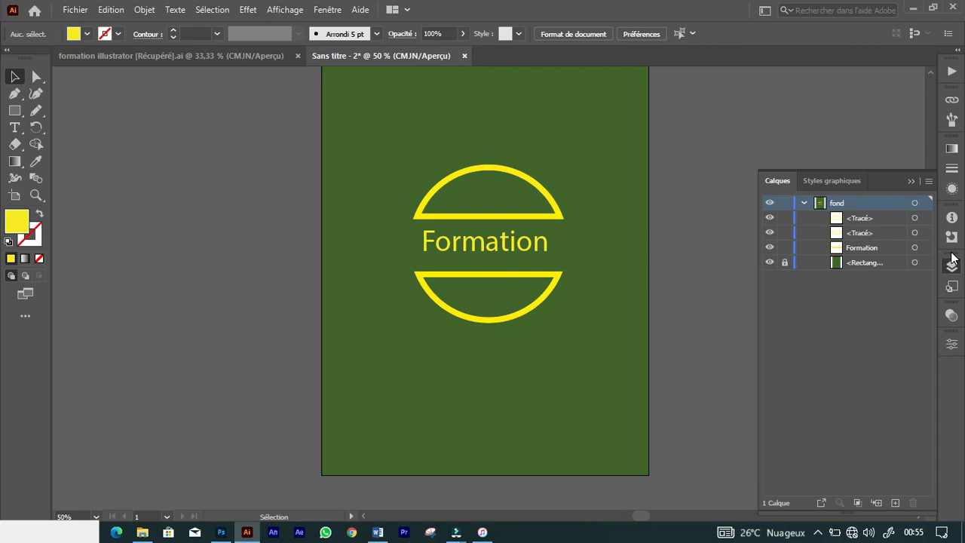
Step: Fill the circle segments above and below "Formation" with solid yellow, and deselect them
{"action": "key", "text": "ctrl+minus"}
{"action": "key", "text": "ctrl+minus"}
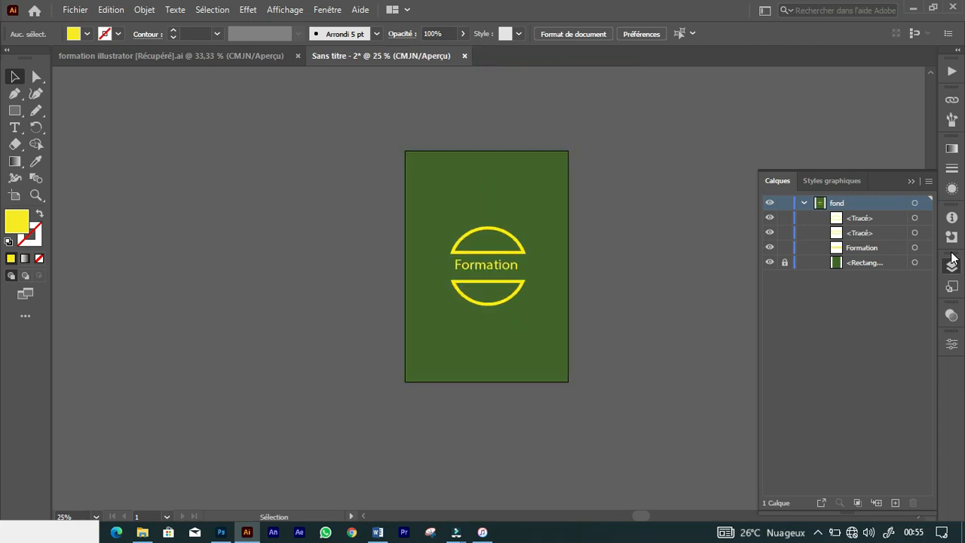
{"action": "key", "text": "ctrl+plus"}
{"action": "key", "text": "ctrl+plus"}
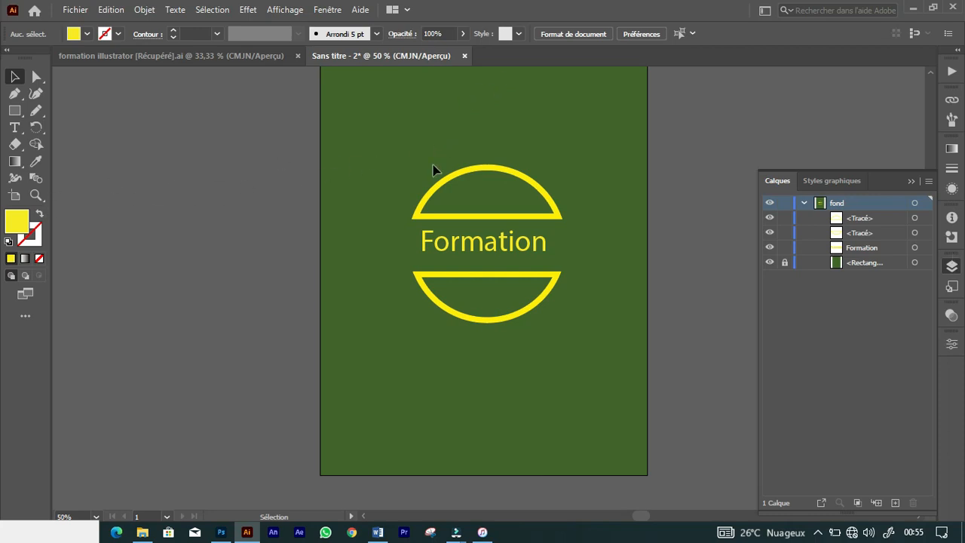
{"action": "left_click_drag", "start_coordinate": [433, 219], "coordinate": [243, 304]}
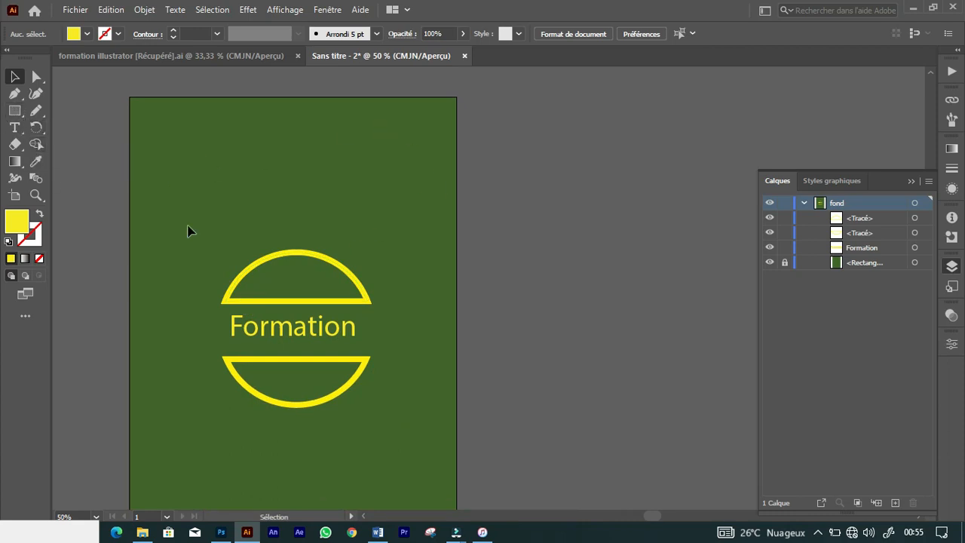
{"action": "left_click", "coordinate": [301, 256]}
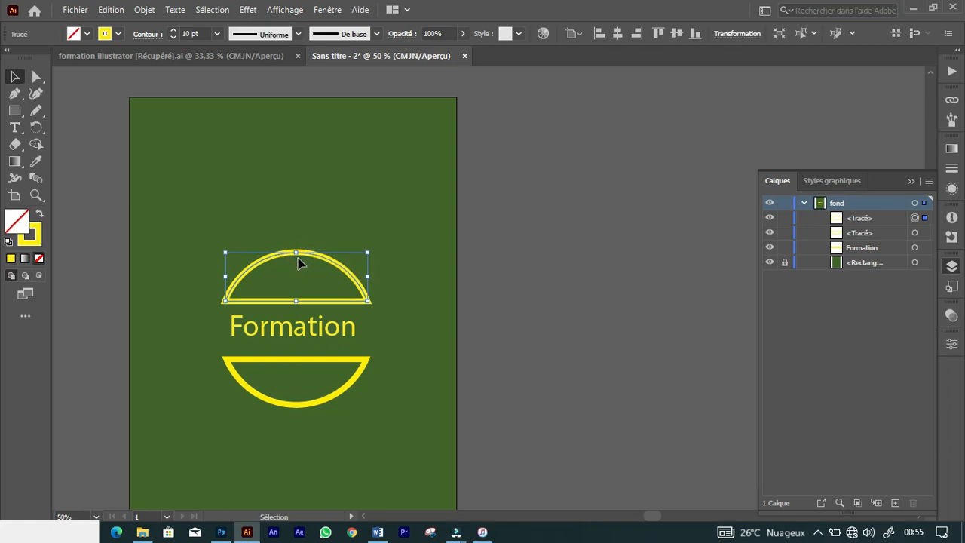
{"action": "left_click", "coordinate": [11, 259]}
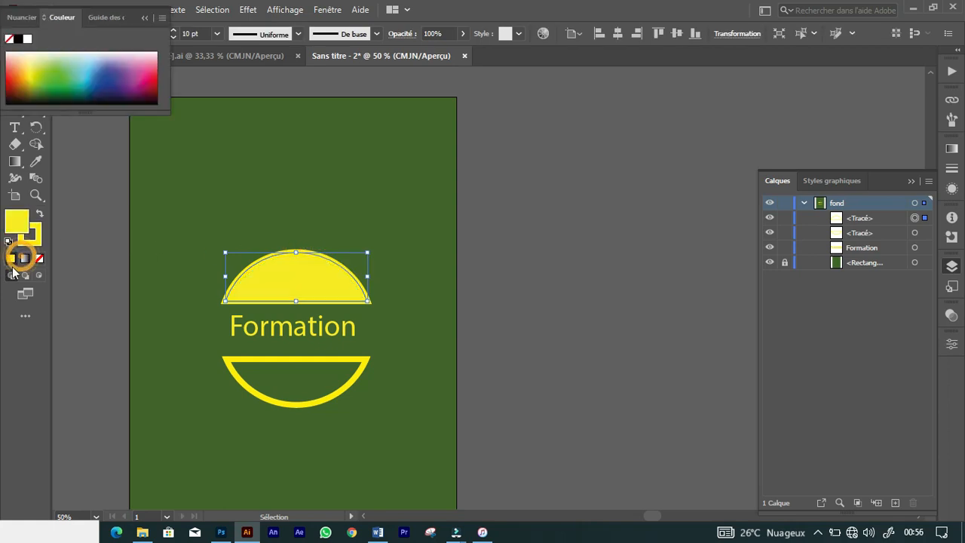
{"action": "left_click", "coordinate": [300, 358]}
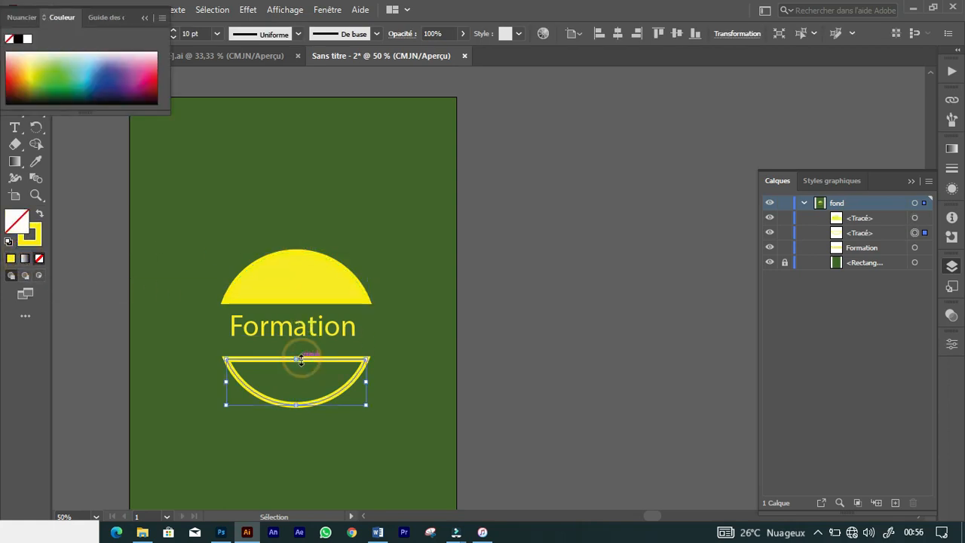
{"action": "left_click", "coordinate": [11, 261]}
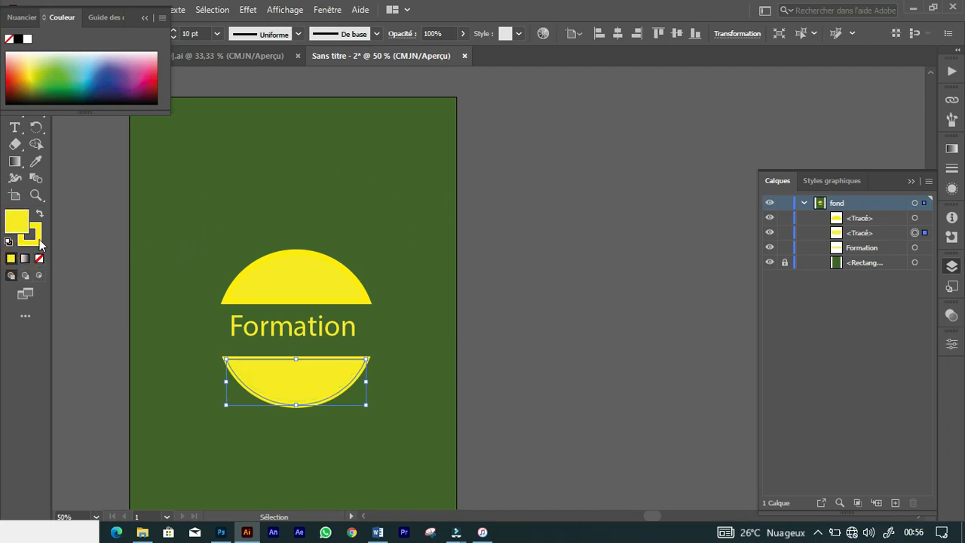
{"action": "left_click", "coordinate": [507, 175]}
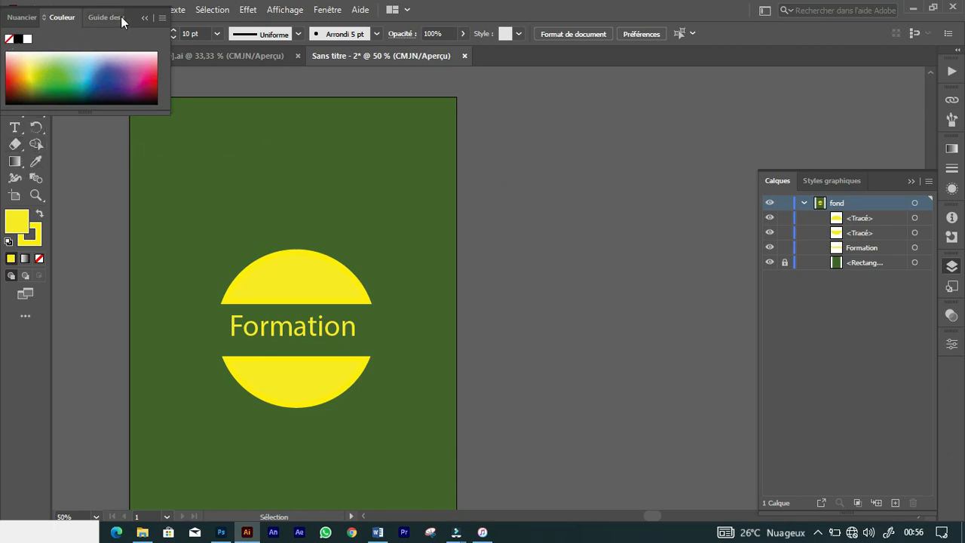
Step: Undock the Couleur panel beside the layers, and draw a yellow circle in the upper right area of the artboard
{"action": "left_click_drag", "start_coordinate": [64, 18], "coordinate": [749, 85]}
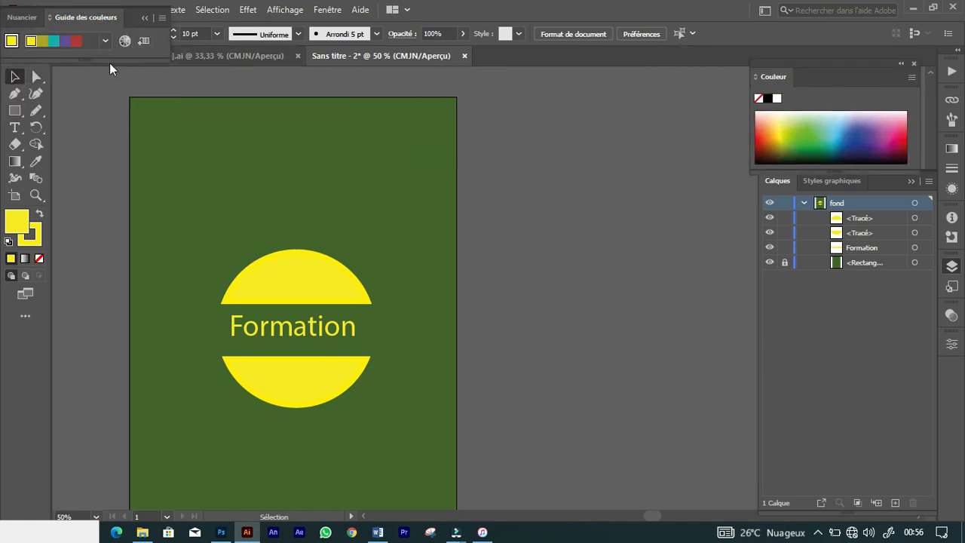
{"action": "left_click_drag", "start_coordinate": [16, 114], "coordinate": [46, 125]}
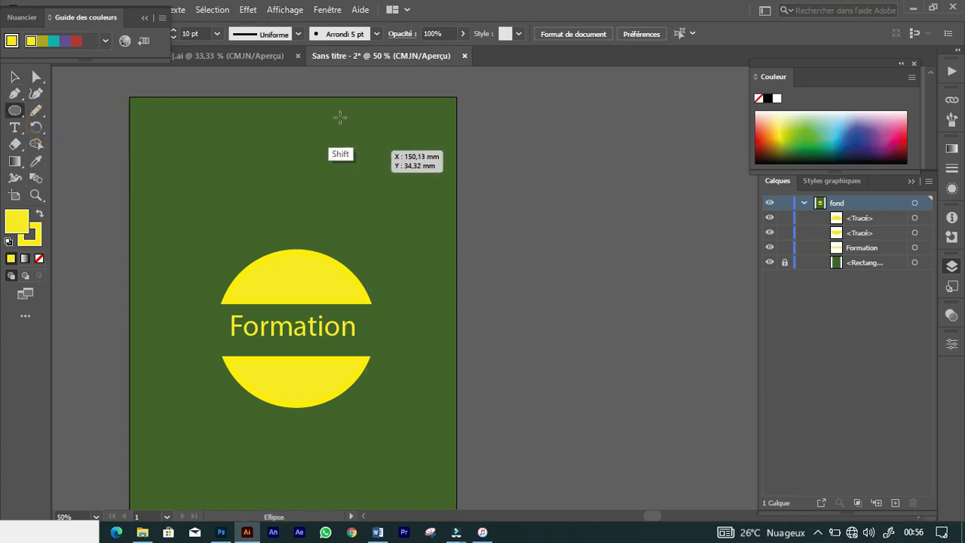
{"action": "left_click_drag", "start_coordinate": [320, 131], "coordinate": [433, 234]}
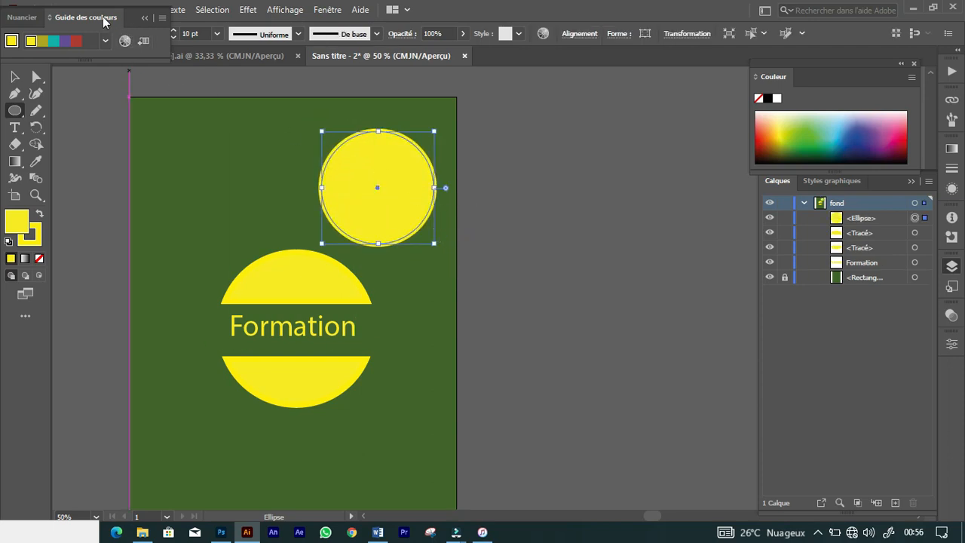
Step: Detach and close the Guide des couleurs and Nuancier panels covering the tools
{"action": "left_click_drag", "start_coordinate": [103, 22], "coordinate": [111, 114]}
{"action": "left_click", "coordinate": [216, 103]}
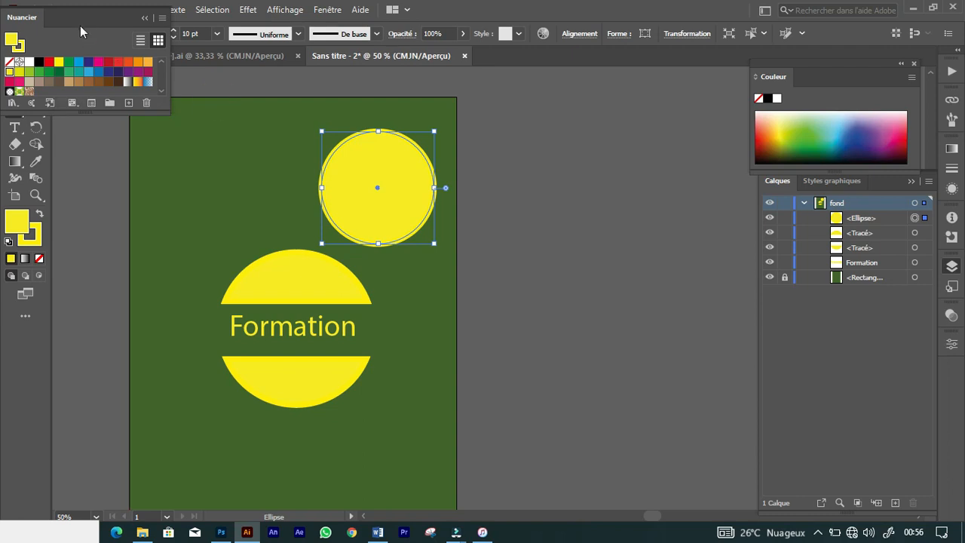
{"action": "left_click_drag", "start_coordinate": [81, 17], "coordinate": [110, 115]}
{"action": "left_click", "coordinate": [189, 103]}
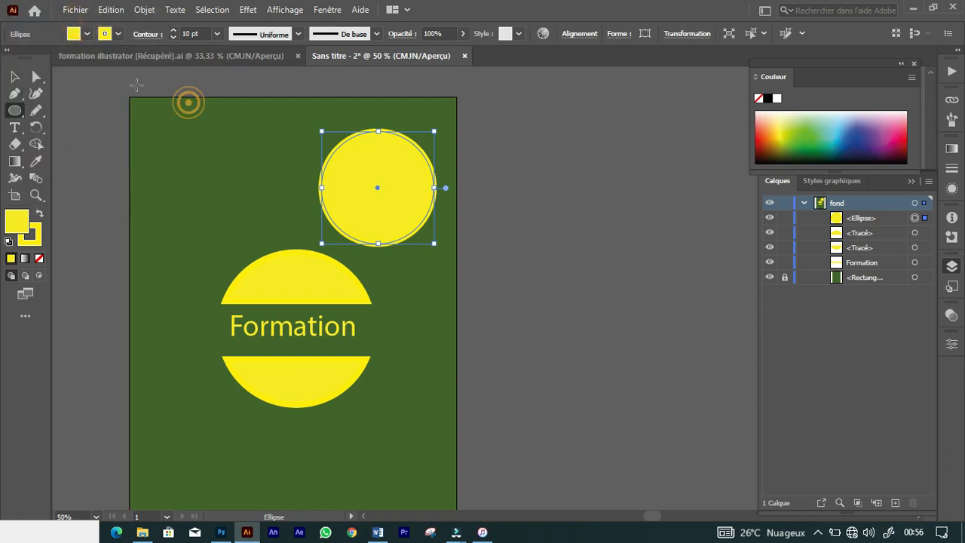
Step: Remove the new circle's stroke, move the circle to the artboard's upper left area, and deselect it
{"action": "left_click", "coordinate": [117, 37]}
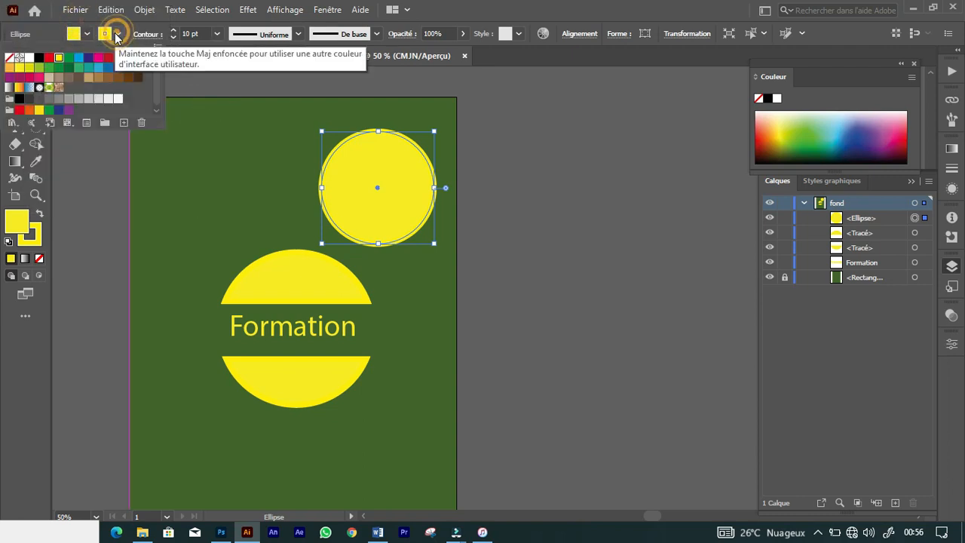
{"action": "left_click", "coordinate": [9, 58]}
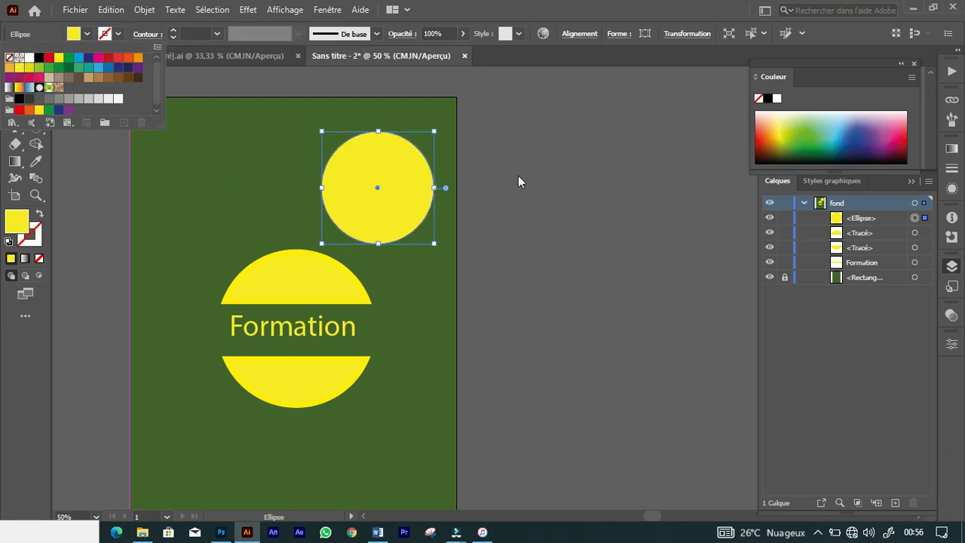
{"action": "left_click", "coordinate": [543, 163]}
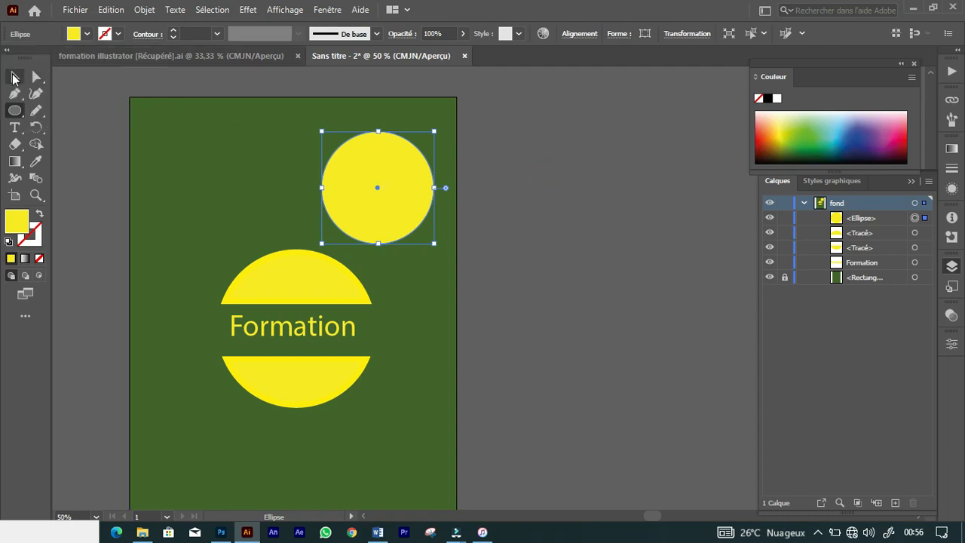
{"action": "left_click", "coordinate": [15, 77]}
{"action": "left_click_drag", "start_coordinate": [370, 190], "coordinate": [219, 175]}
{"action": "left_click", "coordinate": [548, 181]}
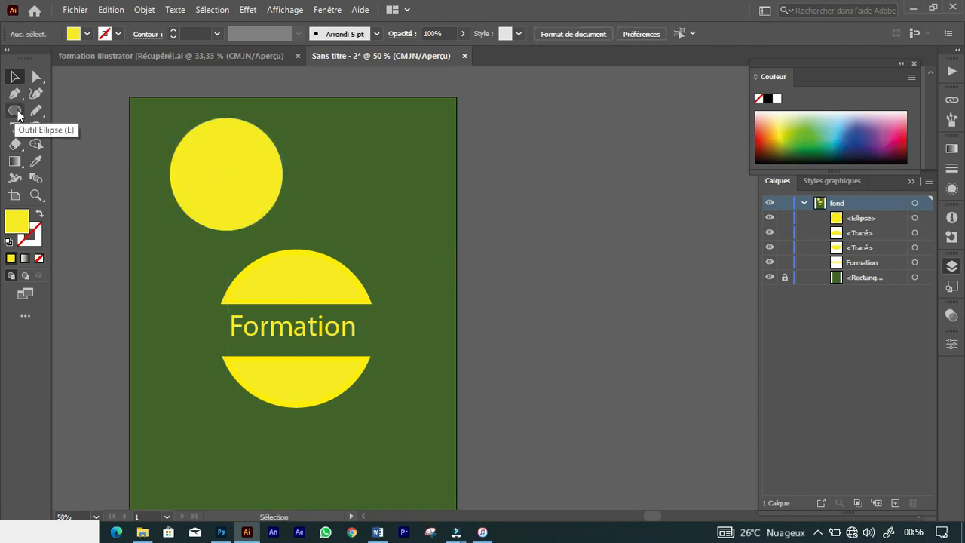
Step: Draw a smaller yellow circle overlapping the upper right side of the existing circle
{"action": "left_click_drag", "start_coordinate": [16, 115], "coordinate": [40, 114]}
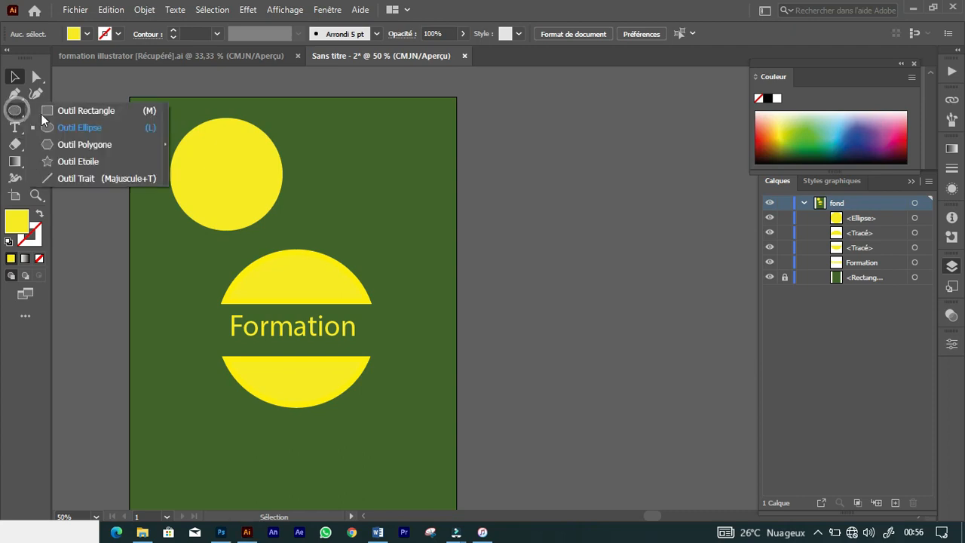
{"action": "left_click", "coordinate": [322, 124]}
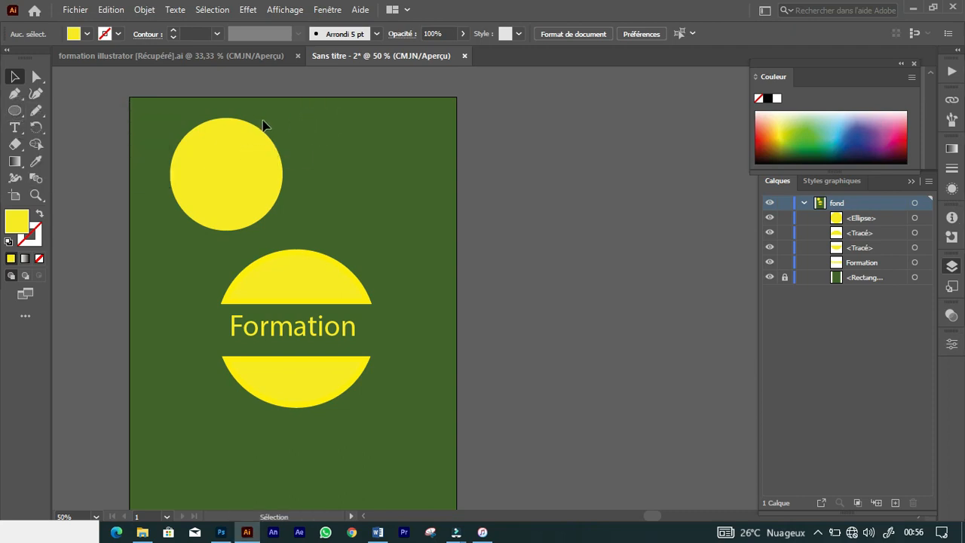
{"action": "left_click", "coordinate": [14, 110]}
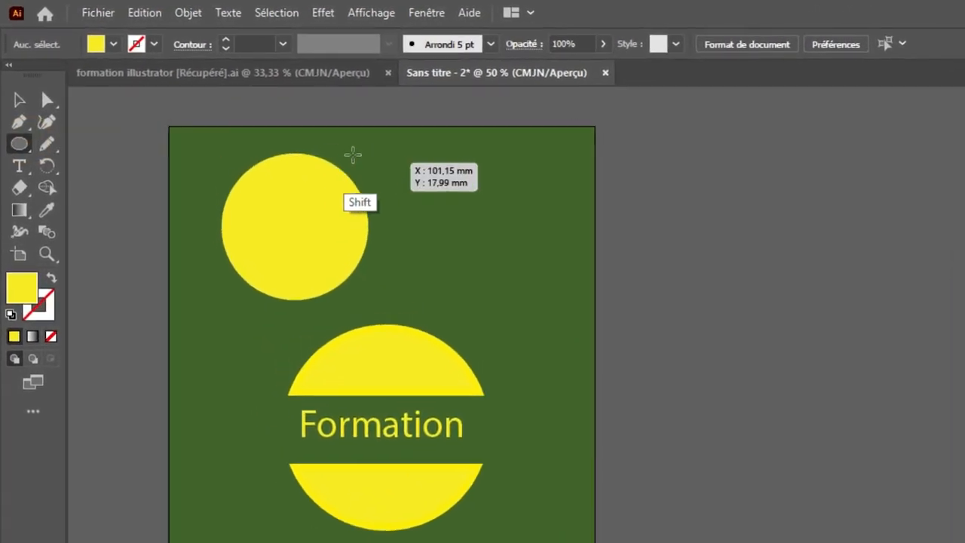
{"action": "left_click_drag", "start_coordinate": [335, 154], "coordinate": [441, 242]}
{"action": "left_click_drag", "start_coordinate": [550, 301], "coordinate": [469, 276]}
{"action": "key", "text": "v"}
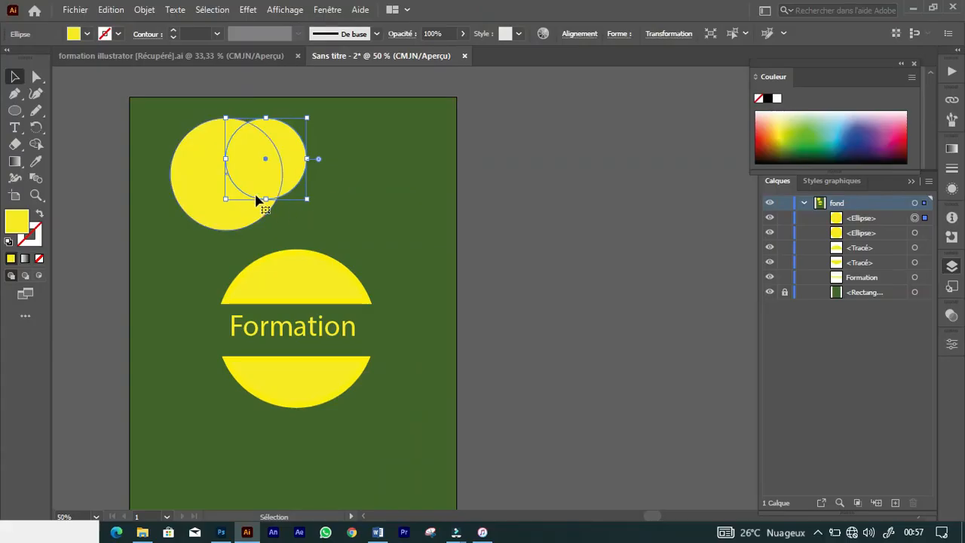
Step: Move both overlapping circles off the artboard onto the empty canvas to its right, keeping them selected
{"action": "left_click", "coordinate": [211, 195], "text": "shift"}
{"action": "left_click_drag", "start_coordinate": [212, 195], "coordinate": [524, 221]}
{"action": "left_click_drag", "start_coordinate": [597, 217], "coordinate": [508, 164]}
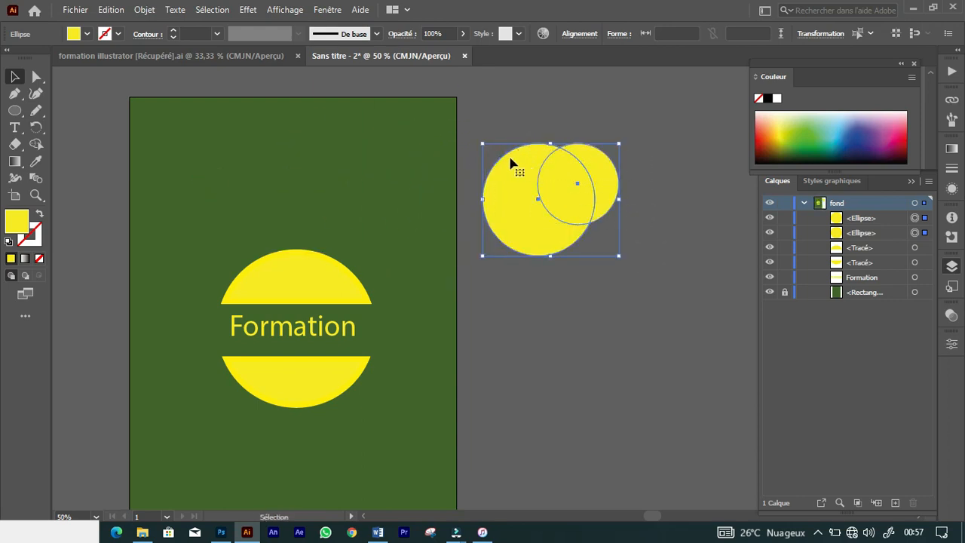
Step: Merge the two overlapping circles with the Shape Builder, and move the merged shape back onto the artboard above "Formation"
{"action": "left_click", "coordinate": [36, 145]}
{"action": "mouse_move", "coordinate": [605, 169]}
{"action": "left_mouse_down"}
{"action": "mouse_move", "coordinate": [513, 181]}
{"action": "mouse_move", "coordinate": [599, 198]}
{"action": "mouse_move", "coordinate": [597, 224]}
{"action": "left_mouse_up"}
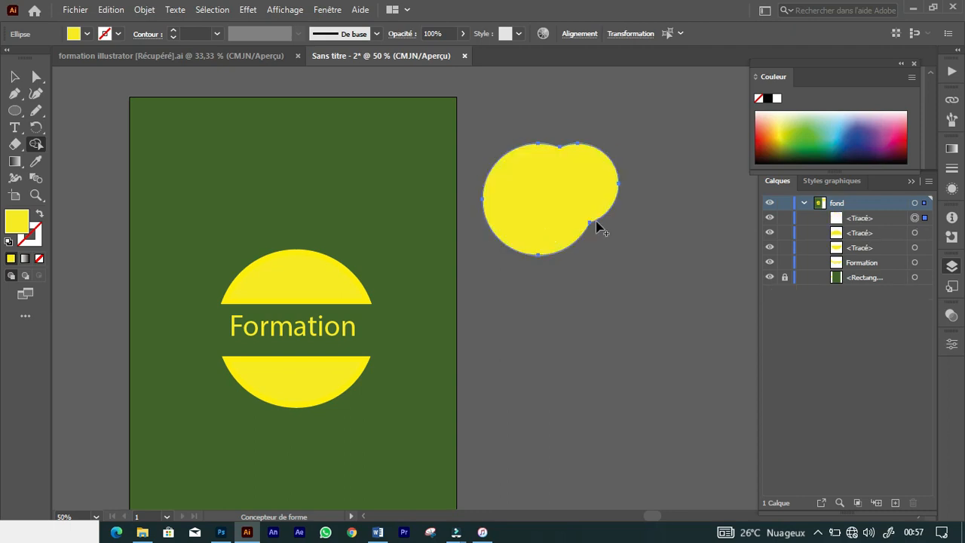
{"action": "key", "text": "v"}
{"action": "left_click_drag", "start_coordinate": [556, 201], "coordinate": [334, 187]}
{"action": "left_click", "coordinate": [640, 177]}
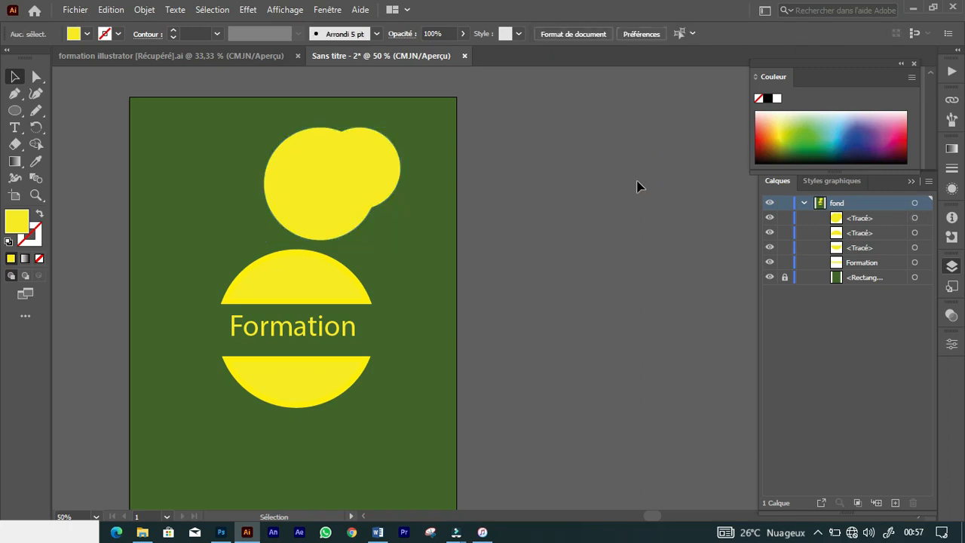
Step: Draw two yellow circles to the right of the artboard, a larger one and, beneath it, one about 64 mm wide
{"action": "left_click", "coordinate": [15, 111]}
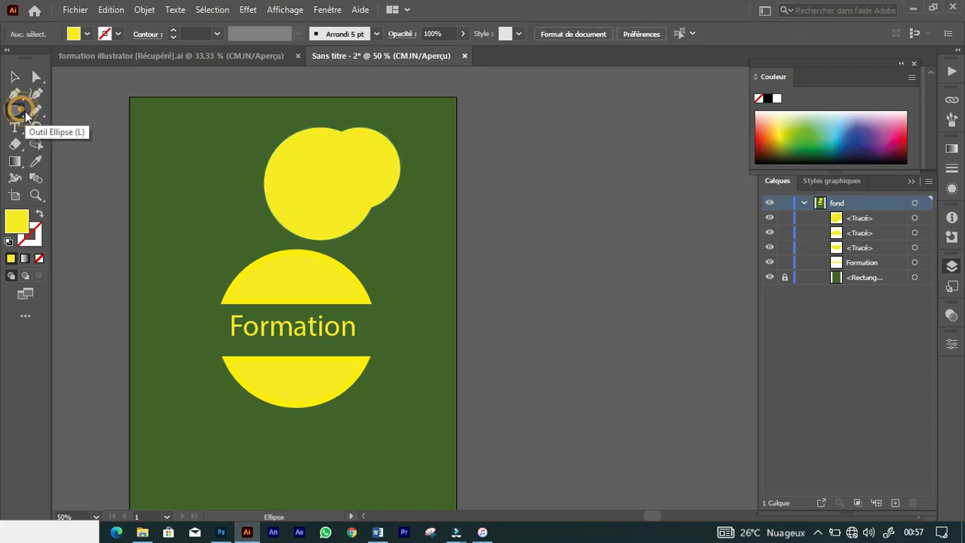
{"action": "left_click_drag", "start_coordinate": [520, 173], "coordinate": [632, 284]}
{"action": "left_click_drag", "start_coordinate": [533, 315], "coordinate": [632, 414]}
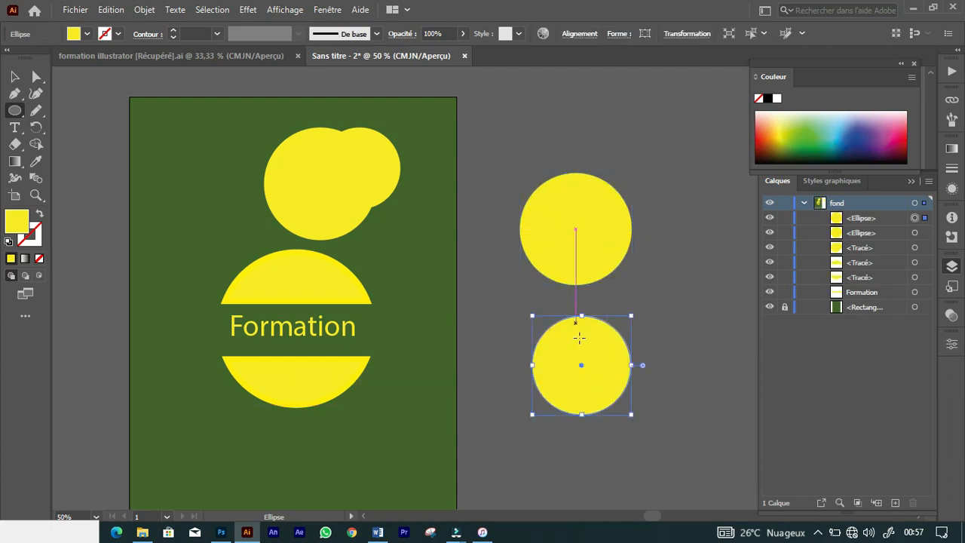
Step: Move the smaller circle up to overlap the larger circle's right side, and select both circles
{"action": "left_click", "coordinate": [590, 357]}
{"action": "type", "text": "v"}
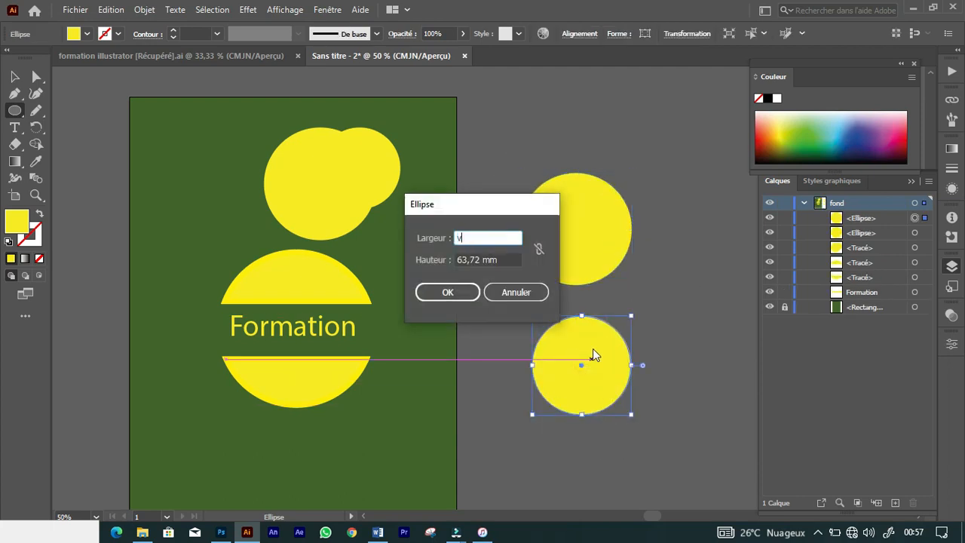
{"action": "left_click", "coordinate": [520, 297]}
{"action": "key", "text": "v"}
{"action": "left_click_drag", "start_coordinate": [580, 353], "coordinate": [676, 270]}
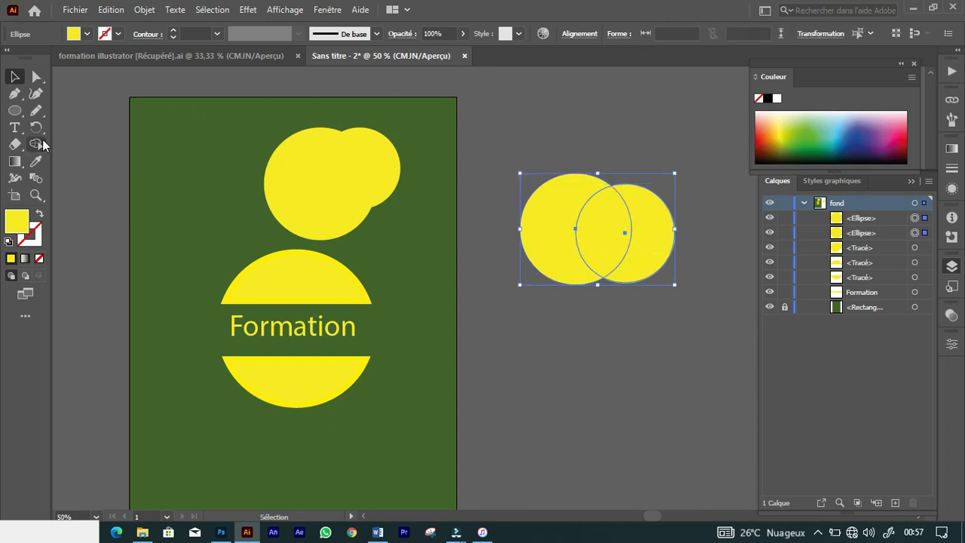
Step: Cut the smaller circle and its overlap away from the larger circle with the Shape Builder to leave a crescent
{"action": "left_click", "coordinate": [38, 145]}
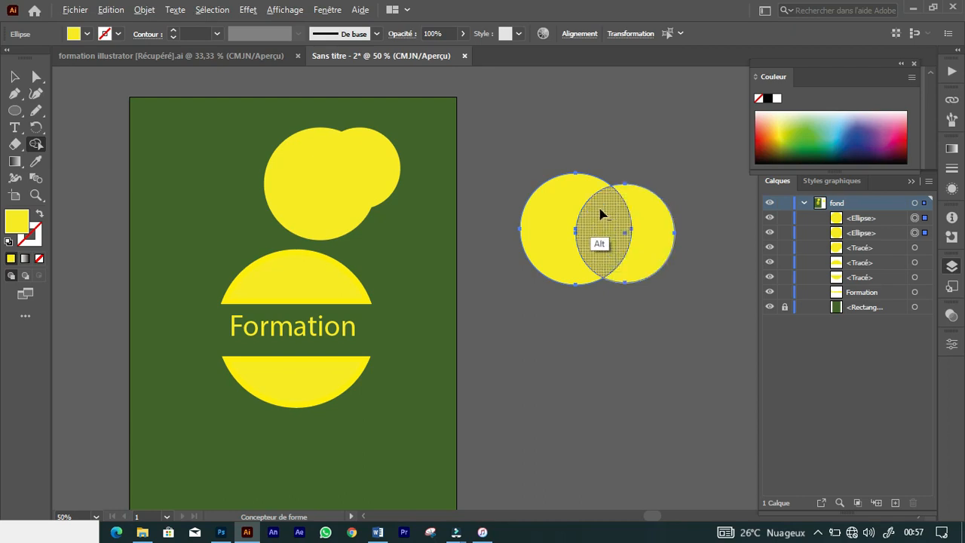
{"action": "left_click_drag", "start_coordinate": [595, 209], "coordinate": [693, 267]}
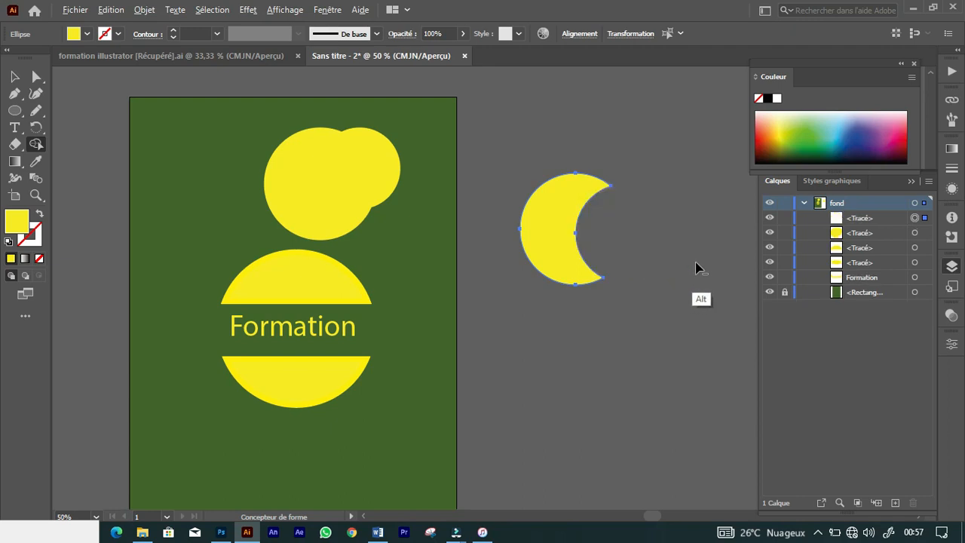
{"action": "key", "text": "v"}
{"action": "left_click", "coordinate": [674, 257]}
Step: Move the crescent onto the artboard's upper right corner, scale it down, and shift the merged circle shape to the upper left
{"action": "left_click_drag", "start_coordinate": [551, 255], "coordinate": [405, 300]}
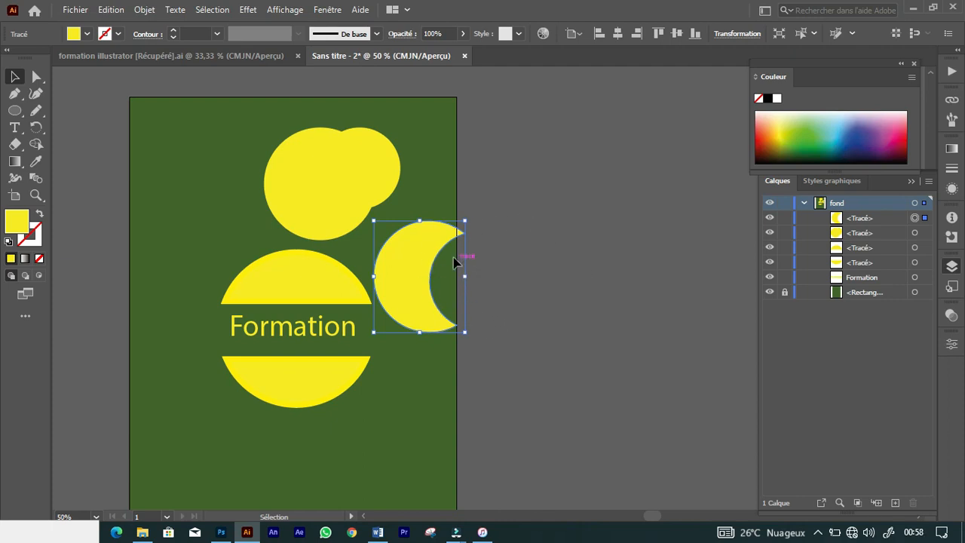
{"action": "left_click", "coordinate": [496, 274]}
{"action": "left_click_drag", "start_coordinate": [428, 238], "coordinate": [513, 135]}
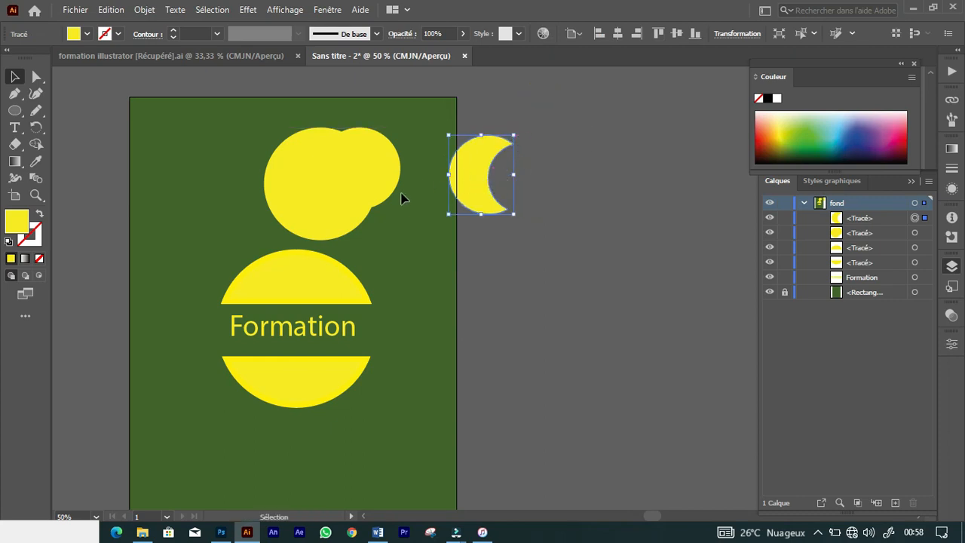
{"action": "left_click_drag", "start_coordinate": [340, 196], "coordinate": [247, 188]}
{"action": "left_click_drag", "start_coordinate": [483, 182], "coordinate": [393, 182]}
{"action": "left_click", "coordinate": [511, 218]}
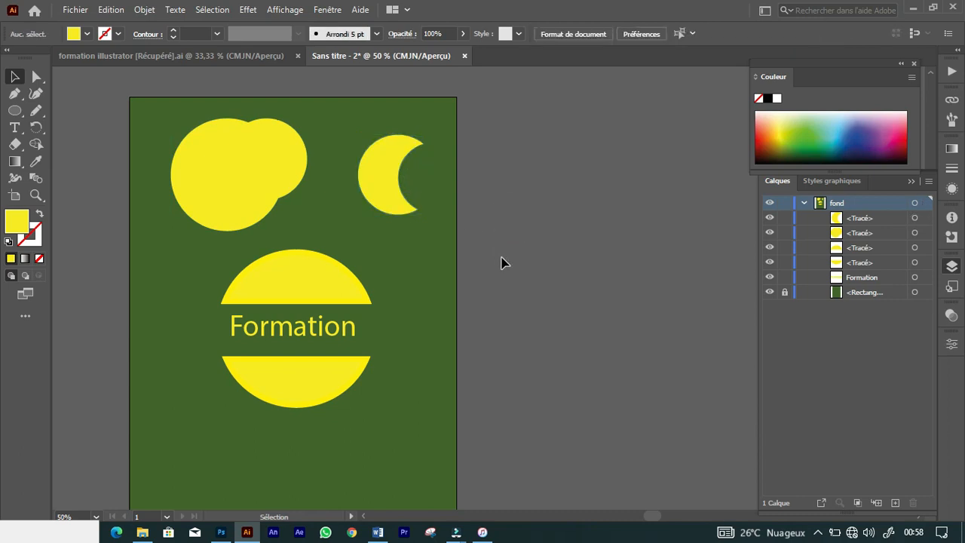
Step: Delete all the yellow artwork from the artboard and add the text "Design" in Roboto Black at about 159 pt
{"action": "left_click_drag", "start_coordinate": [153, 126], "coordinate": [508, 400]}
{"action": "key", "text": "Delete"}
{"action": "key", "text": "t"}
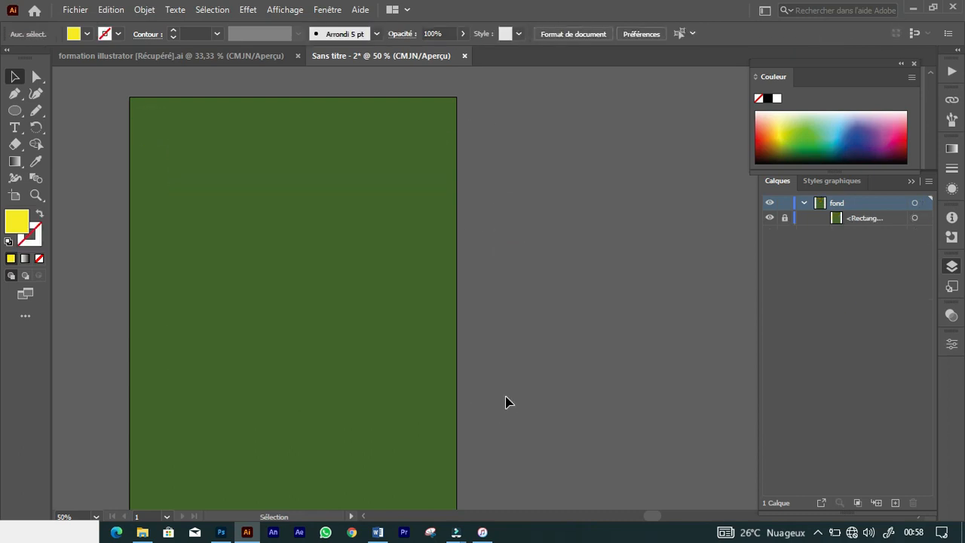
{"action": "left_click", "coordinate": [173, 238]}
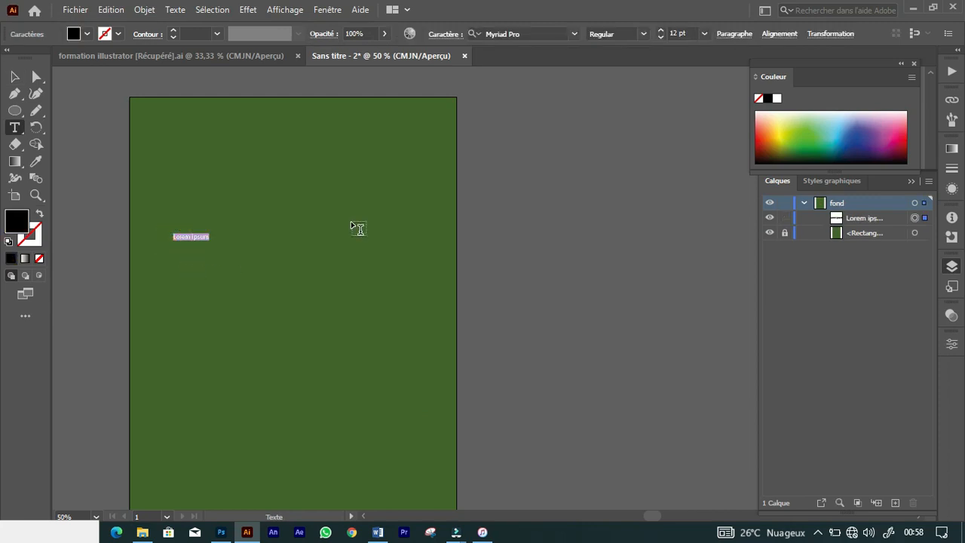
{"action": "type", "text": "Design"}
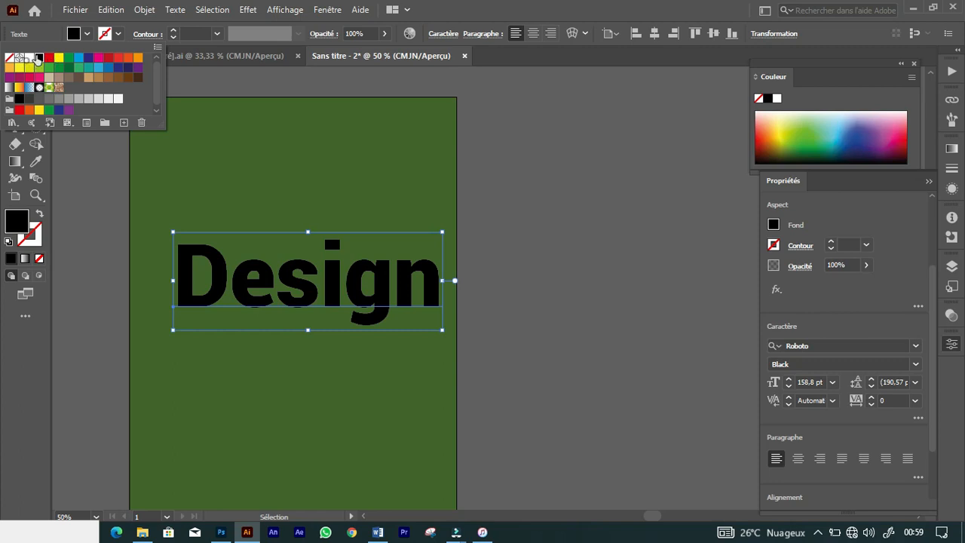
Step: Fill the "Design" text with white, scale it down to about 120 pt, and move it slightly lower on the artboard
{"action": "left_click", "coordinate": [28, 58]}
{"action": "left_click_drag", "start_coordinate": [442, 233], "coordinate": [377, 256]}
{"action": "left_click_drag", "start_coordinate": [332, 305], "coordinate": [341, 323]}
{"action": "left_click", "coordinate": [555, 275]}
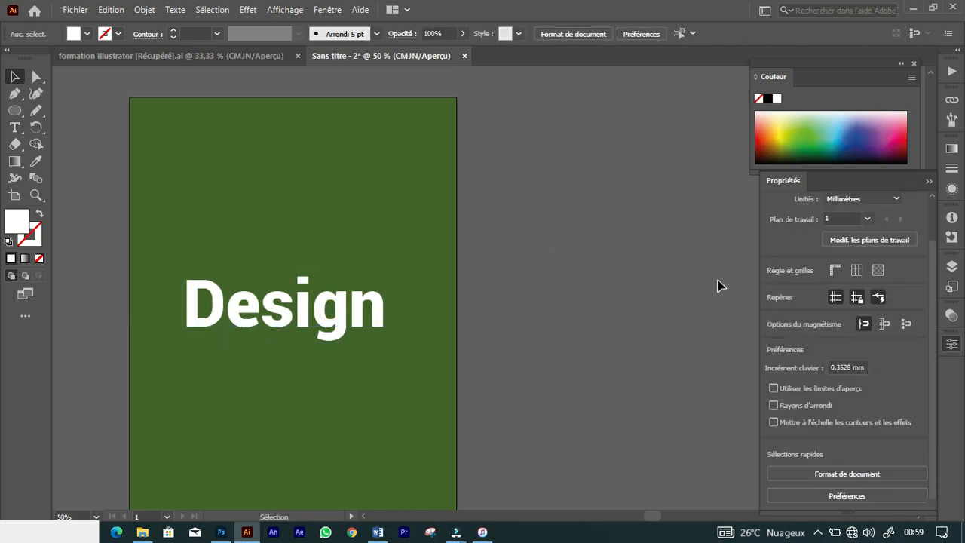
Step: Convert the "Design" text to outlines (Vectoriser) and deselect it
{"action": "key", "text": "ctrl+plus"}
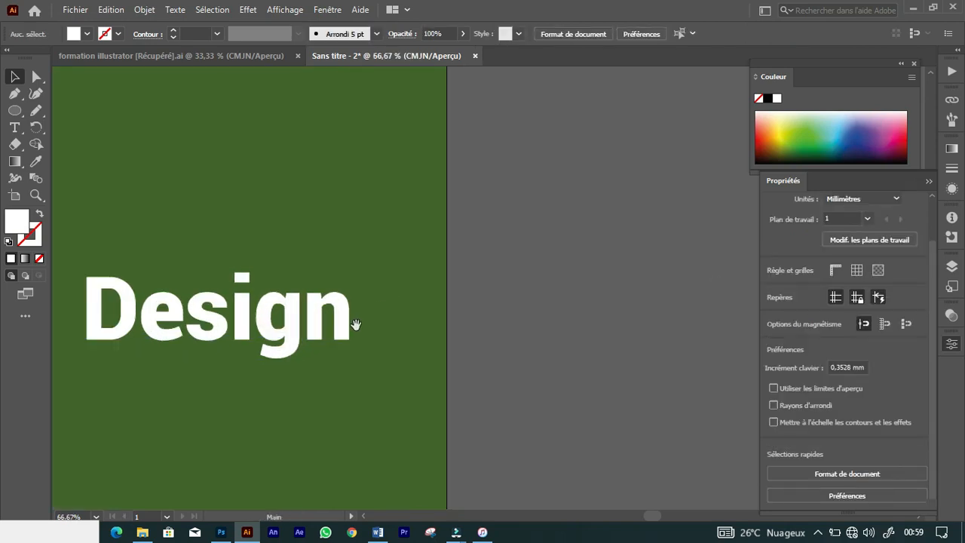
{"action": "left_click_drag", "start_coordinate": [358, 326], "coordinate": [571, 276]}
{"action": "key", "text": "ctrl+plus"}
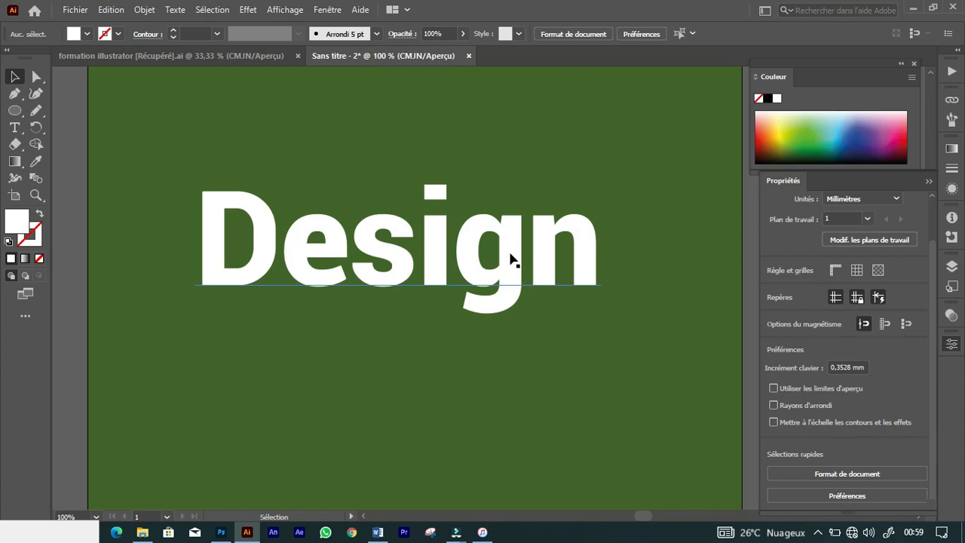
{"action": "left_click", "coordinate": [296, 250]}
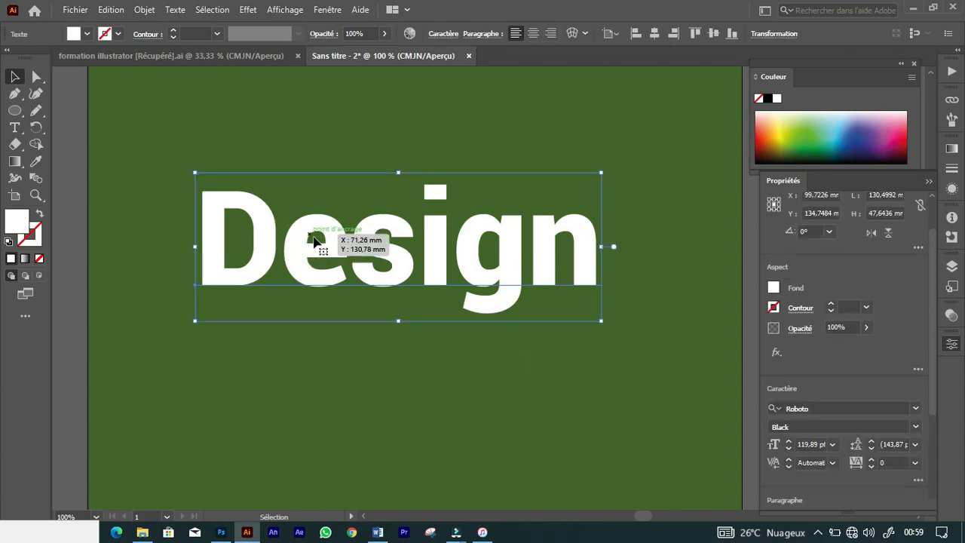
{"action": "right_click", "coordinate": [329, 238]}
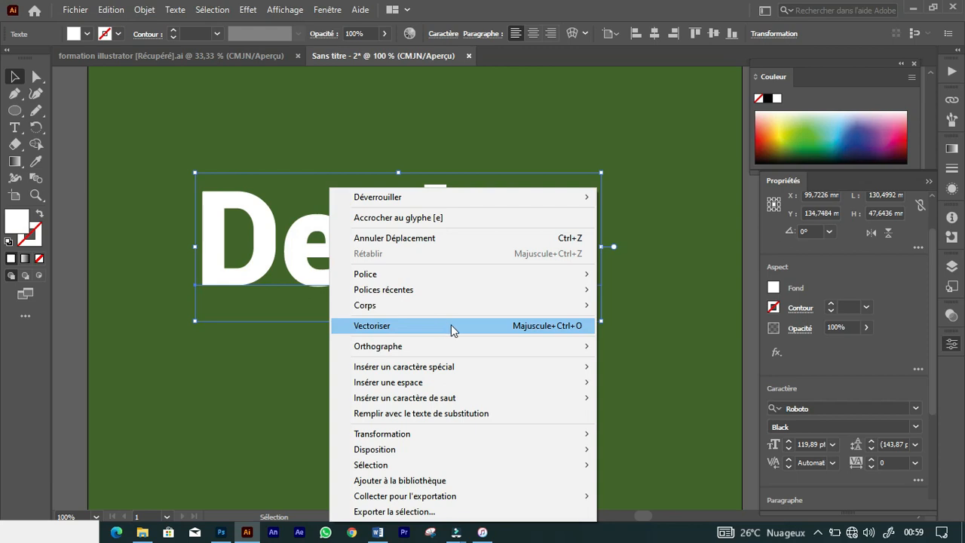
{"action": "left_click", "coordinate": [524, 325]}
{"action": "left_click", "coordinate": [561, 324]}
{"action": "left_click", "coordinate": [362, 144]}
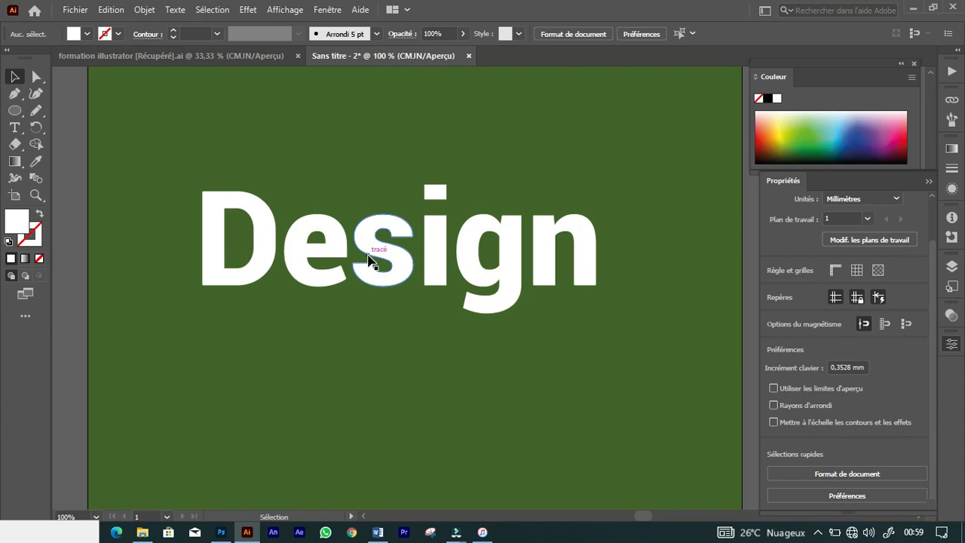
Step: Draw a wide white ellipse about 157 mm by 38 mm and place it over the lower part of the "Design" lettering
{"action": "key", "text": "a"}
{"action": "key", "text": "v"}
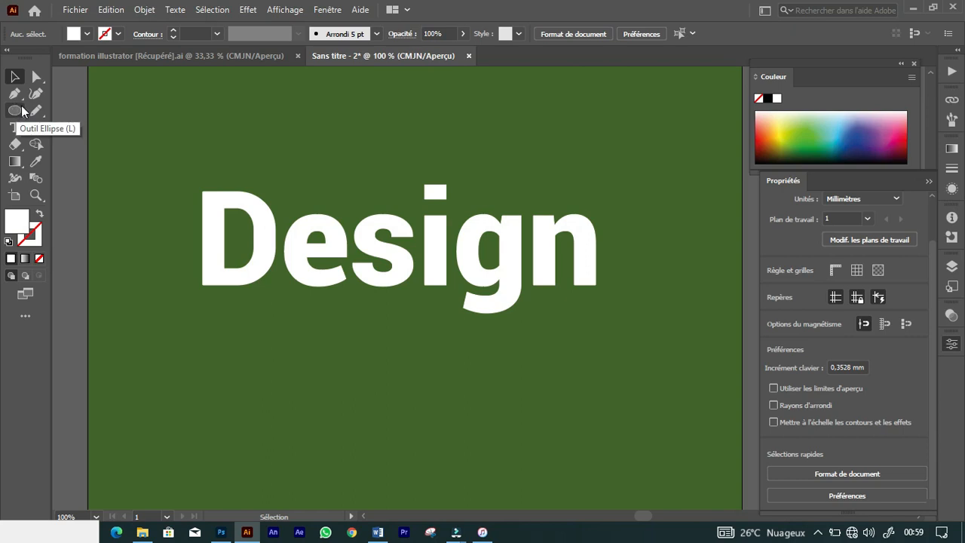
{"action": "key", "text": "p"}
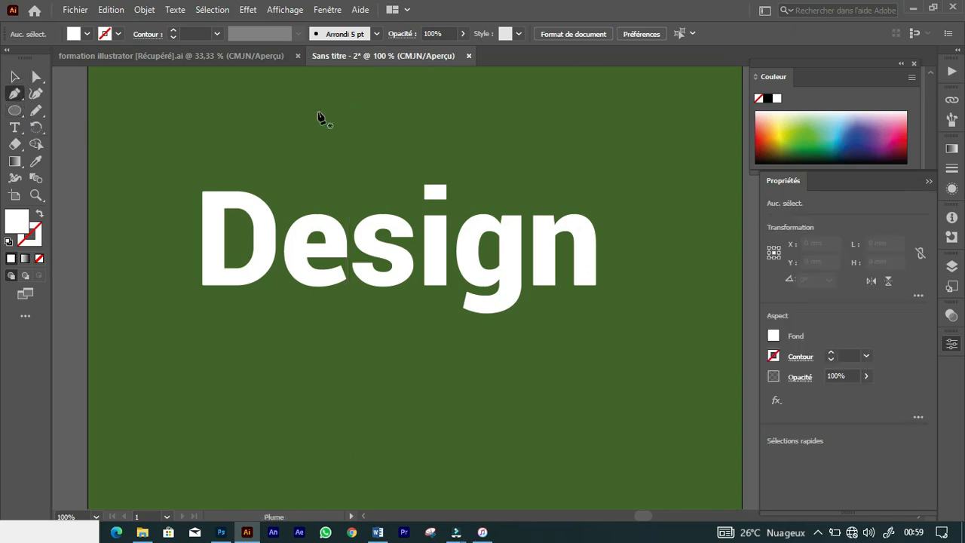
{"action": "left_click", "coordinate": [15, 112]}
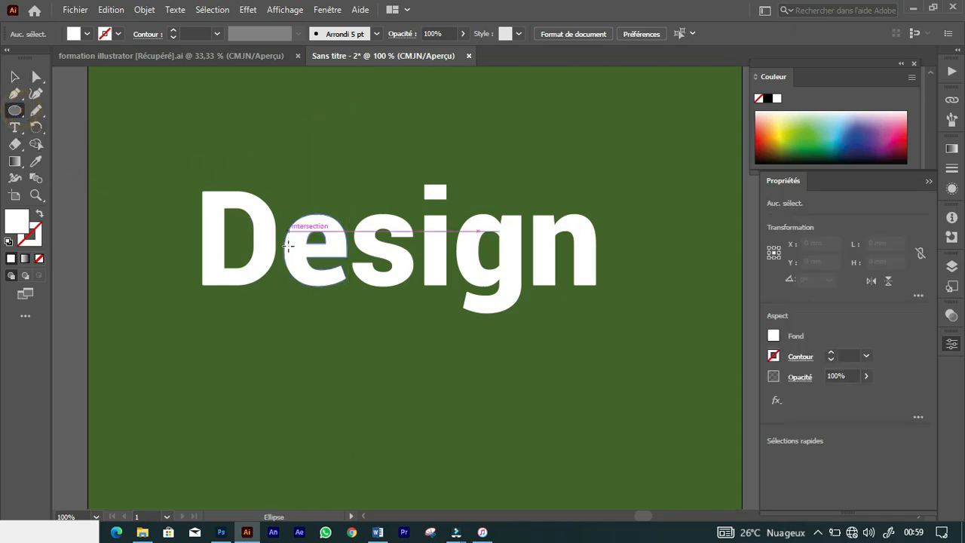
{"action": "left_click_drag", "start_coordinate": [171, 267], "coordinate": [642, 370]}
{"action": "key", "text": "v"}
{"action": "left_click_drag", "start_coordinate": [487, 325], "coordinate": [457, 312]}
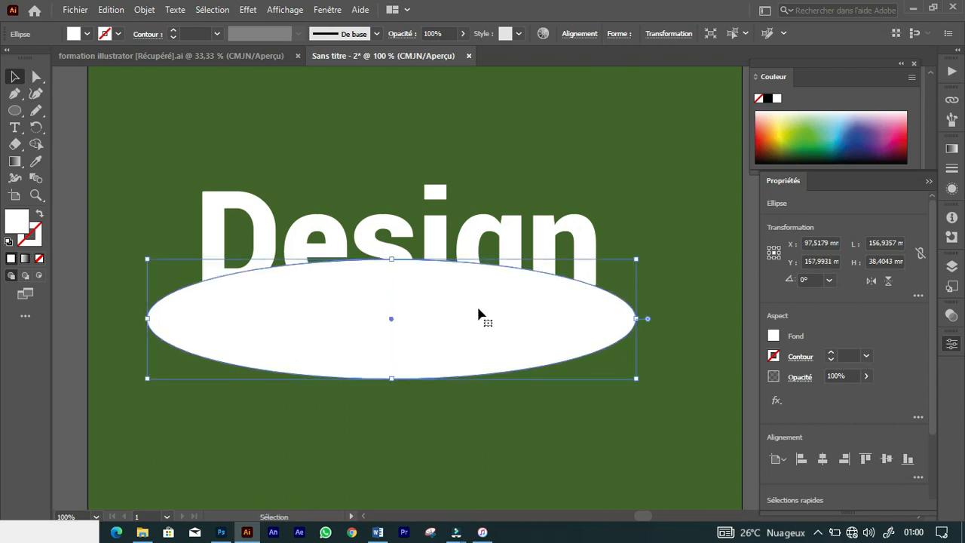
Step: Select the lettering and the ellipse, and remove the ellipse area outside the letters with the Shape Builder
{"action": "left_click", "coordinate": [588, 226]}
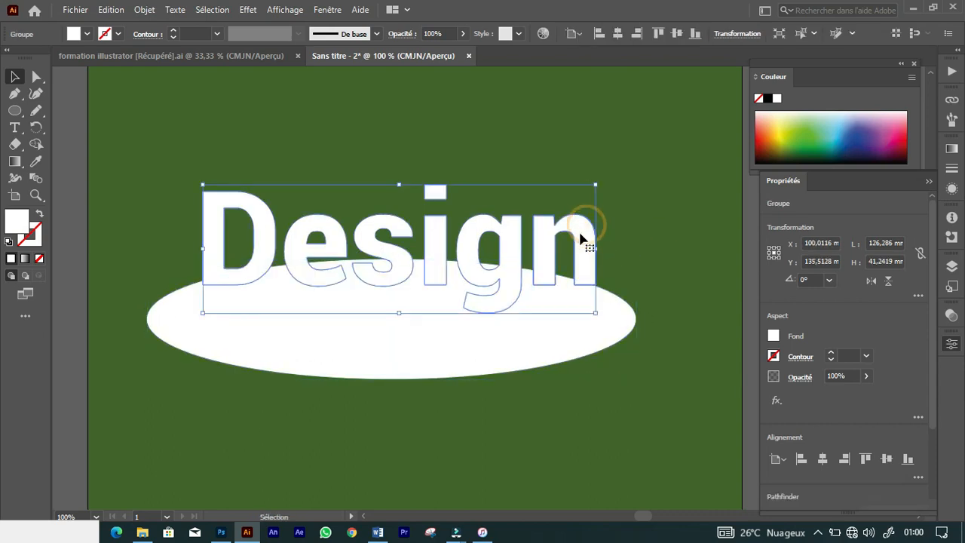
{"action": "left_click", "coordinate": [484, 343], "text": "shift"}
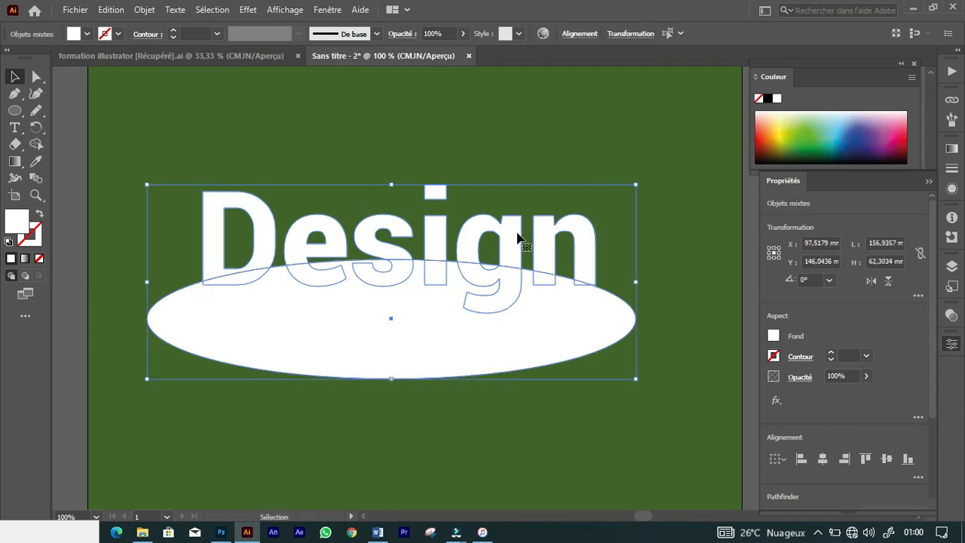
{"action": "left_click", "coordinate": [36, 145]}
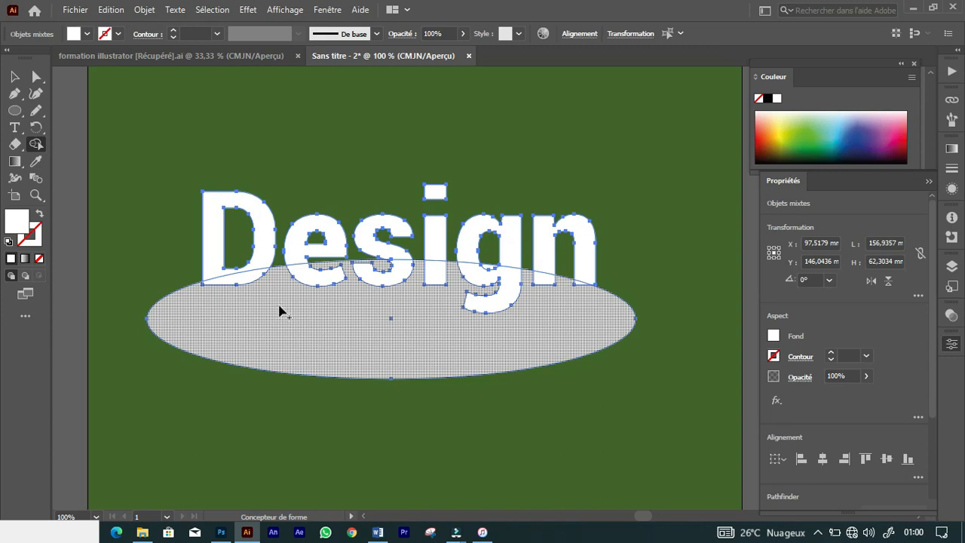
{"action": "key", "text": "alt"}
{"action": "left_click", "coordinate": [279, 289], "text": "alt"}
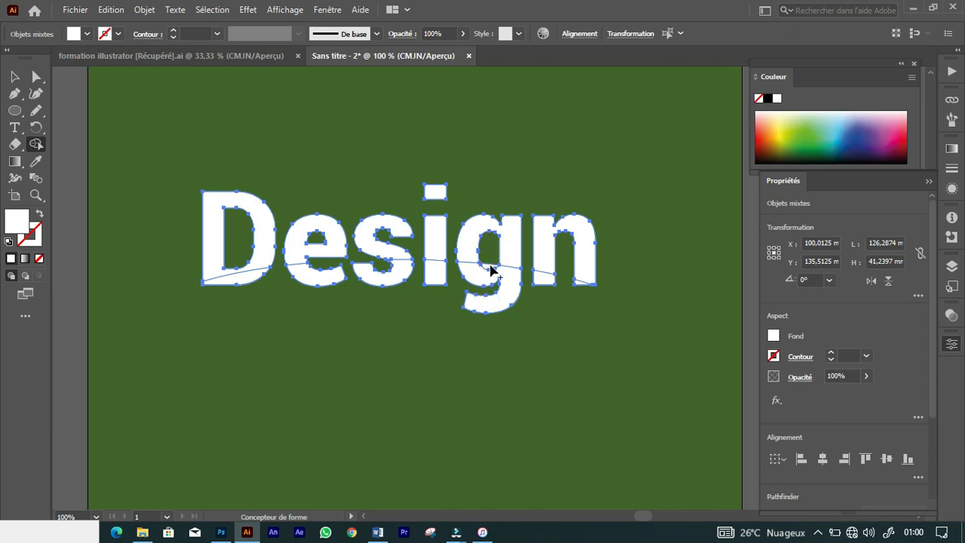
Step: Remove the leftover ellipse fragment inside the counter of the letter "g" with the Shape Builder
{"action": "key", "text": "ctrl+plus"}
{"action": "key", "text": "ctrl+plus"}
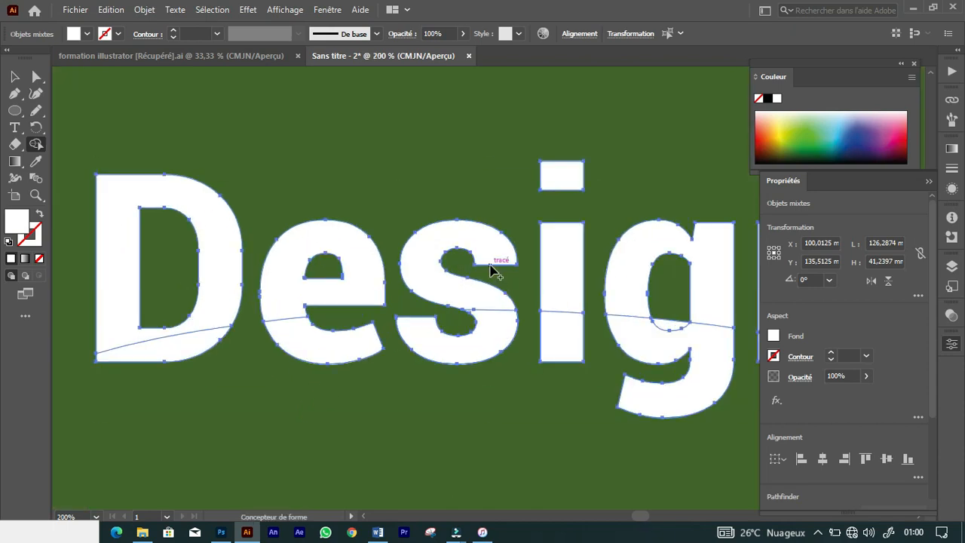
{"action": "left_click_drag", "start_coordinate": [557, 282], "coordinate": [380, 273]}
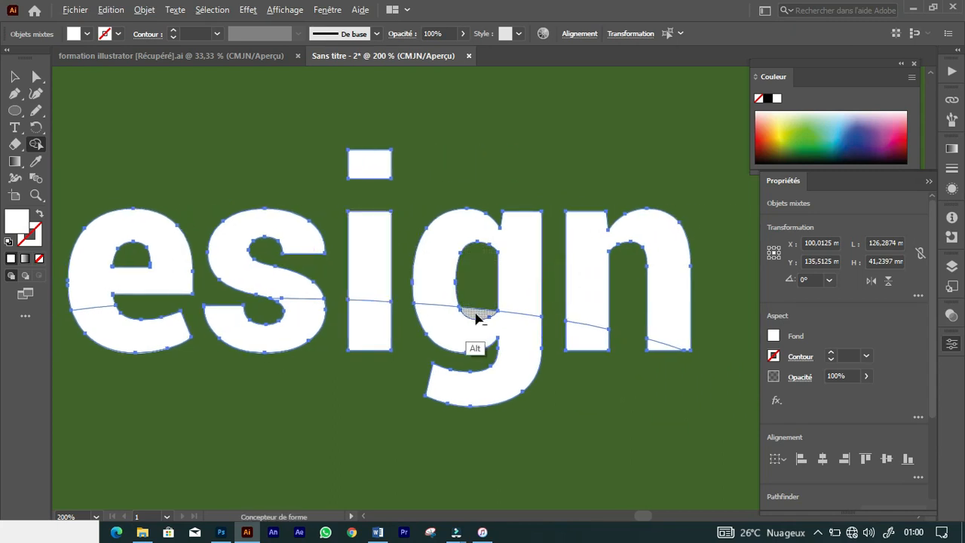
{"action": "left_click", "coordinate": [474, 312], "text": "alt"}
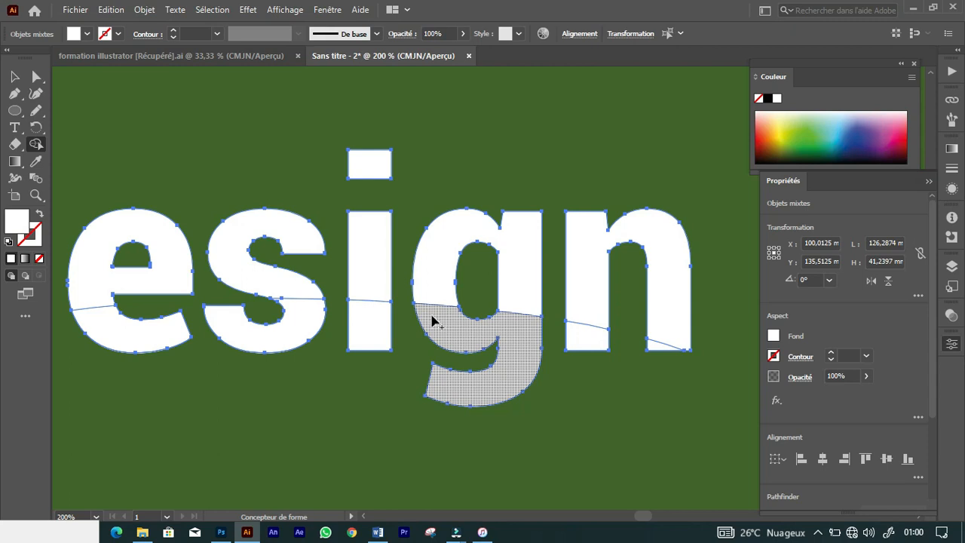
{"action": "left_click", "coordinate": [367, 311]}
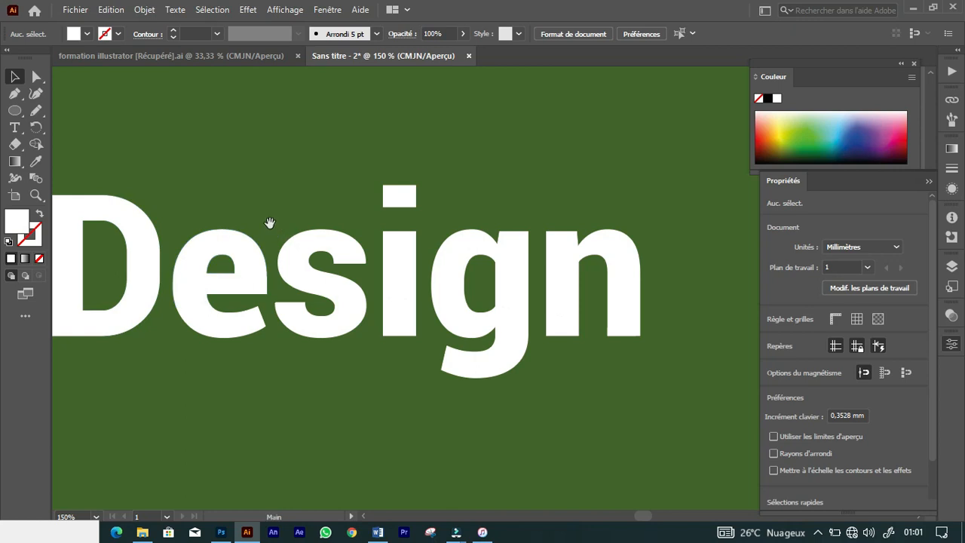
Step: Fill the cut lower piece of the letter "D" with yellow from the colour spectrum and deselect it
{"action": "left_click_drag", "start_coordinate": [269, 221], "coordinate": [348, 208]}
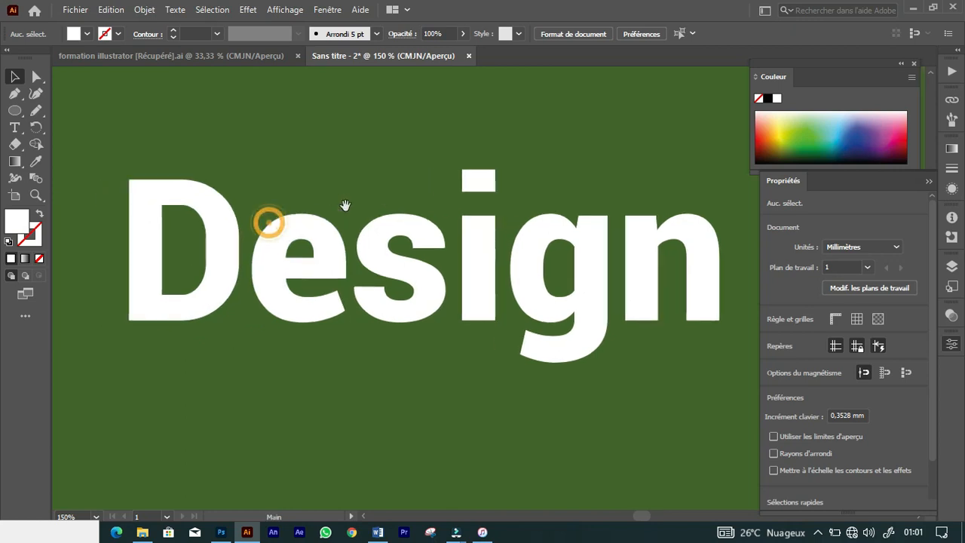
{"action": "left_click", "coordinate": [194, 309]}
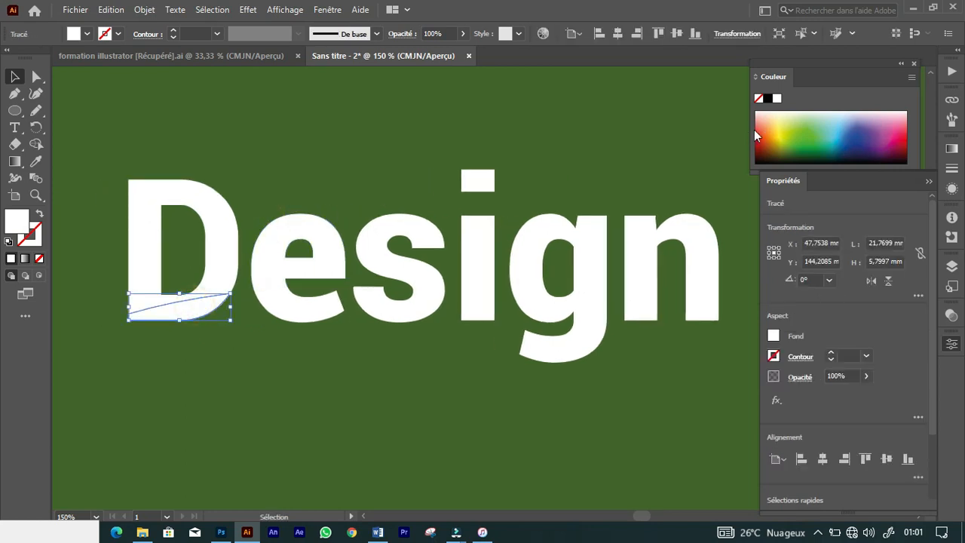
{"action": "left_click", "coordinate": [768, 126]}
{"action": "left_click", "coordinate": [762, 127]}
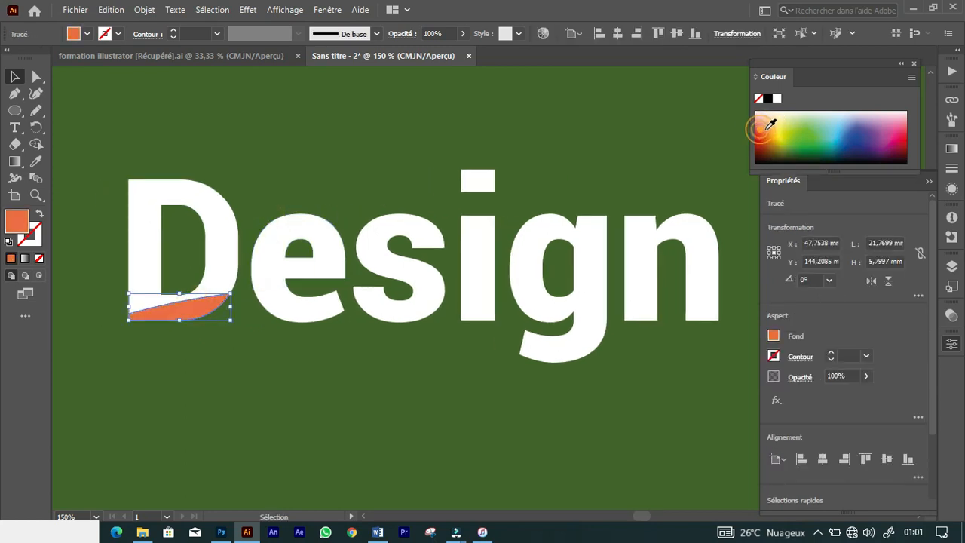
{"action": "left_click", "coordinate": [783, 126]}
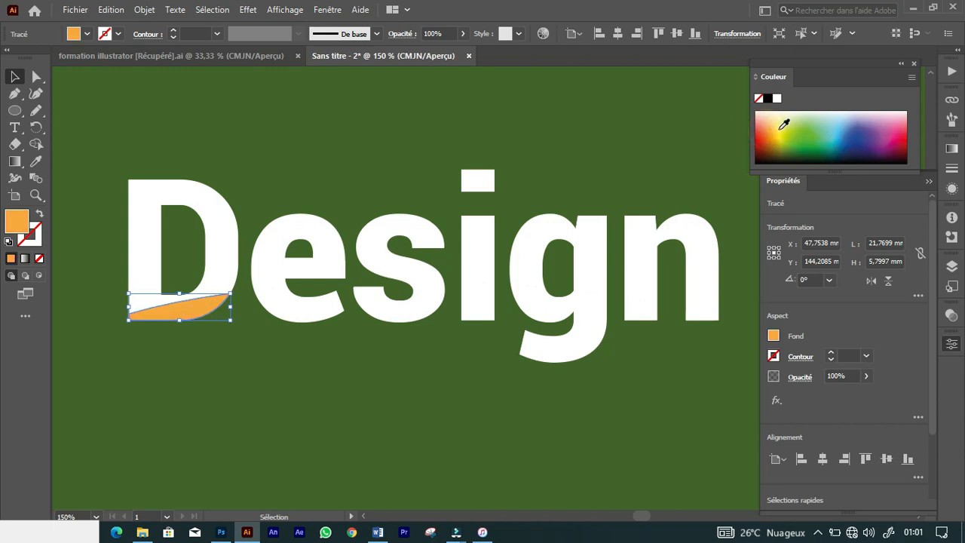
{"action": "left_click", "coordinate": [786, 127]}
{"action": "left_click", "coordinate": [368, 146]}
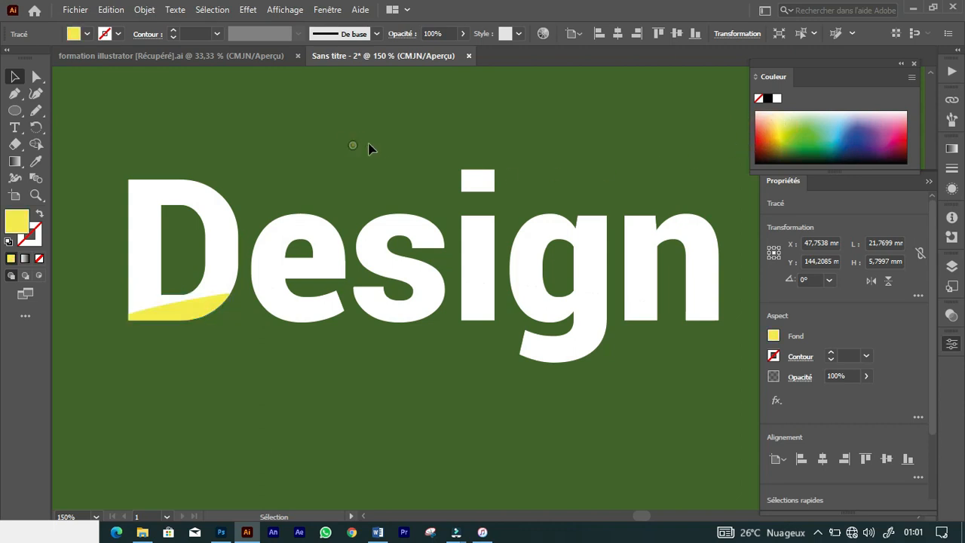
Step: Select the cut lower pieces of "e", "s", "i", "g" and "n", sample the D piece's yellow onto them with the Eyedropper, and deselect
{"action": "left_click", "coordinate": [311, 313]}
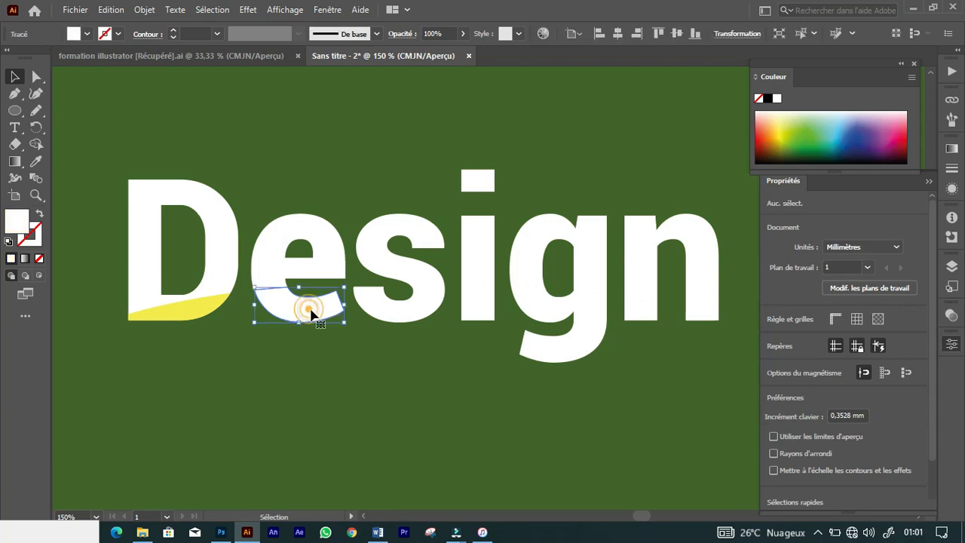
{"action": "left_click", "coordinate": [420, 308], "text": "shift"}
{"action": "left_click", "coordinate": [474, 300], "text": "shift"}
{"action": "left_click", "coordinate": [532, 300], "text": "shift"}
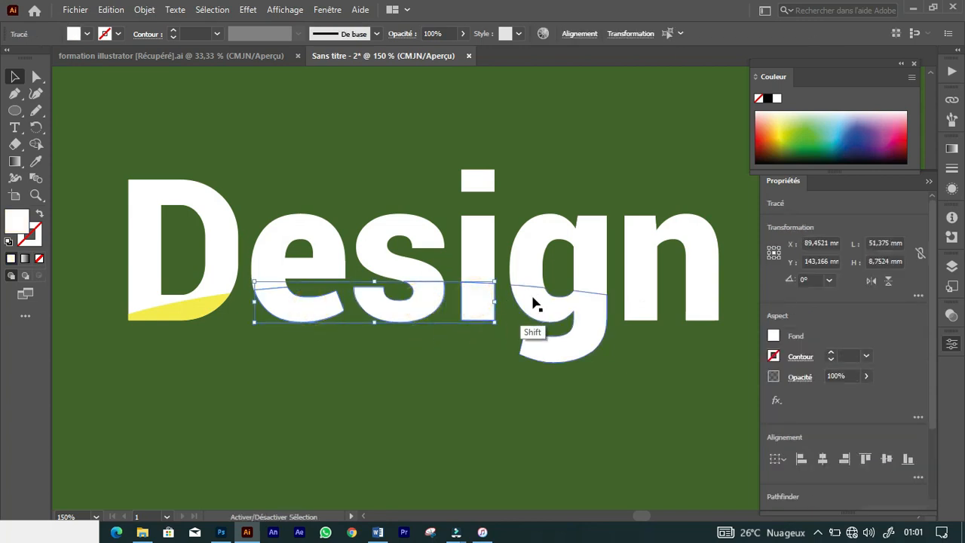
{"action": "left_click", "coordinate": [640, 298], "text": "shift"}
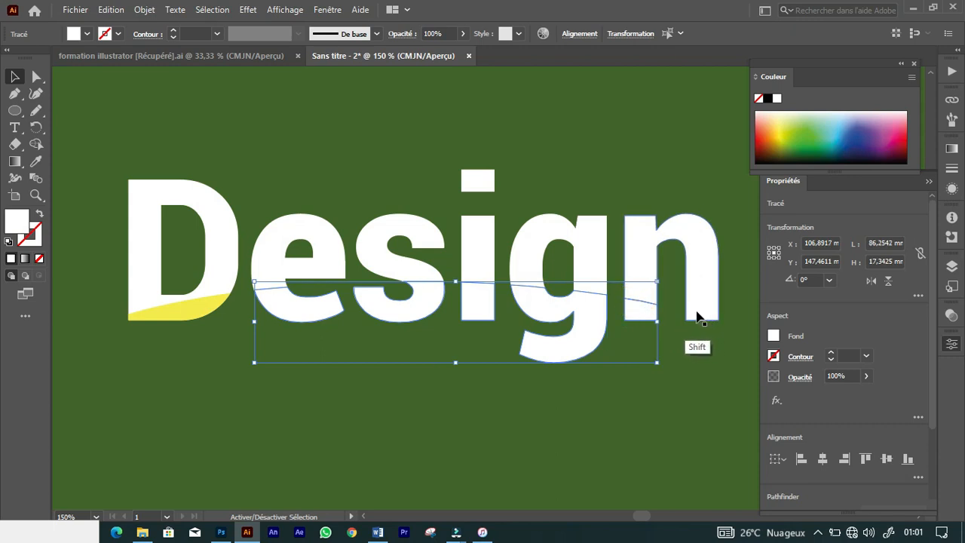
{"action": "left_click", "coordinate": [693, 317], "text": "shift"}
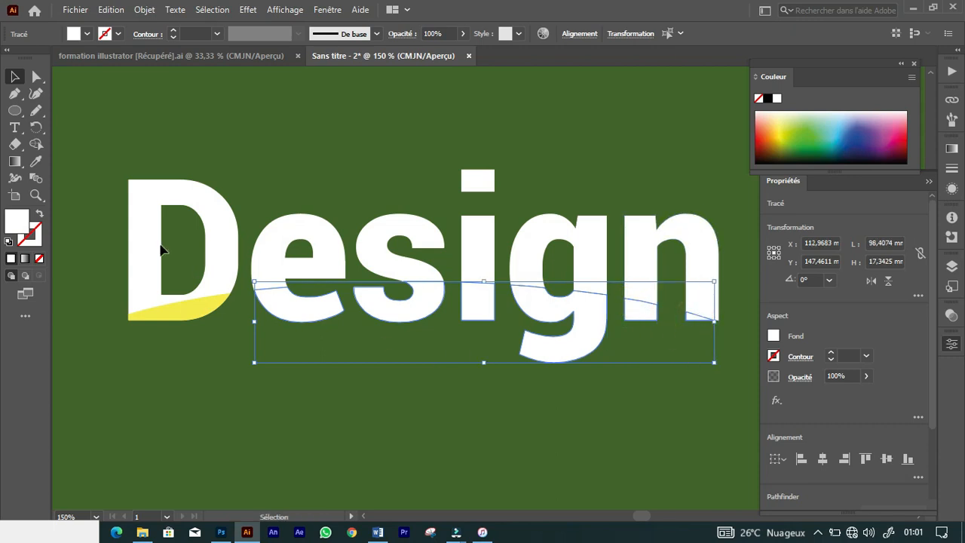
{"action": "left_click", "coordinate": [36, 161]}
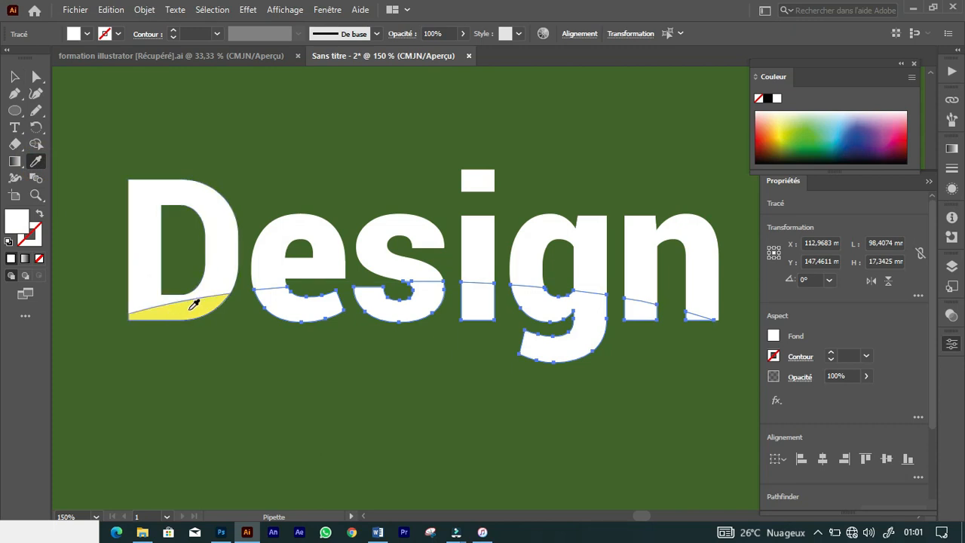
{"action": "left_click", "coordinate": [194, 304]}
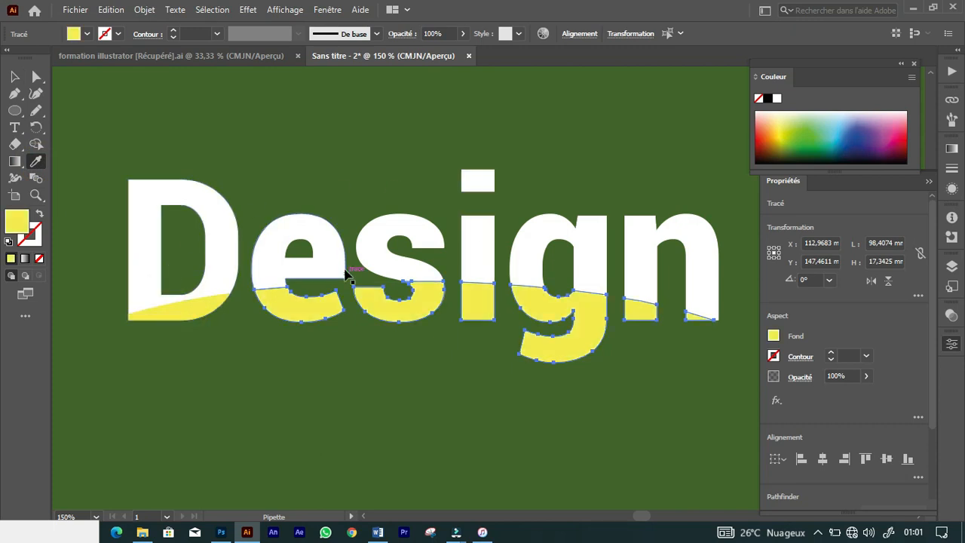
{"action": "key", "text": "v"}
{"action": "left_click", "coordinate": [319, 145]}
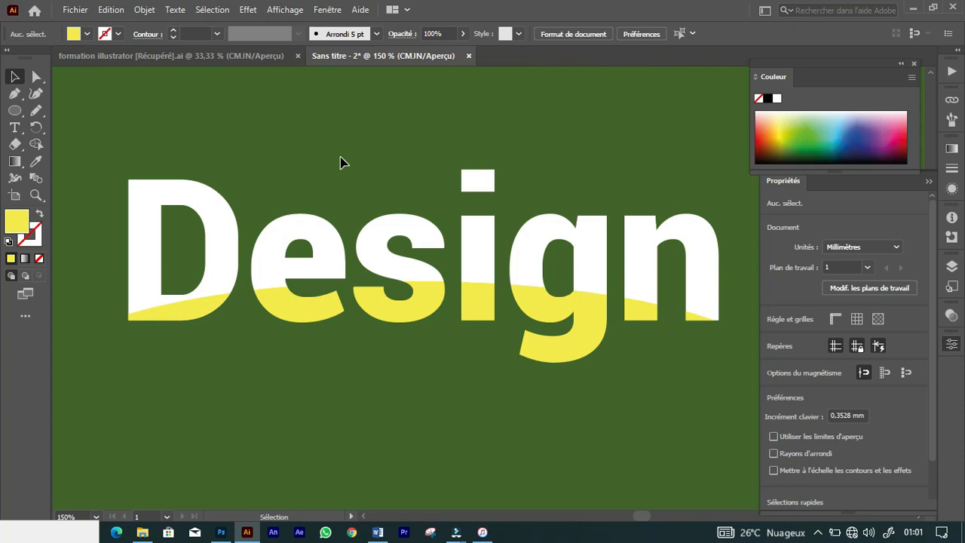
Step: Draw a yellow circle about 86 mm in diameter on the green poster below the "Design" lettering
{"action": "key", "text": "ctrl+0"}
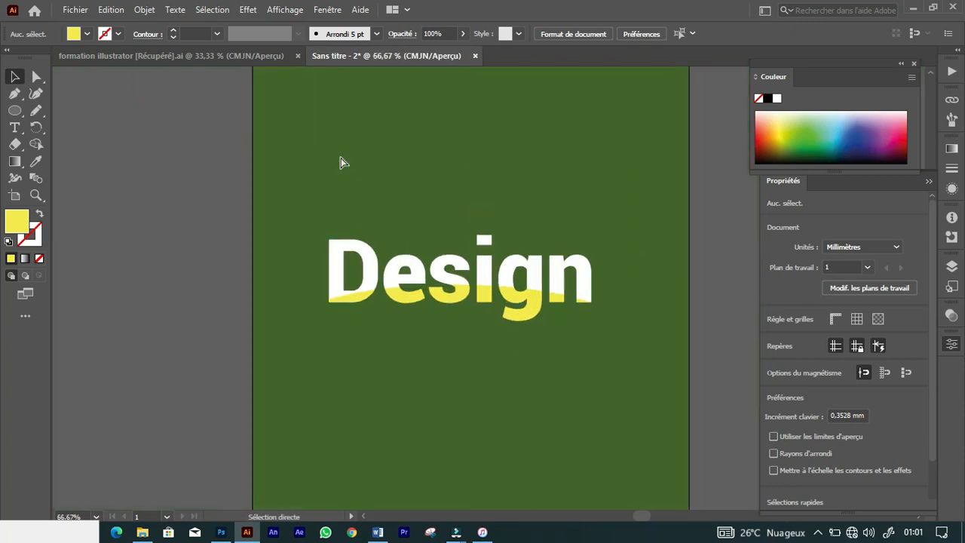
{"action": "key", "text": "ctrl+1"}
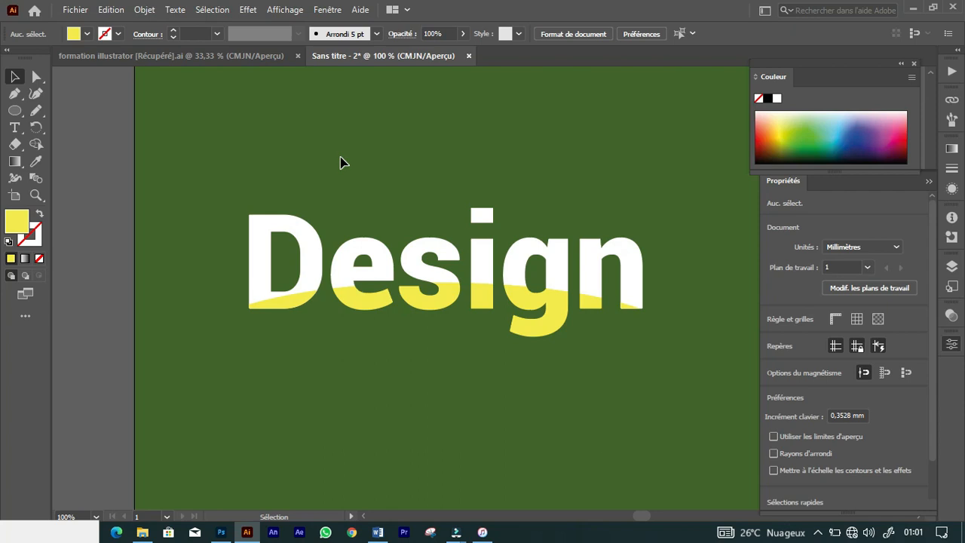
{"action": "key", "text": "ctrl+0"}
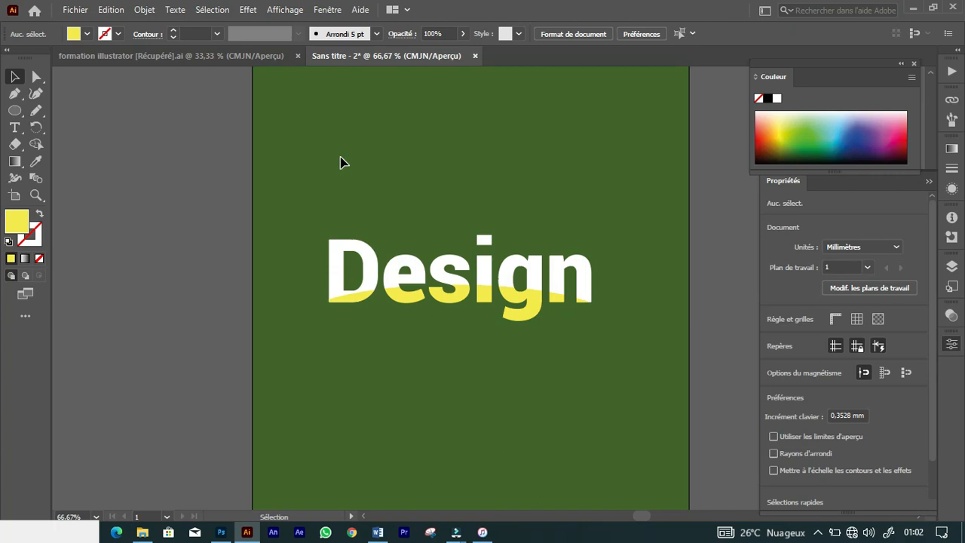
{"action": "left_click_drag", "start_coordinate": [429, 258], "coordinate": [415, 47]}
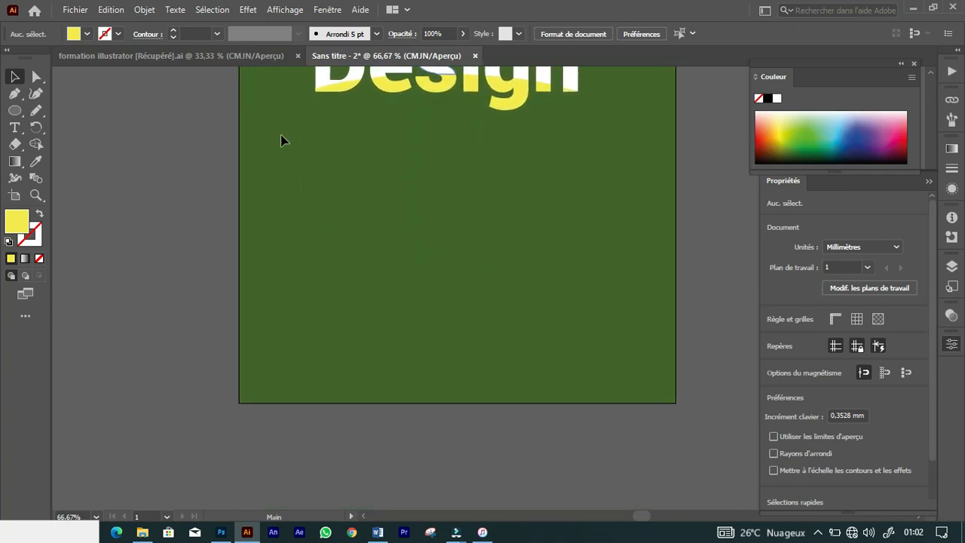
{"action": "left_click", "coordinate": [14, 110]}
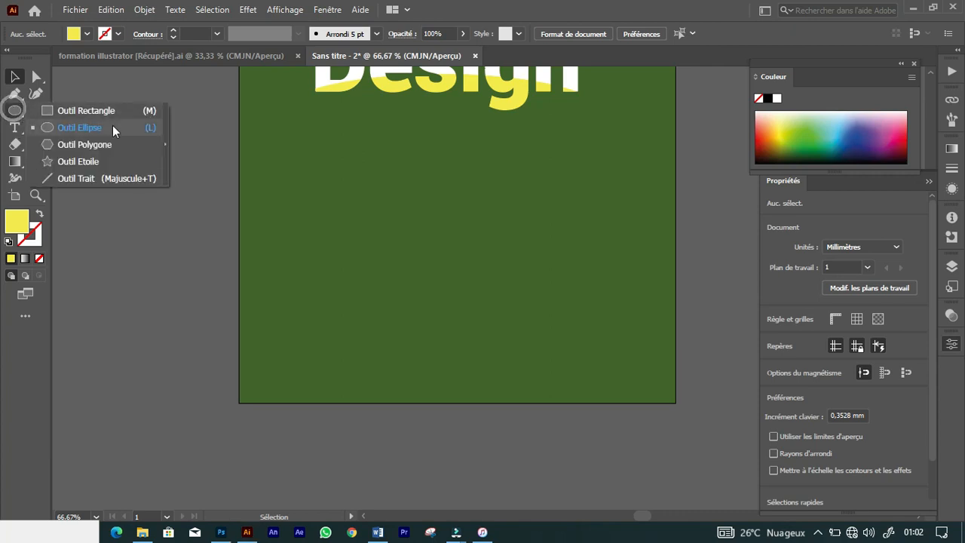
{"action": "left_click", "coordinate": [106, 123]}
{"action": "mouse_move", "coordinate": [351, 166]}
{"action": "left_mouse_down"}
{"action": "mouse_move", "coordinate": [442, 224]}
{"action": "mouse_move", "coordinate": [529, 318]}
{"action": "left_mouse_up"}
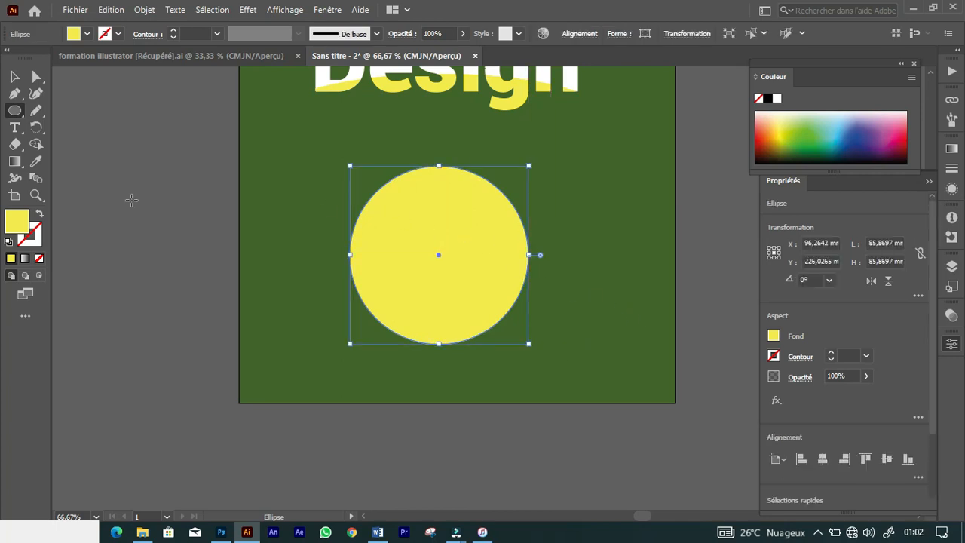
Step: Draw a second circle about 78 mm in diameter beside the yellow one and fill it with the red swatch
{"action": "mouse_move", "coordinate": [108, 191]}
{"action": "left_mouse_down"}
{"action": "mouse_move", "coordinate": [158, 241]}
{"action": "mouse_move", "coordinate": [274, 309]}
{"action": "left_mouse_up"}
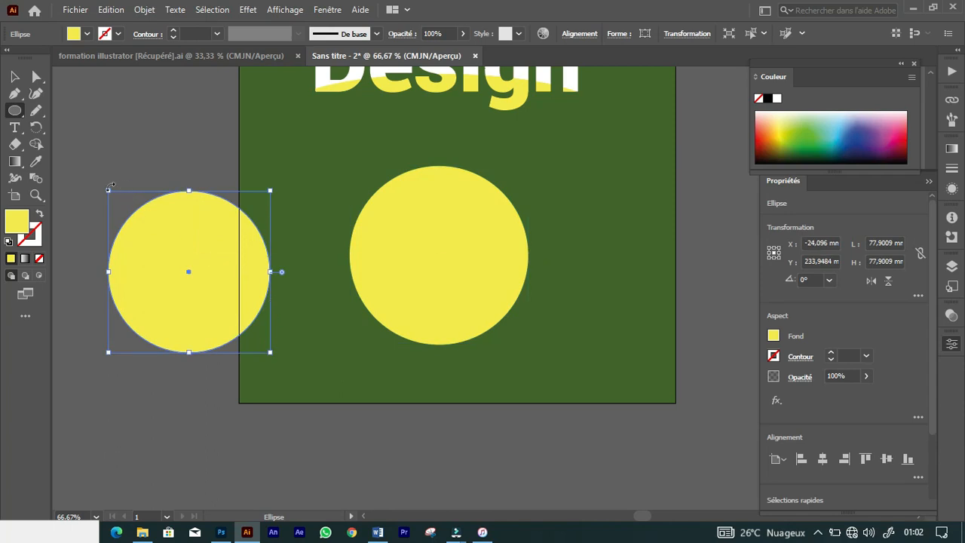
{"action": "left_click", "coordinate": [35, 161]}
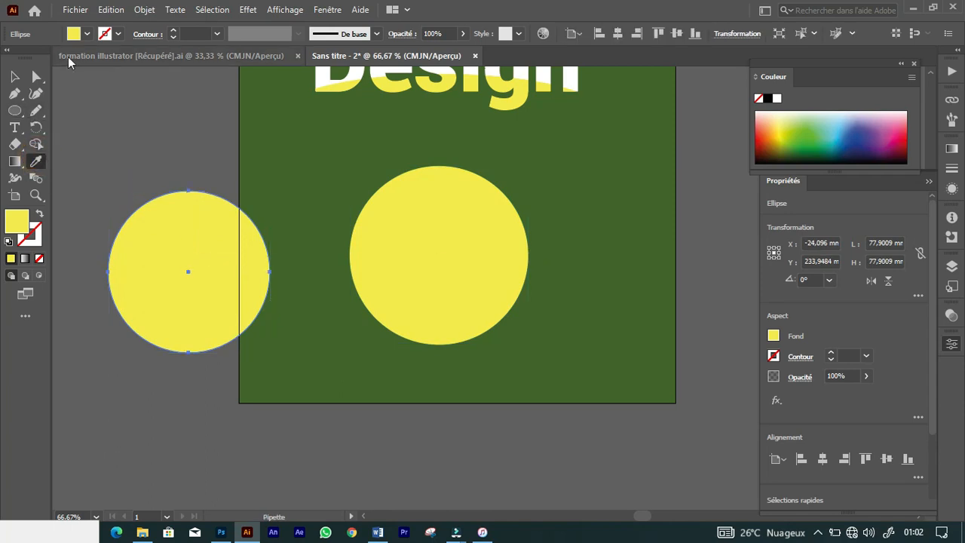
{"action": "left_click", "coordinate": [87, 34]}
{"action": "left_click", "coordinate": [48, 58]}
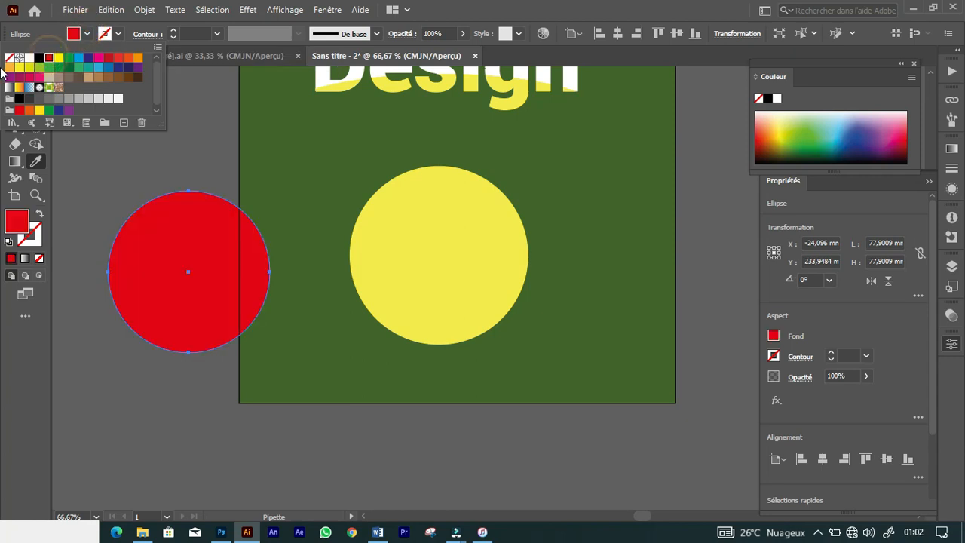
Step: Move the red circle onto the yellow circle so they share the same centre, and deselect it
{"action": "left_click", "coordinate": [15, 76]}
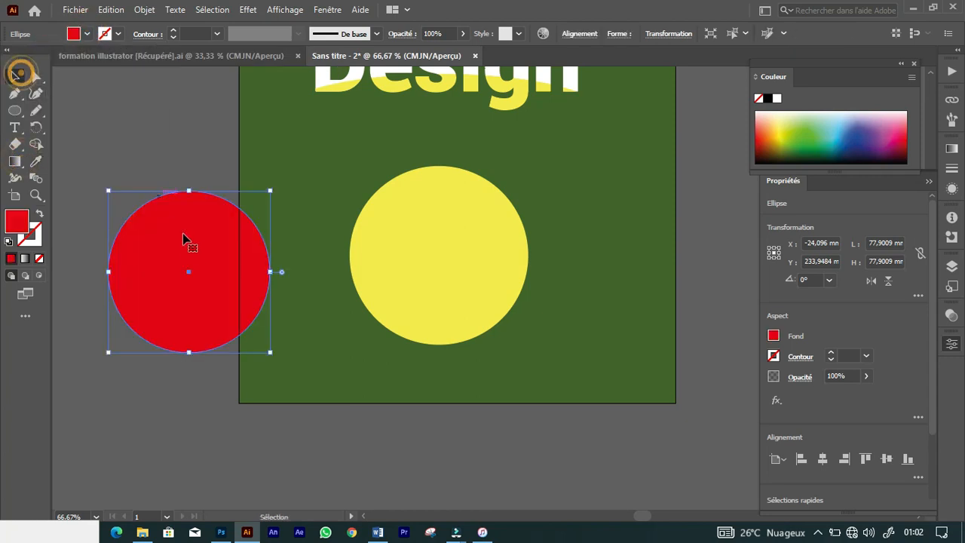
{"action": "left_click_drag", "start_coordinate": [200, 247], "coordinate": [450, 230]}
{"action": "left_click", "coordinate": [704, 247]}
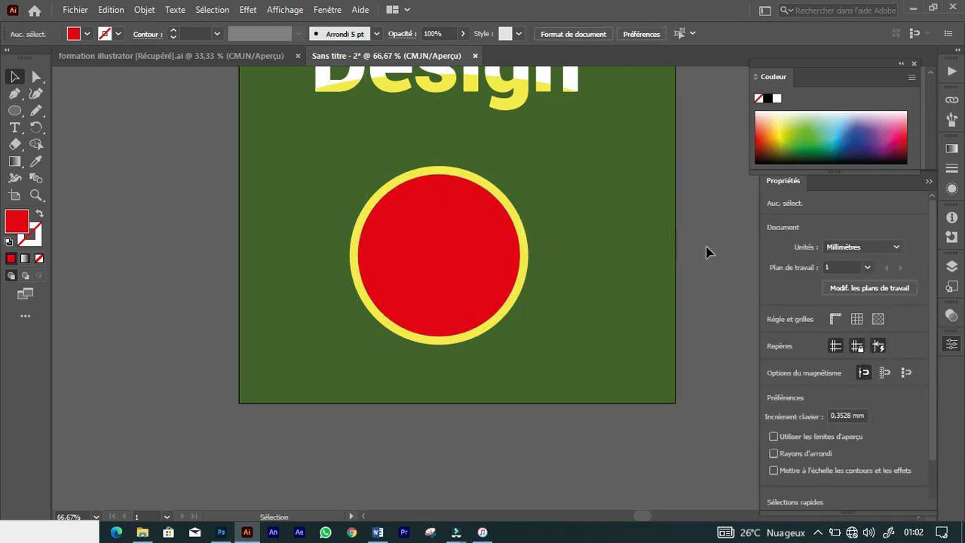
{"action": "left_click", "coordinate": [14, 112]}
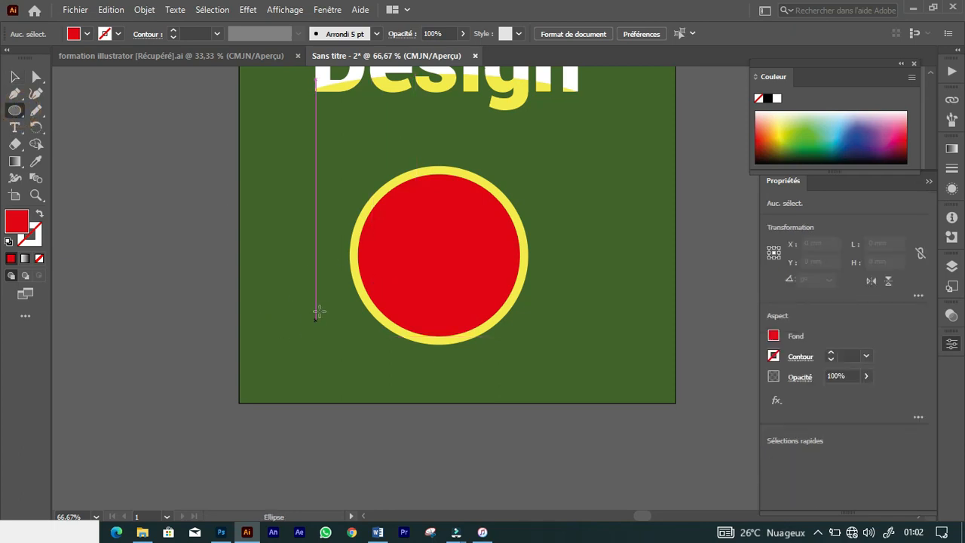
{"action": "key", "text": "v"}
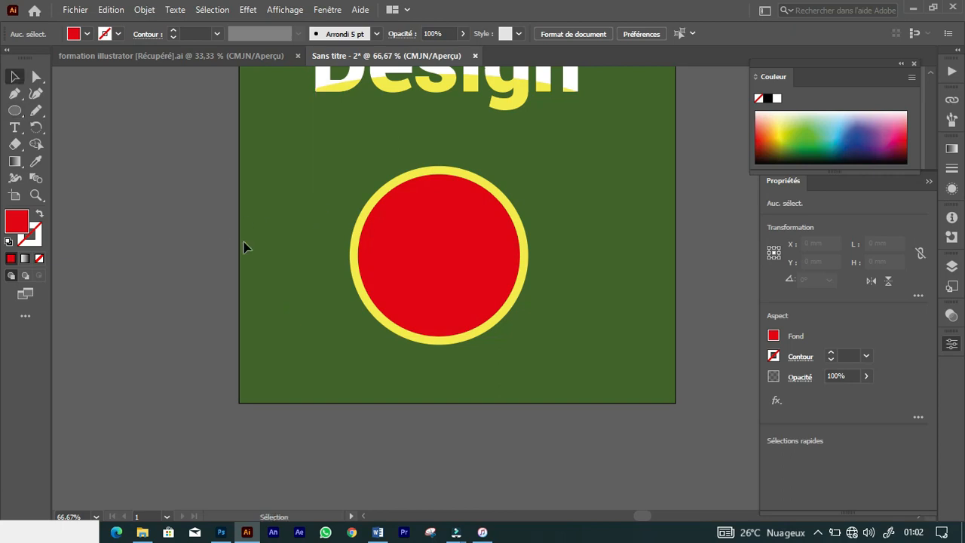
Step: Select both circles and remove the red inner area with the Shape Builder to leave a yellow ring, and deselect
{"action": "left_click", "coordinate": [398, 218]}
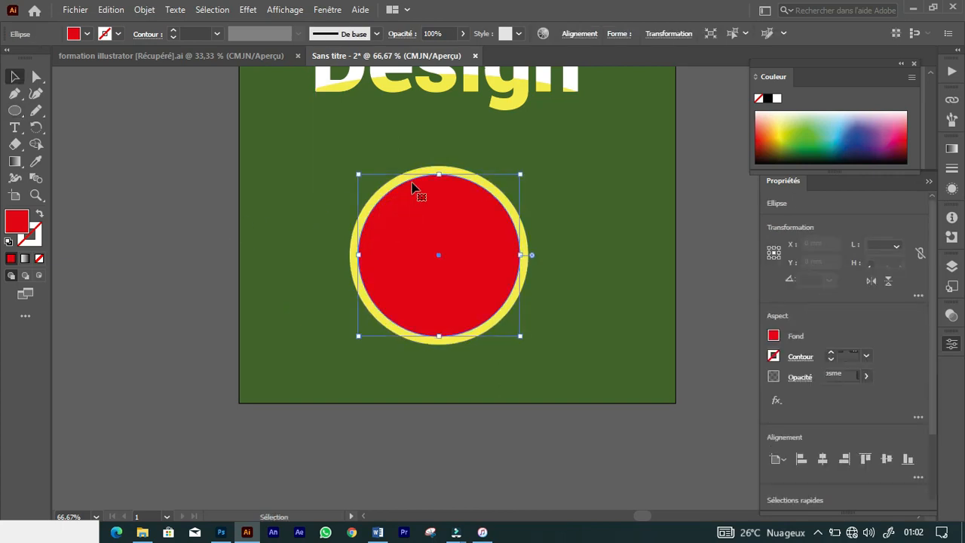
{"action": "left_click_drag", "start_coordinate": [376, 157], "coordinate": [424, 209]}
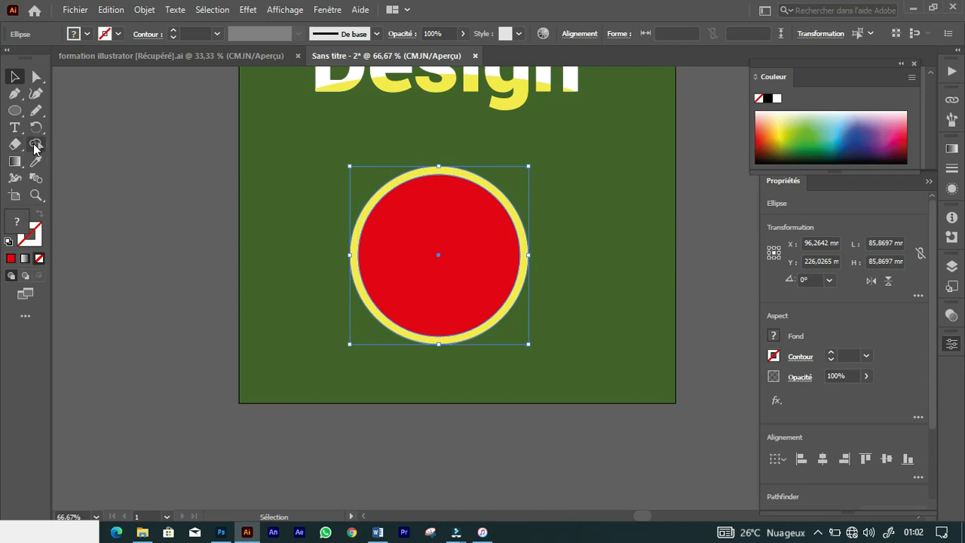
{"action": "left_click", "coordinate": [36, 145]}
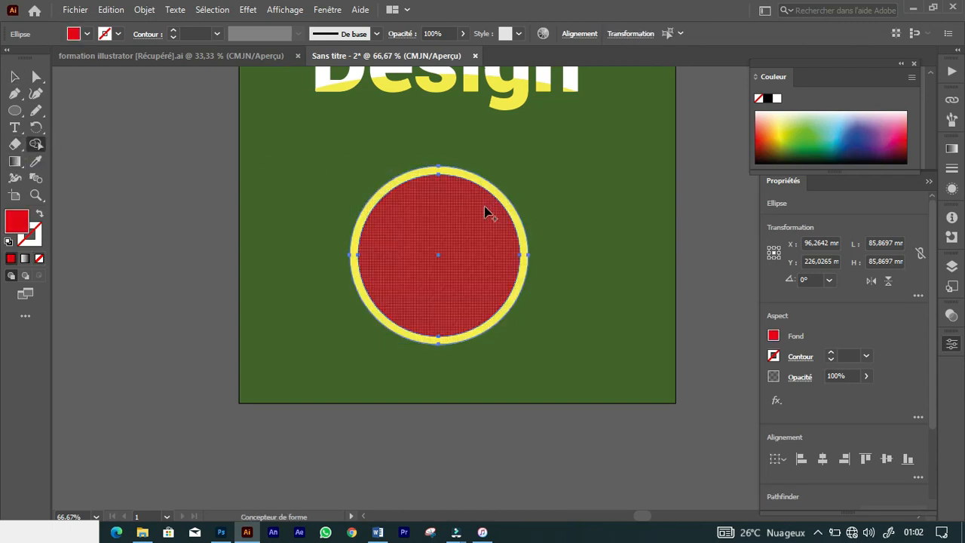
{"action": "left_click", "coordinate": [485, 211], "text": "alt"}
{"action": "key", "text": "v"}
{"action": "left_click", "coordinate": [711, 194]}
{"action": "left_click_drag", "start_coordinate": [520, 225], "coordinate": [302, 211]}
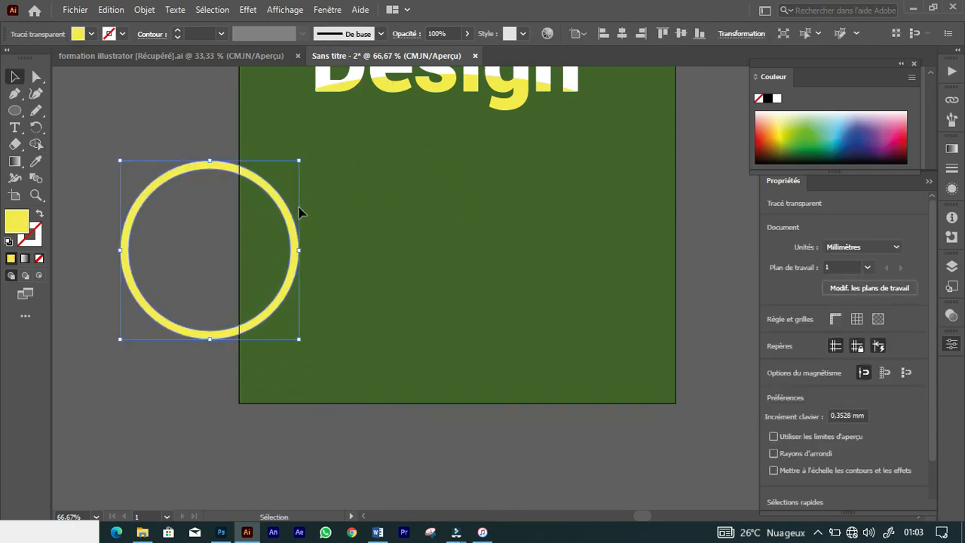
{"action": "key", "text": "ctrl"}
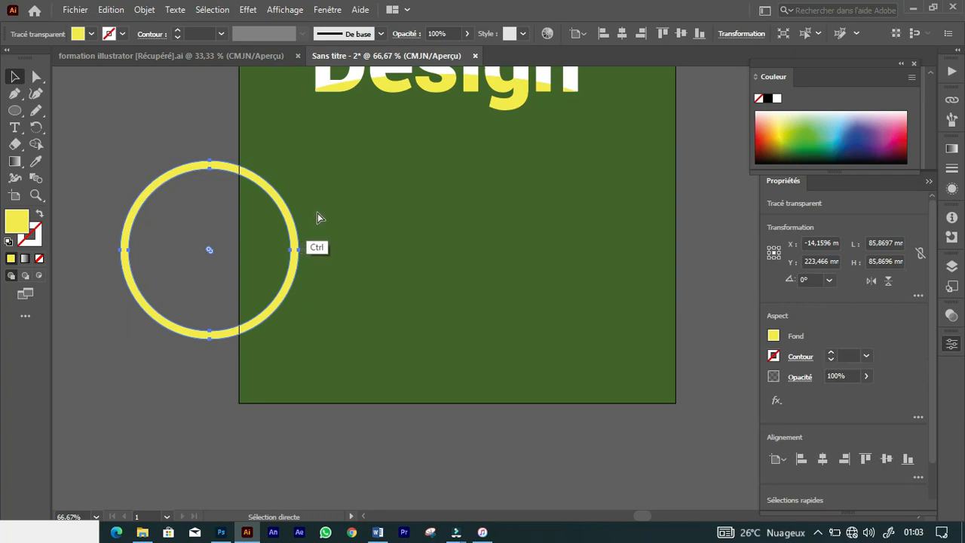
{"action": "key", "text": "ctrl+z"}
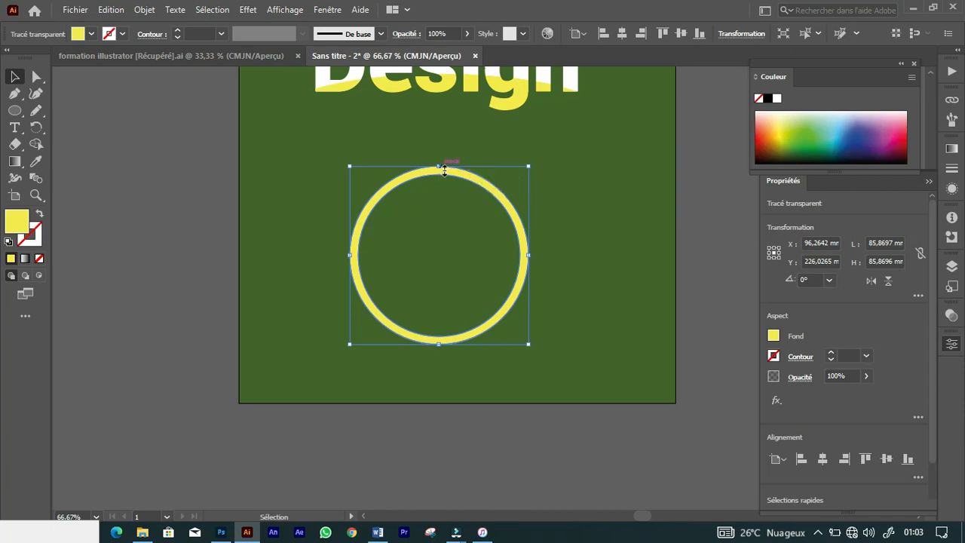
Step: Duplicate the yellow ring, scale the copy proportionally to about 54 mm, and centre it inside the original ring
{"action": "left_click", "coordinate": [13, 76]}
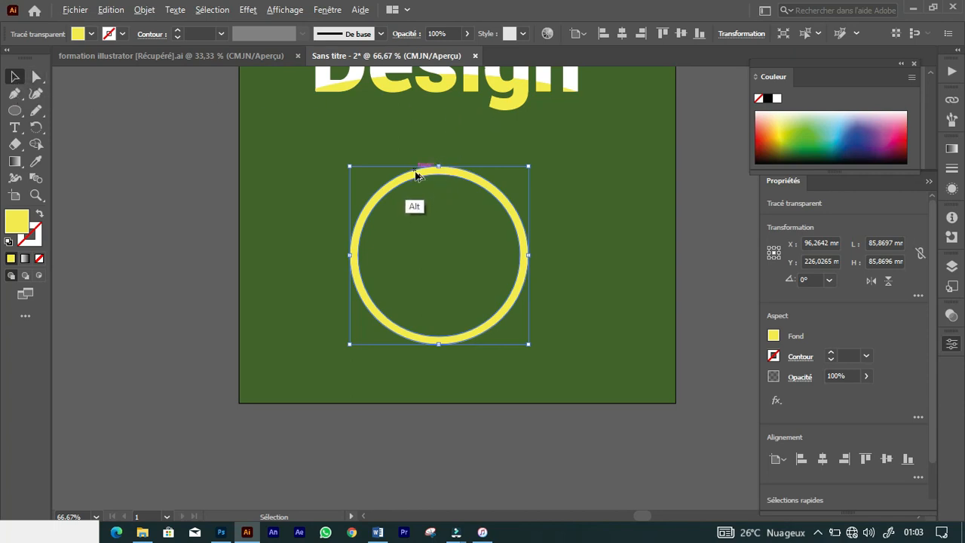
{"action": "left_click_drag", "start_coordinate": [424, 169], "coordinate": [187, 276]}
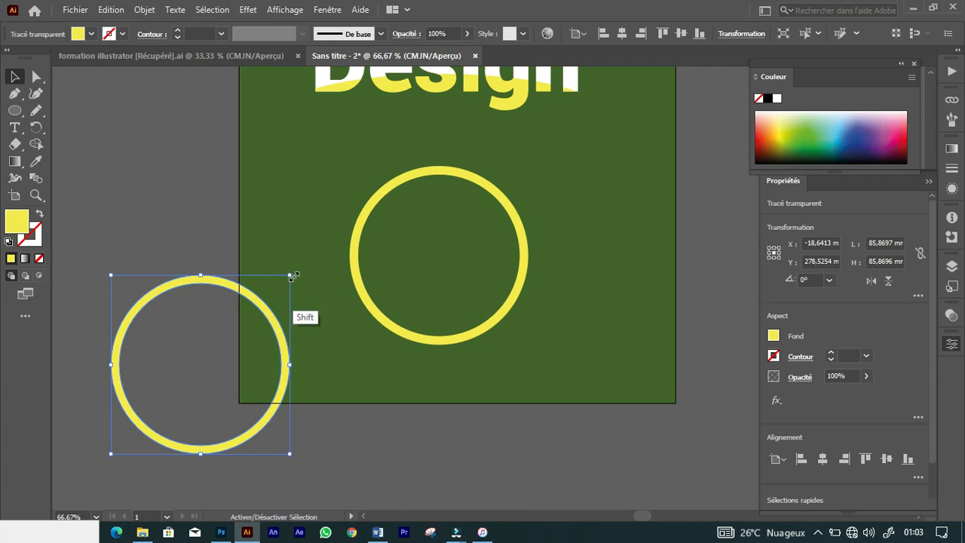
{"action": "left_click_drag", "start_coordinate": [291, 276], "coordinate": [486, 222]}
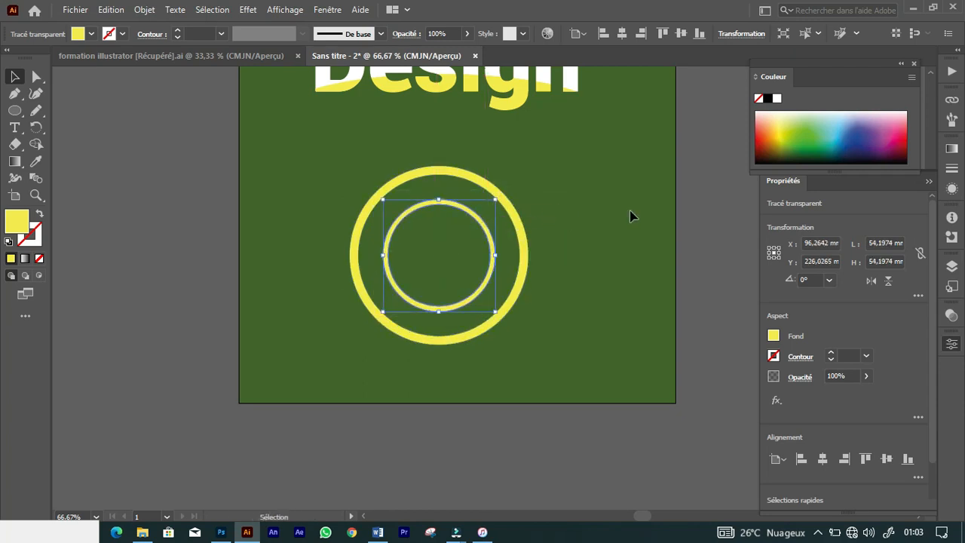
{"action": "left_click", "coordinate": [700, 236]}
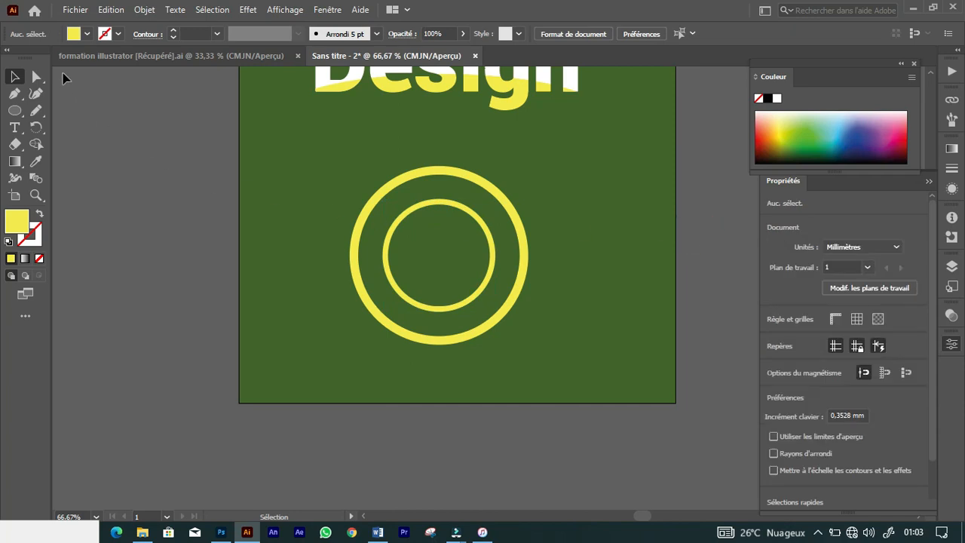
Step: Draw a yellow rectangle about 81 mm by 38 mm across the poster's left edge beside the rings, and deselect it
{"action": "left_click", "coordinate": [17, 113]}
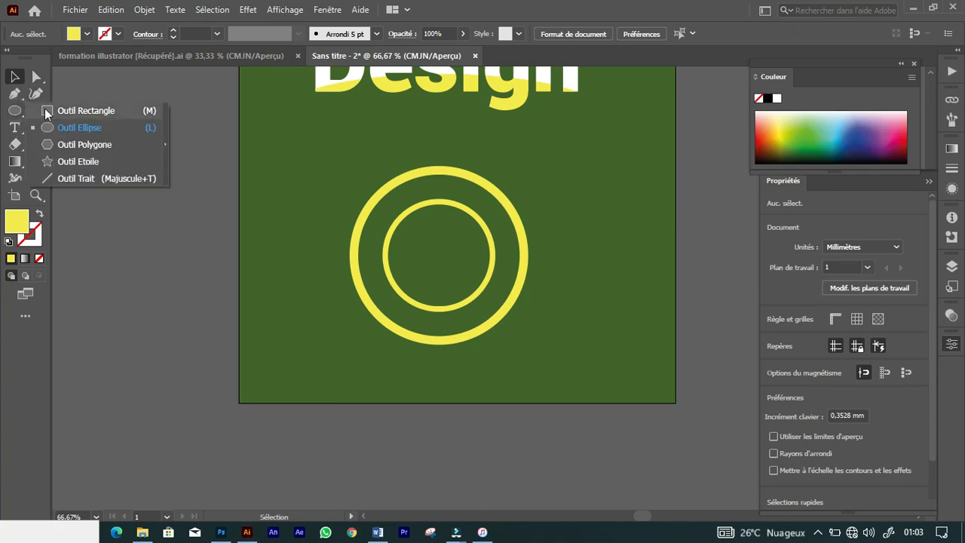
{"action": "left_click", "coordinate": [45, 107]}
{"action": "left_click_drag", "start_coordinate": [148, 251], "coordinate": [316, 330]}
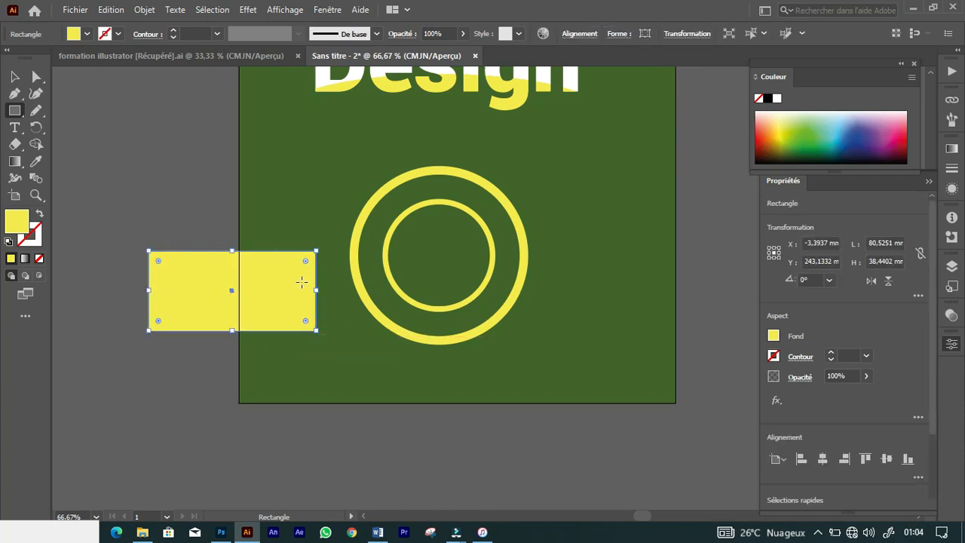
{"action": "key", "text": "v"}
{"action": "left_click", "coordinate": [147, 179]}
Step: Duplicate the yellow rectangle below the original and fill the copy with the red swatch
{"action": "key", "text": "alt"}
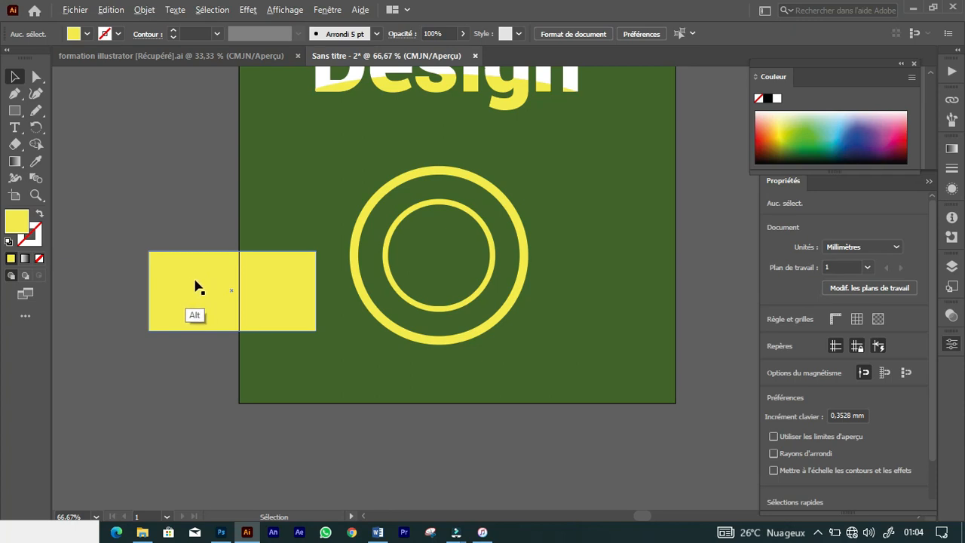
{"action": "left_click_drag", "start_coordinate": [185, 289], "coordinate": [145, 384]}
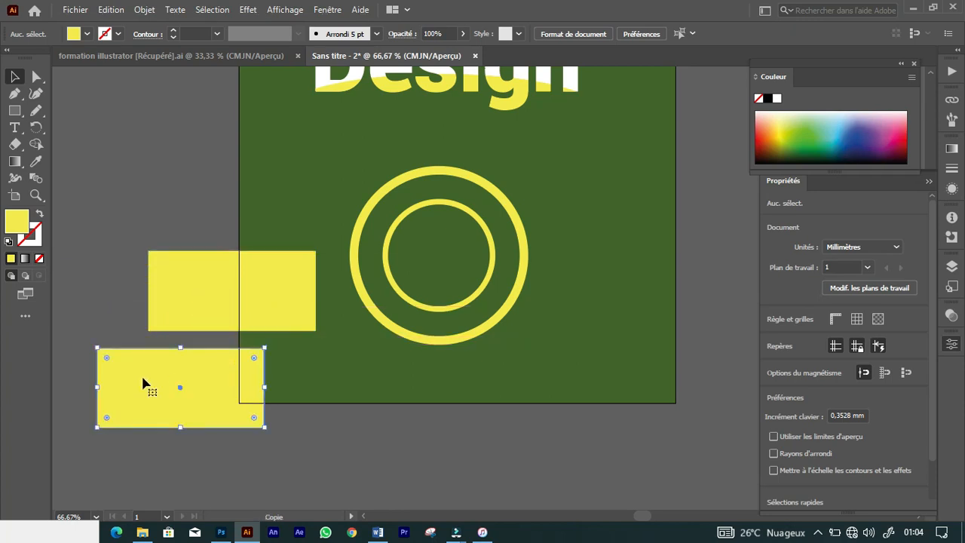
{"action": "left_click", "coordinate": [88, 34]}
{"action": "left_click", "coordinate": [49, 57]}
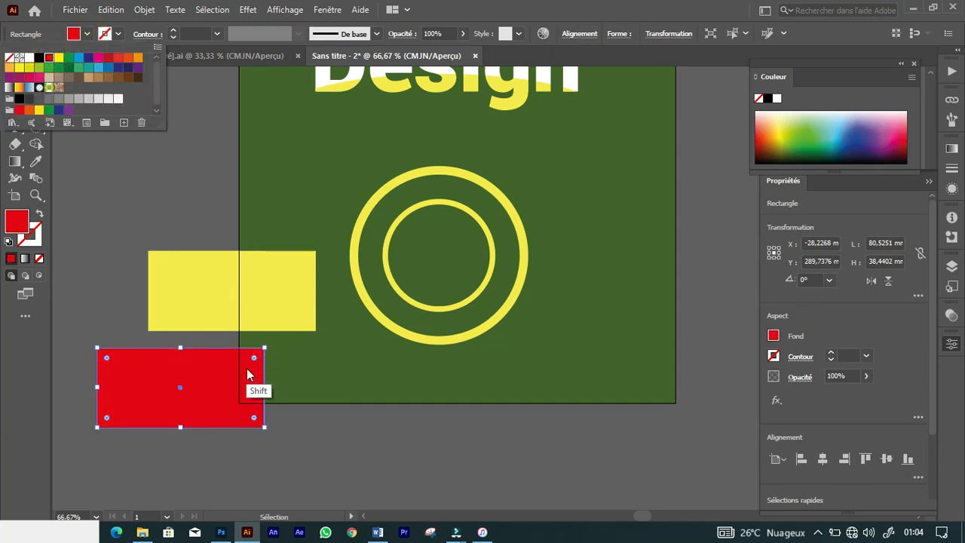
Step: Place the red rectangle inside the yellow one, reduce it to about 74 mm by 33 mm, and adjust it for an even yellow border
{"action": "left_click", "coordinate": [229, 346]}
{"action": "left_click_drag", "start_coordinate": [217, 380], "coordinate": [256, 282]}
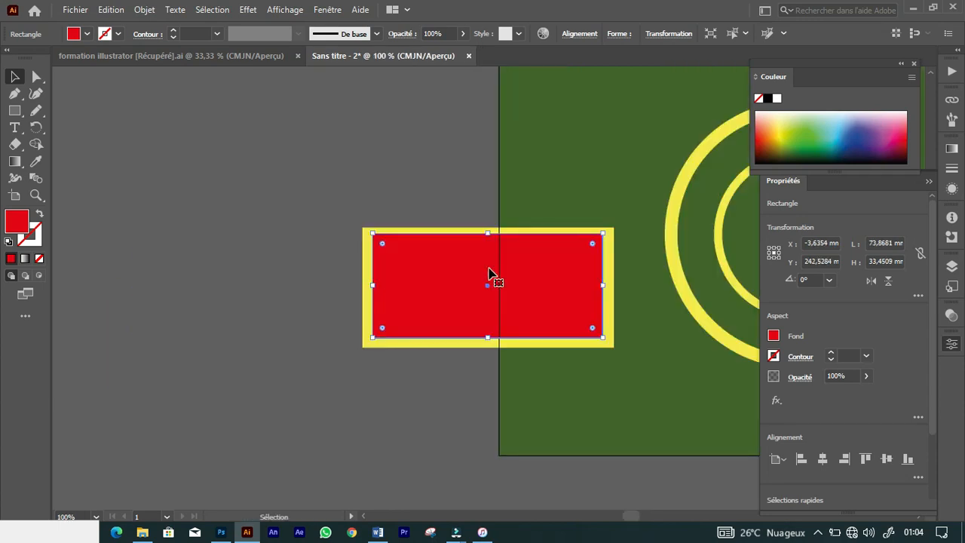
{"action": "key", "text": "Right"}
{"action": "key", "text": "Down"}
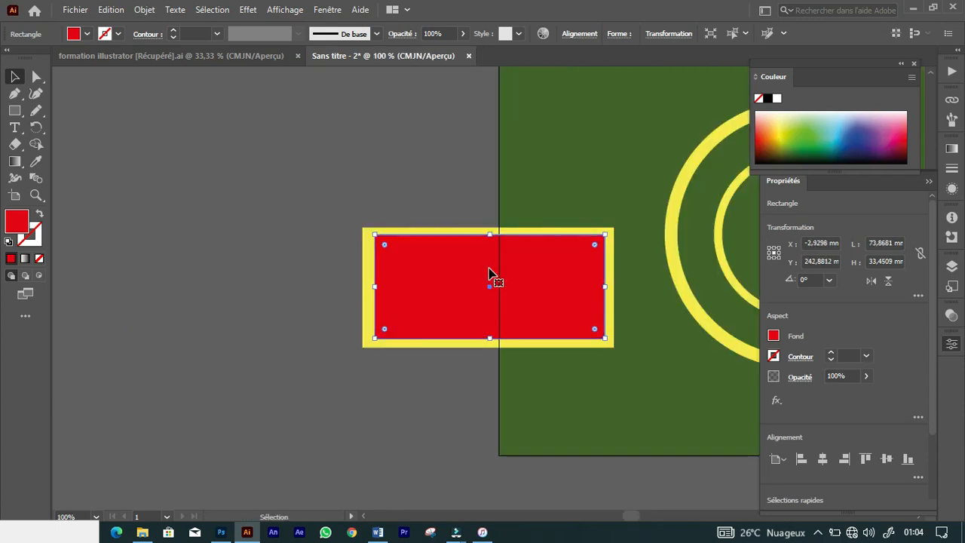
{"action": "left_click_drag", "start_coordinate": [376, 286], "coordinate": [372, 287]}
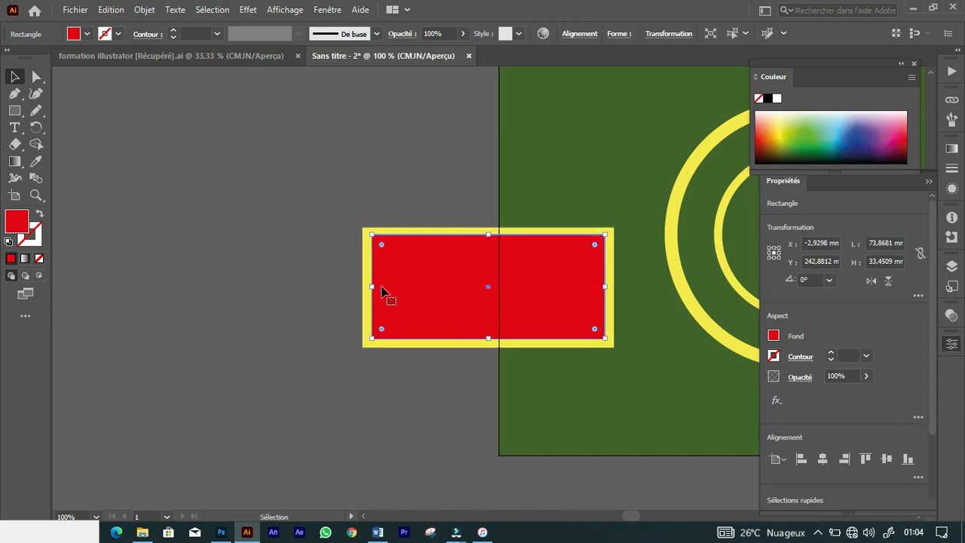
Step: Select both rectangles and remove the red inner area with the Shape Builder to leave a hollow yellow frame
{"action": "left_click_drag", "start_coordinate": [320, 153], "coordinate": [457, 295]}
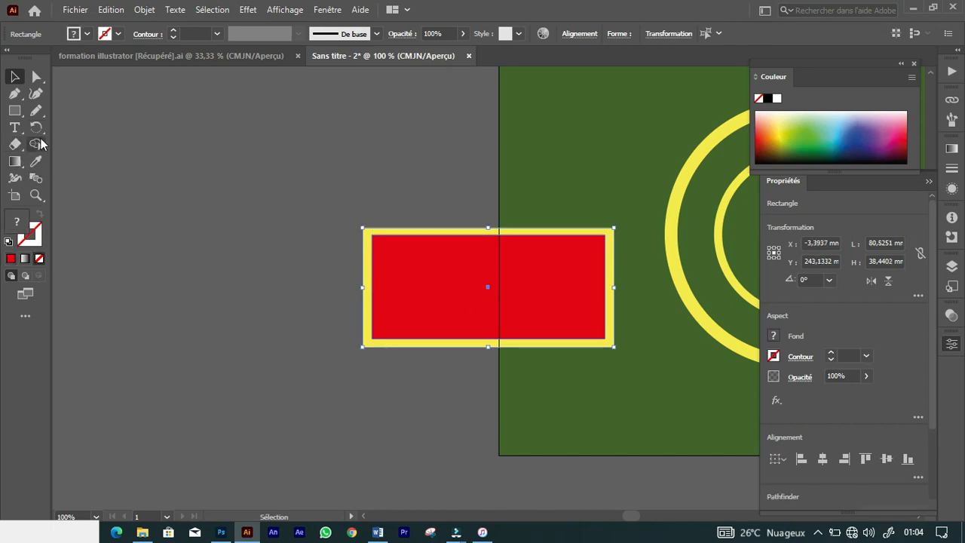
{"action": "left_click", "coordinate": [38, 144]}
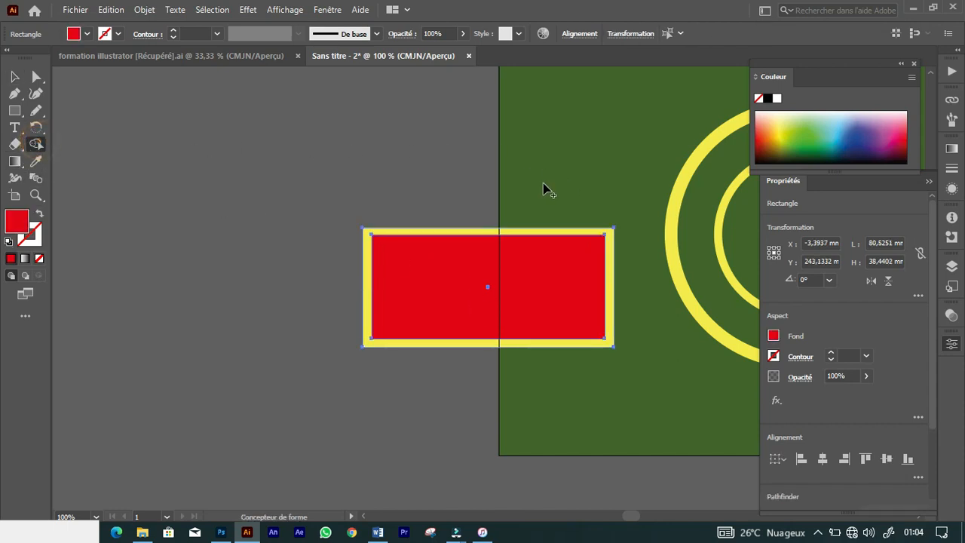
{"action": "key", "text": "alt"}
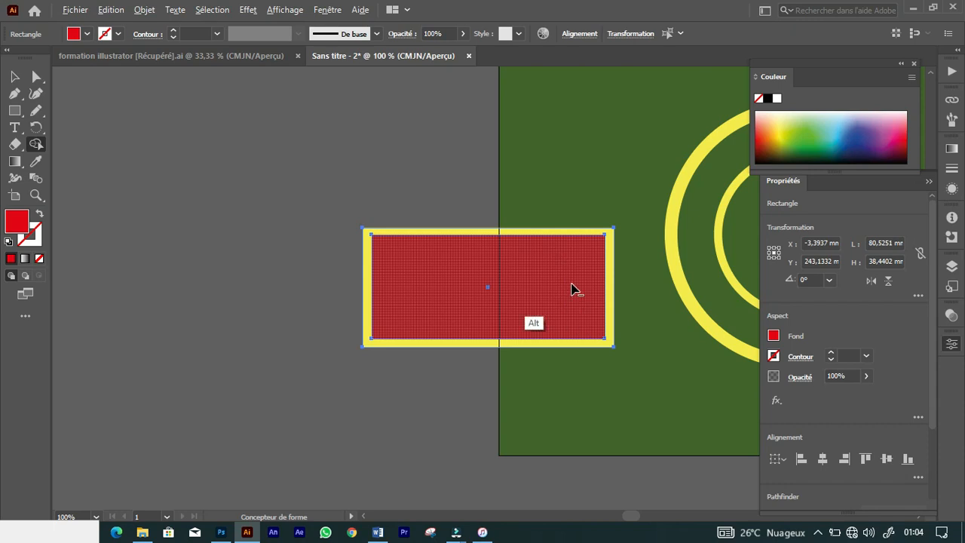
{"action": "left_click_drag", "start_coordinate": [477, 281], "coordinate": [616, 289]}
{"action": "key", "text": "ctrl+z"}
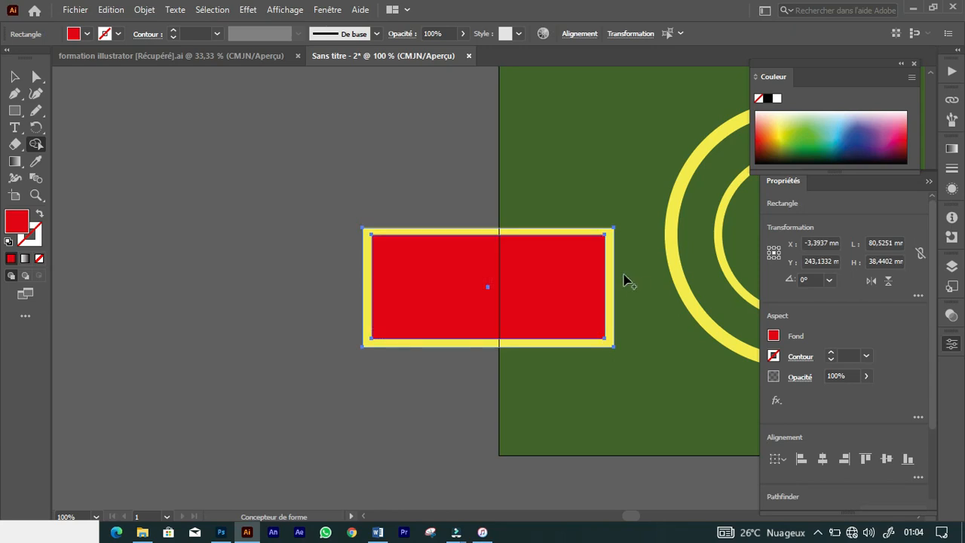
{"action": "left_click", "coordinate": [533, 294], "text": "alt"}
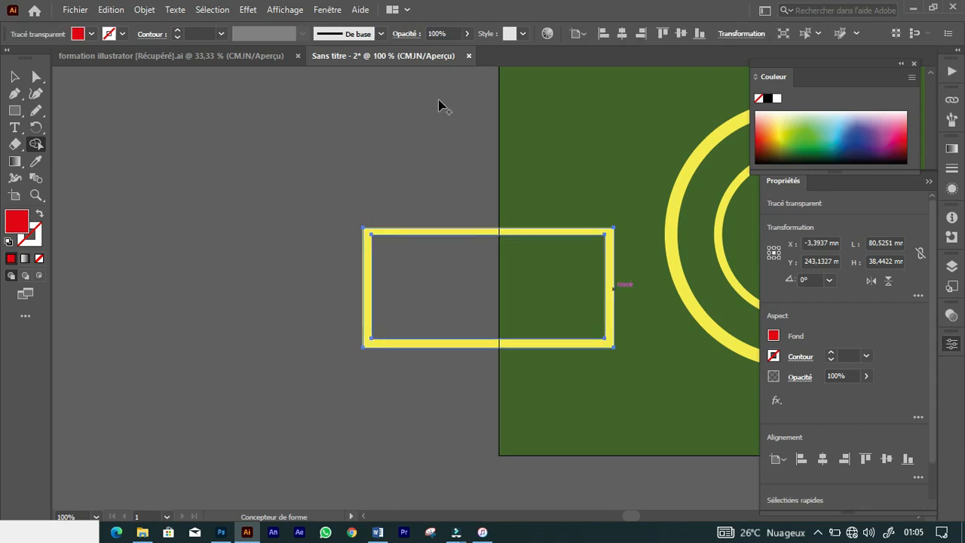
Step: Move the yellow rectangular frame onto the poster over the concentric rings
{"action": "key", "text": "v"}
{"action": "key", "text": "space"}
{"action": "left_click_drag", "start_coordinate": [630, 330], "coordinate": [302, 353]}
{"action": "left_click_drag", "start_coordinate": [247, 251], "coordinate": [587, 200]}
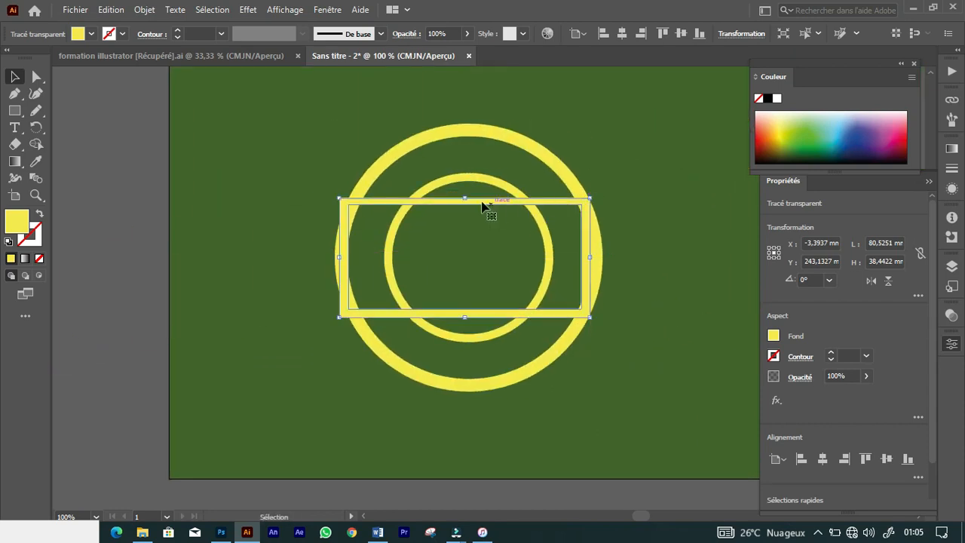
Step: Resize the yellow frame to about 99 mm by 37 mm so that it extends past both sides of the outer ring
{"action": "left_click_drag", "start_coordinate": [468, 198], "coordinate": [468, 241]}
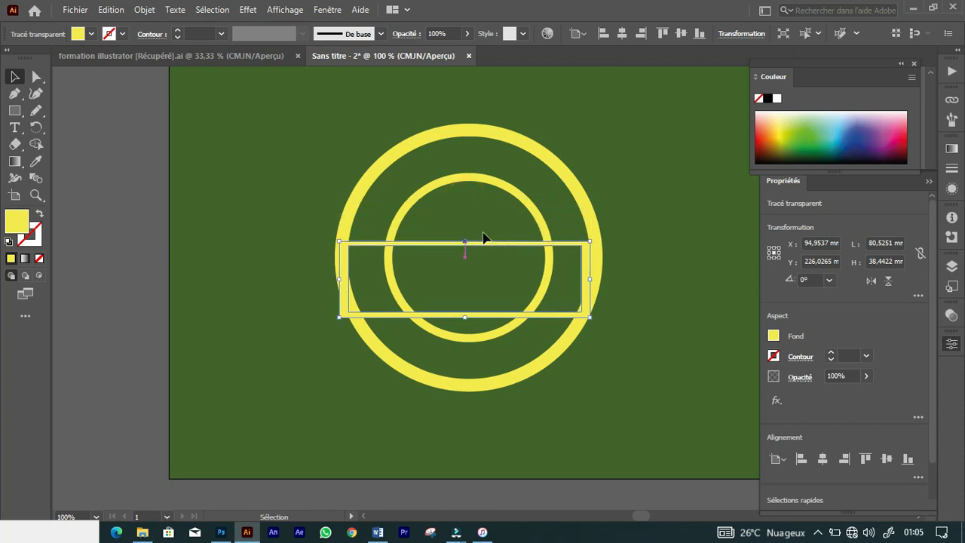
{"action": "left_click_drag", "start_coordinate": [590, 278], "coordinate": [646, 272]}
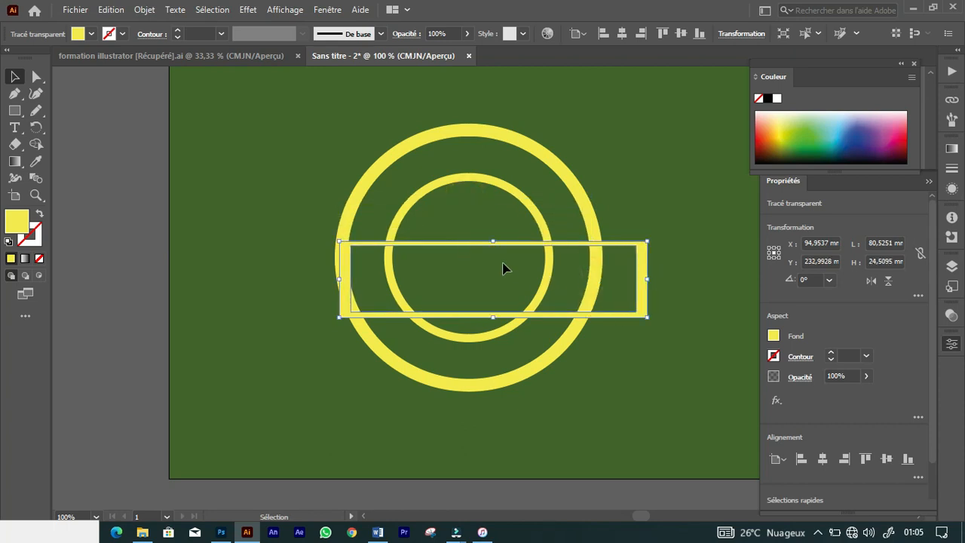
{"action": "left_click_drag", "start_coordinate": [510, 244], "coordinate": [483, 226]}
{"action": "left_click_drag", "start_coordinate": [466, 299], "coordinate": [464, 337]}
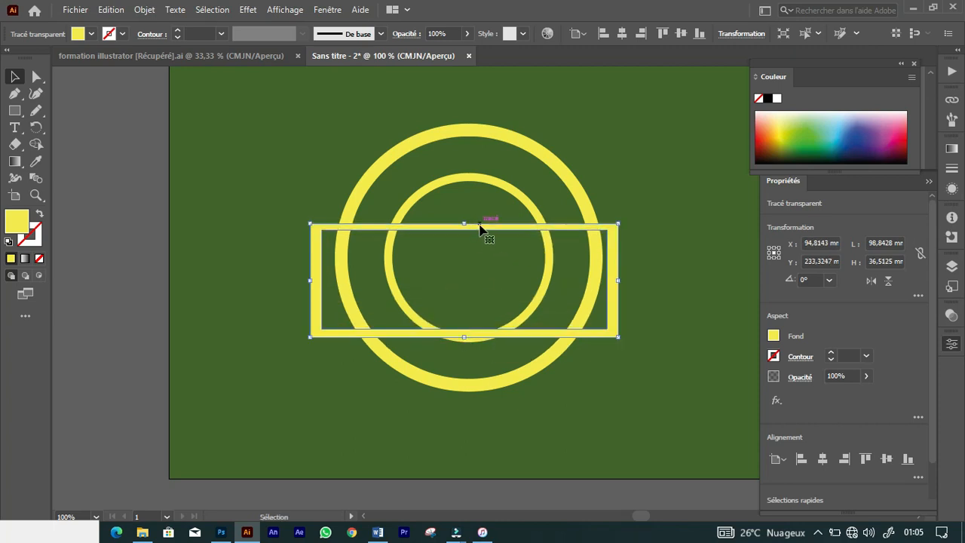
Step: Move the yellow frame up and centre it horizontally over the concentric rings
{"action": "left_click_drag", "start_coordinate": [480, 227], "coordinate": [479, 212]}
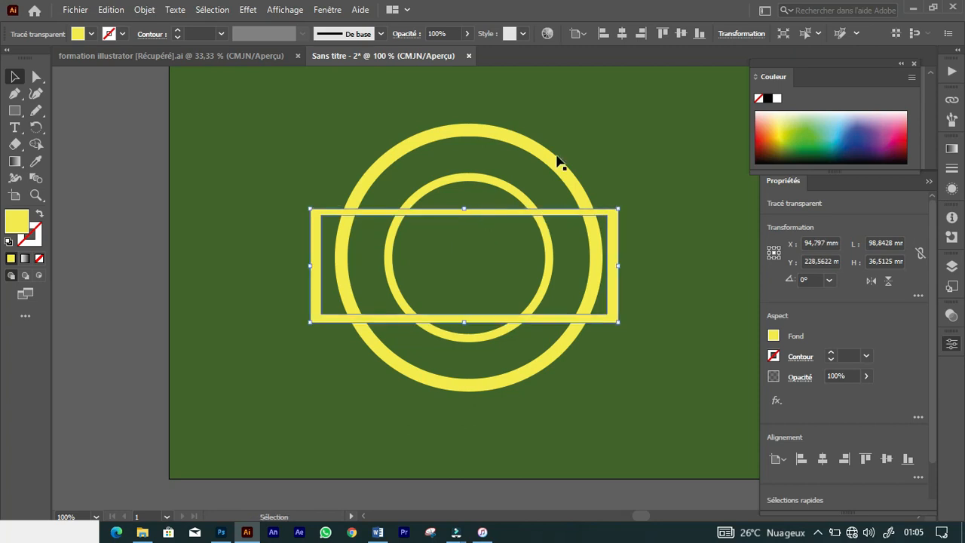
{"action": "right_click", "coordinate": [499, 215]}
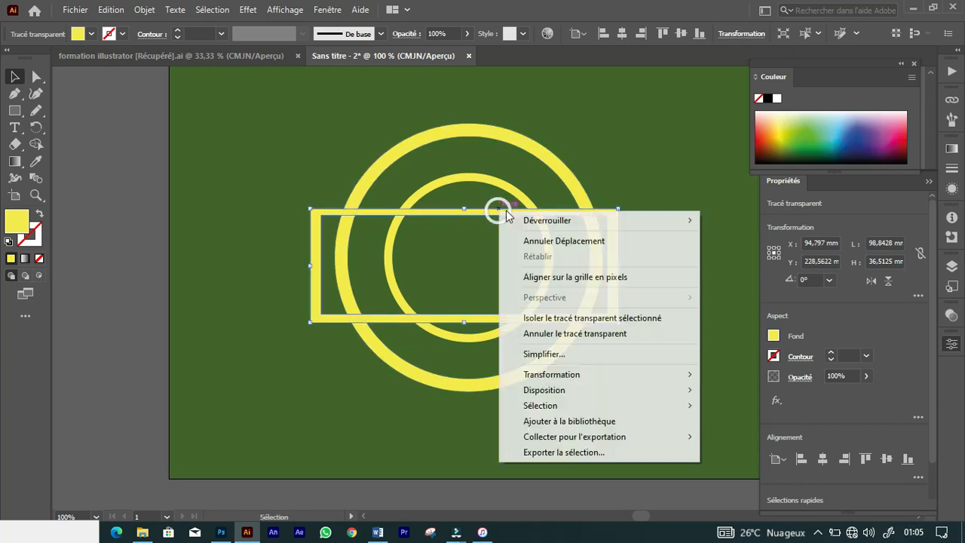
{"action": "left_click", "coordinate": [480, 211]}
{"action": "left_click_drag", "start_coordinate": [478, 214], "coordinate": [491, 210]}
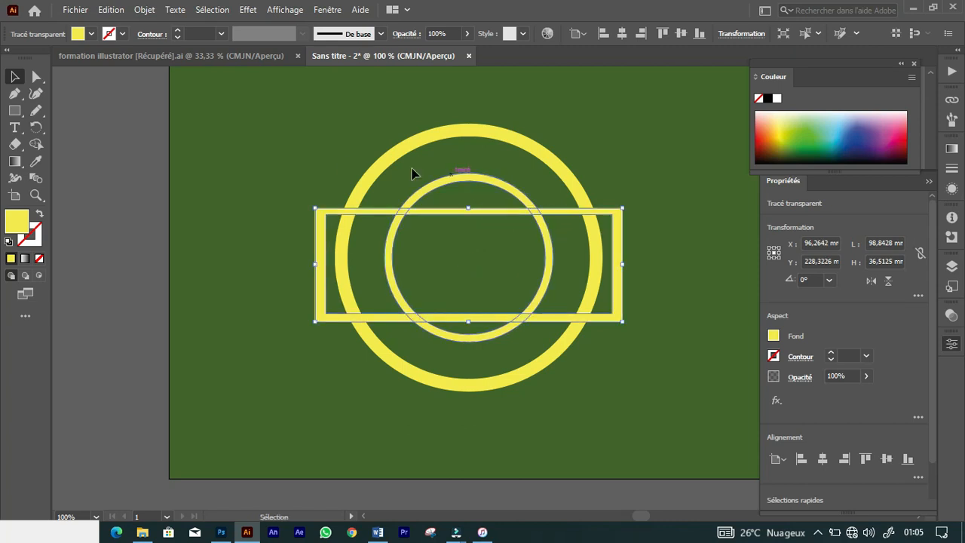
Step: Select the frame and both rings, remove the ring segments inside the frame with the Shape Builder, and deselect everything
{"action": "left_click_drag", "start_coordinate": [213, 110], "coordinate": [688, 397]}
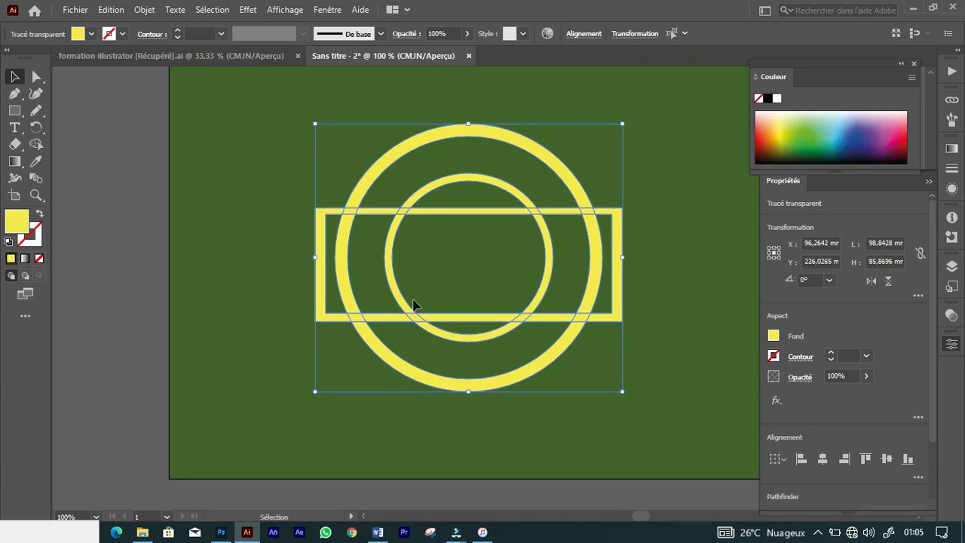
{"action": "left_click", "coordinate": [13, 79]}
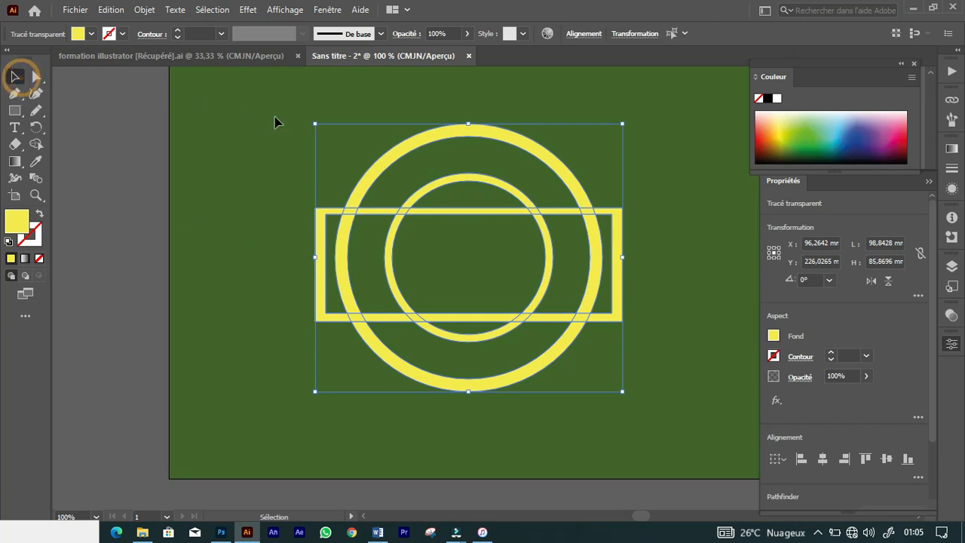
{"action": "left_click_drag", "start_coordinate": [245, 88], "coordinate": [540, 344]}
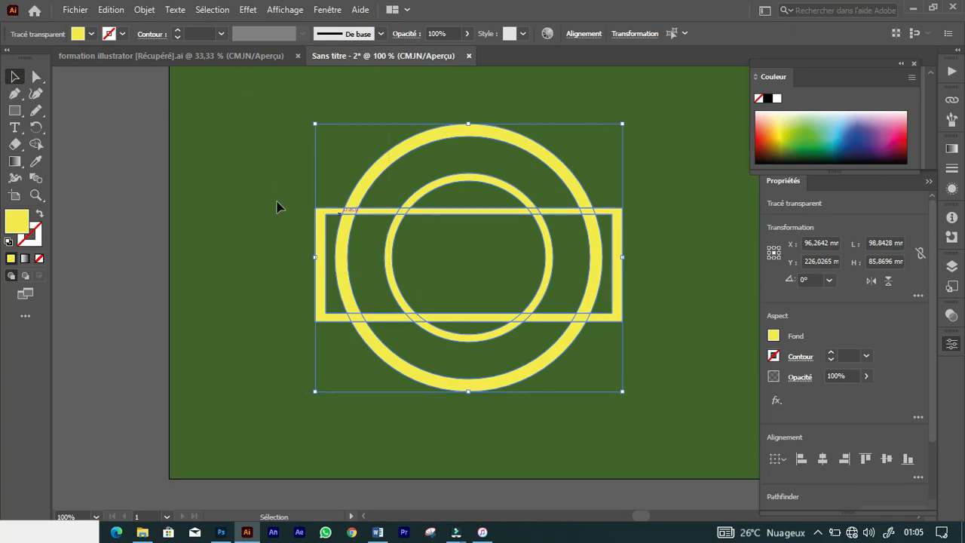
{"action": "left_click", "coordinate": [36, 144]}
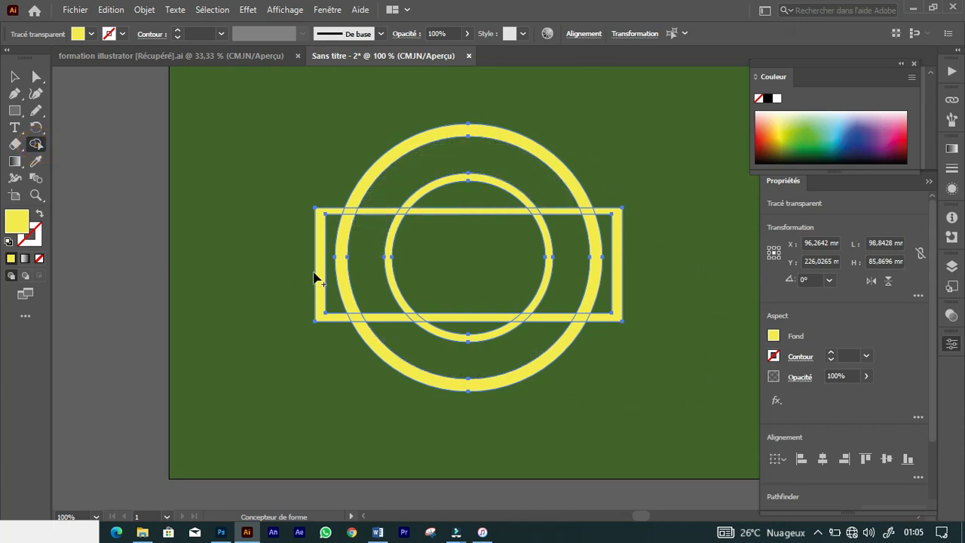
{"action": "key", "text": "alt"}
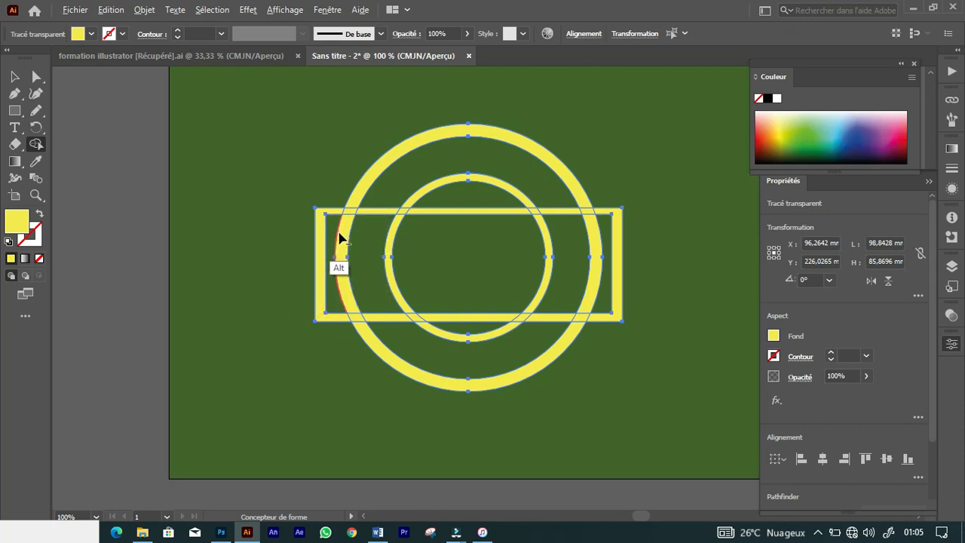
{"action": "key", "text": "alt"}
{"action": "left_click_drag", "start_coordinate": [341, 239], "coordinate": [603, 234]}
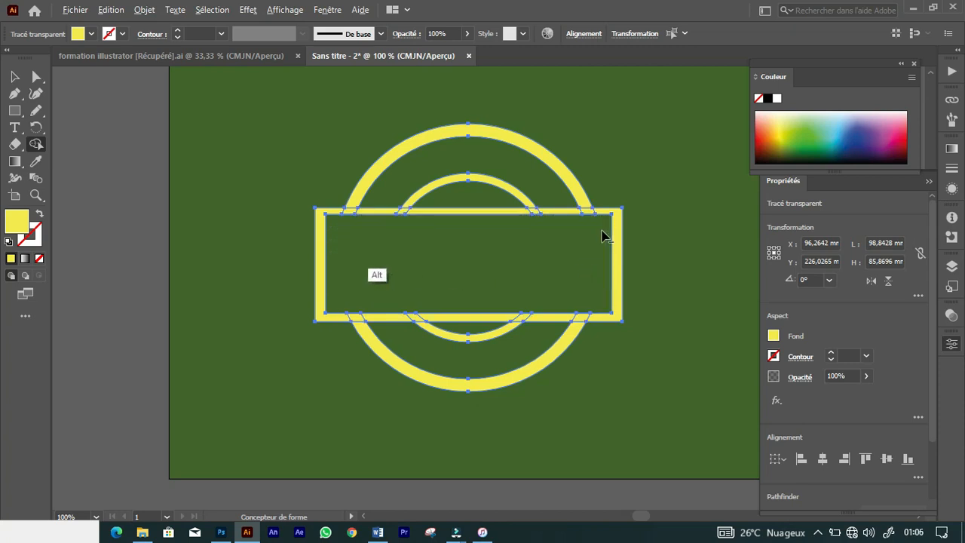
{"action": "left_click", "coordinate": [343, 247]}
{"action": "key", "text": "v"}
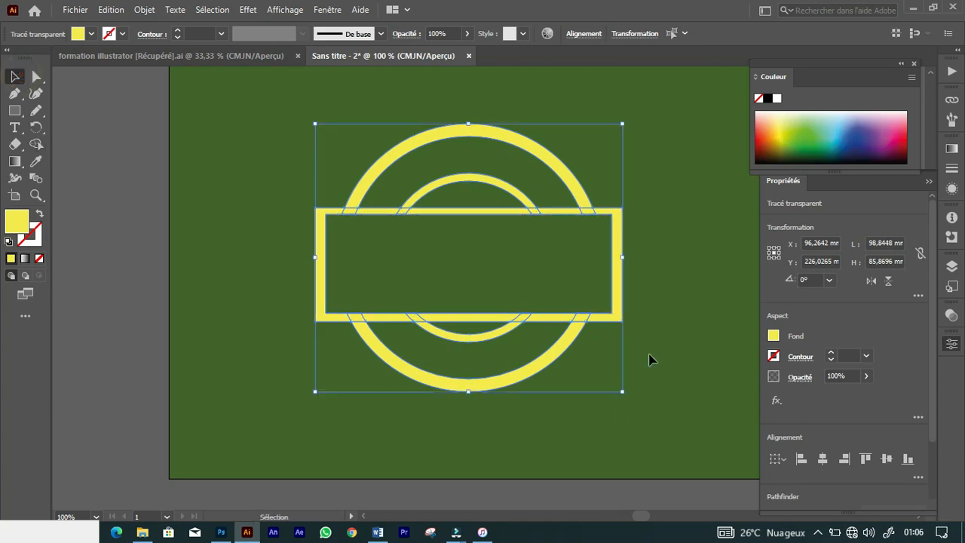
{"action": "left_click", "coordinate": [116, 213]}
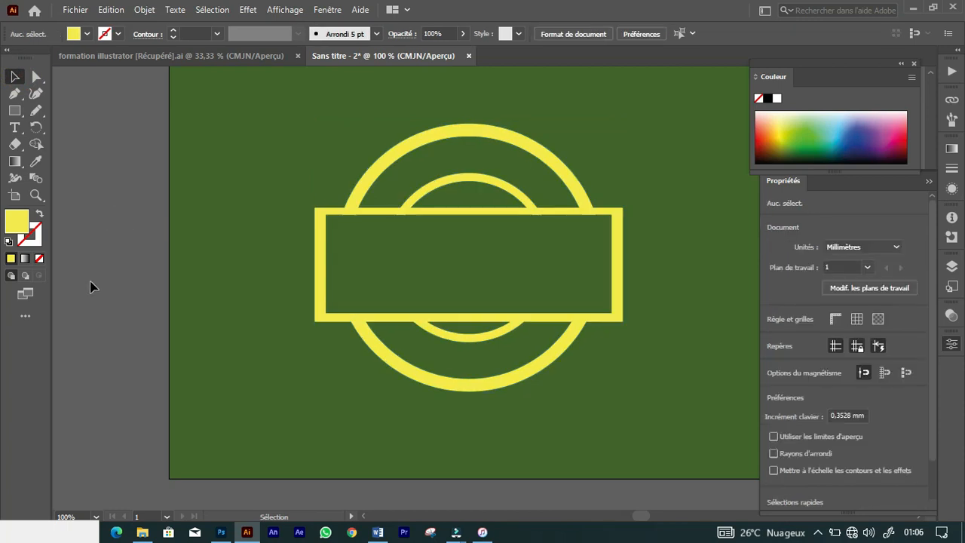
Step: Try moving the yellow lower pieces of the g, i and s away from the "Design" lettering, and undo the moves
{"action": "key", "text": "ctrl+minus"}
{"action": "key", "text": "ctrl+minus"}
{"action": "key", "text": "ctrl+minus"}
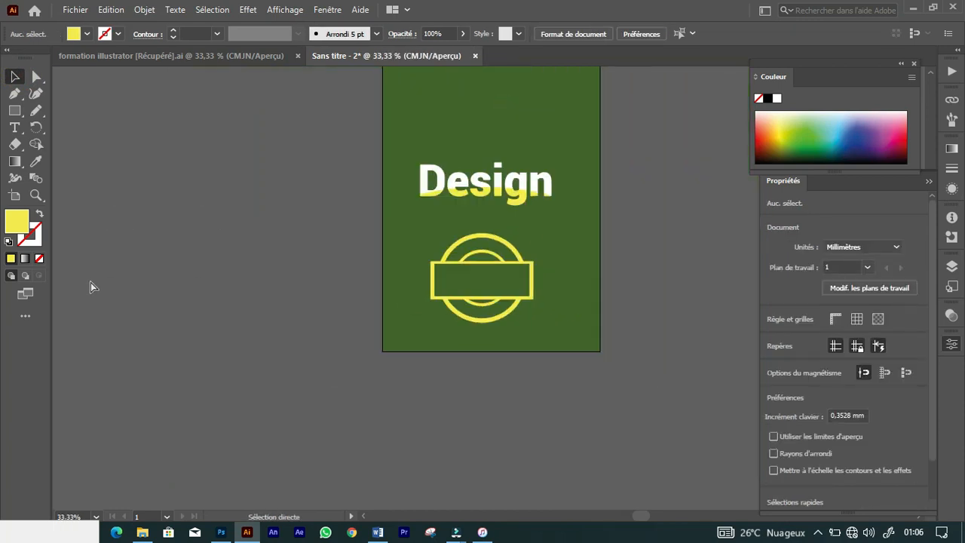
{"action": "key", "text": "ctrl+plus"}
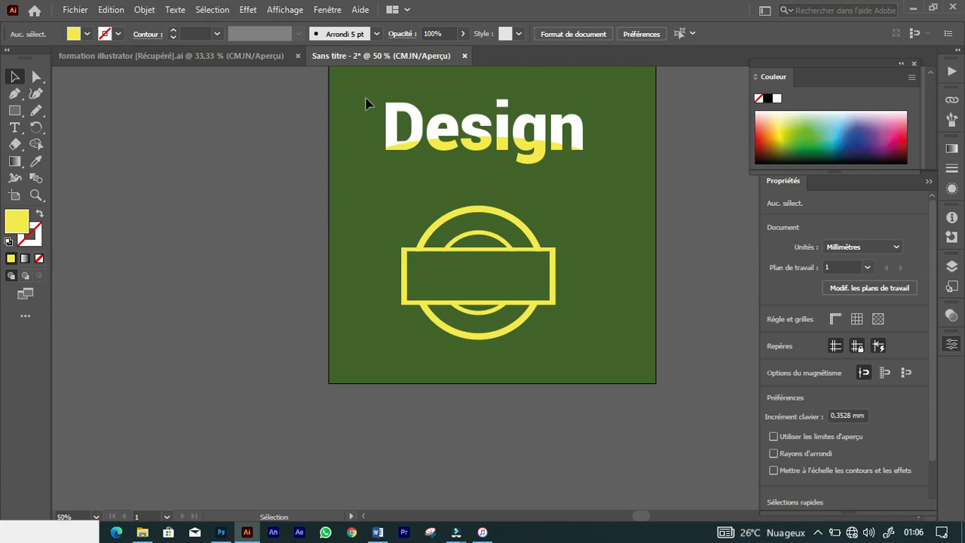
{"action": "left_click_drag", "start_coordinate": [367, 99], "coordinate": [604, 170]}
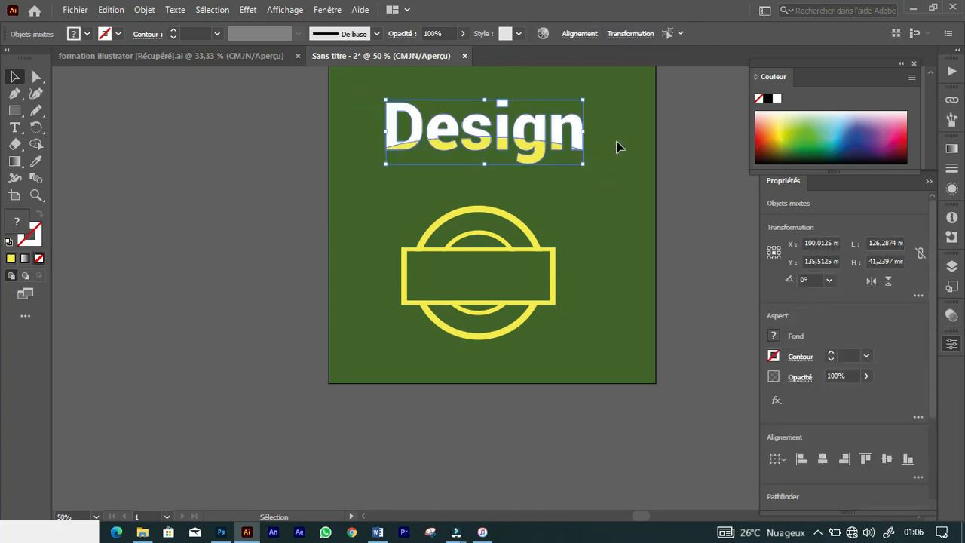
{"action": "left_click", "coordinate": [618, 145]}
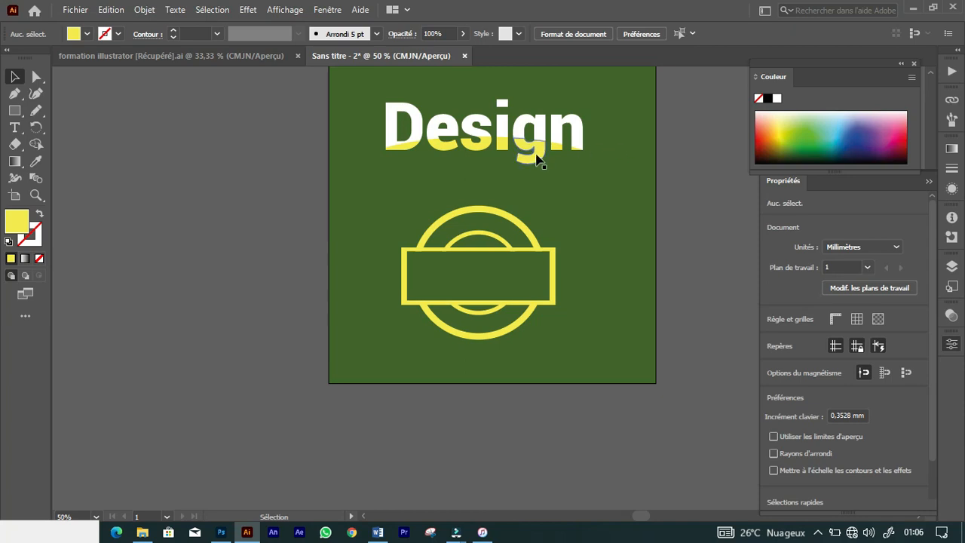
{"action": "left_click_drag", "start_coordinate": [539, 156], "coordinate": [486, 151]}
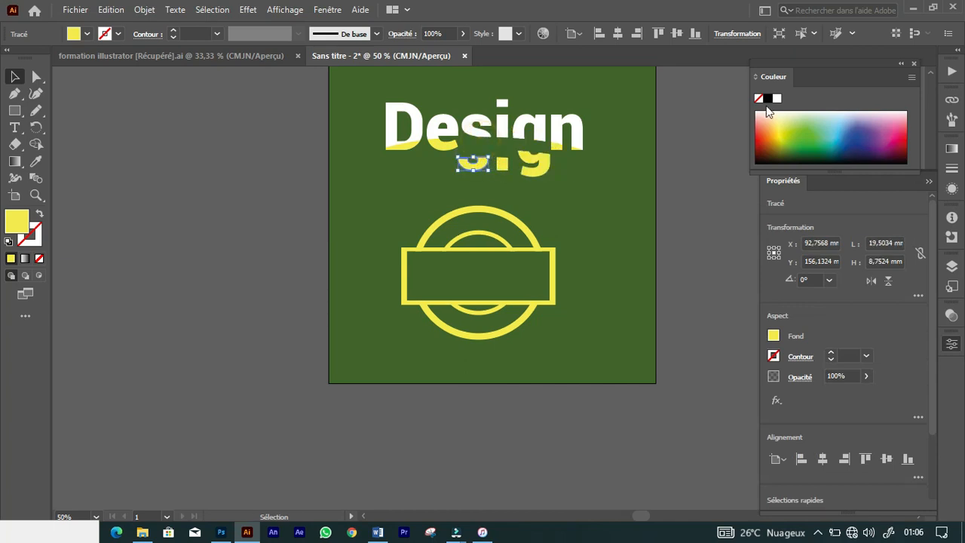
{"action": "key", "text": "ctrl+z"}
{"action": "key", "text": "ctrl+z"}
{"action": "key", "text": "ctrl+z"}
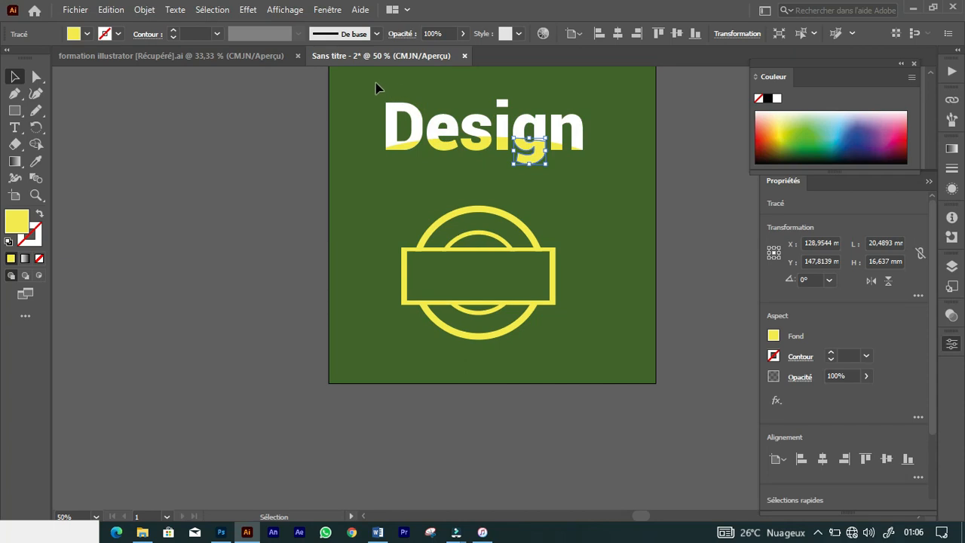
Step: Select all the pieces of the "Design" lettering, group them, and shift the group slightly
{"action": "left_click_drag", "start_coordinate": [362, 81], "coordinate": [563, 160]}
{"action": "left_click_drag", "start_coordinate": [620, 169], "coordinate": [621, 170]}
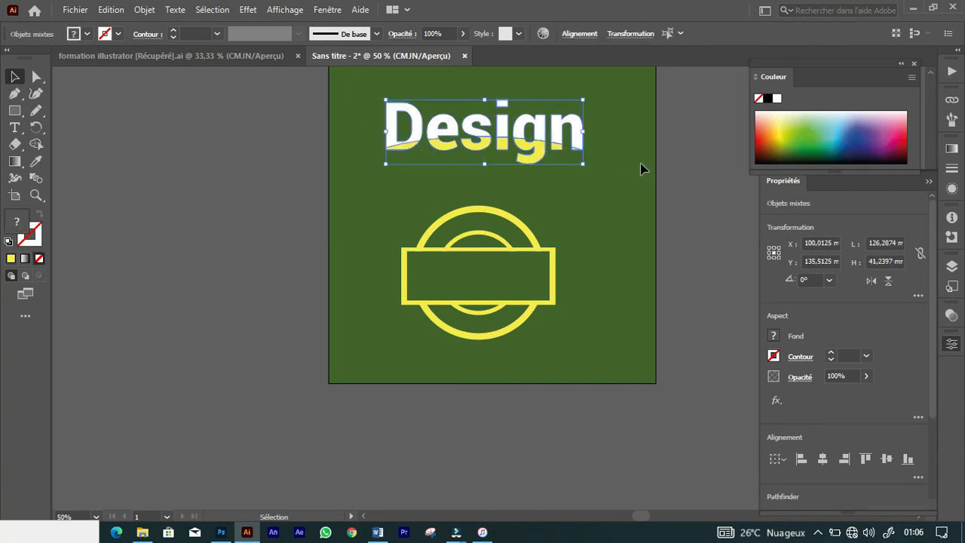
{"action": "right_click", "coordinate": [500, 130]}
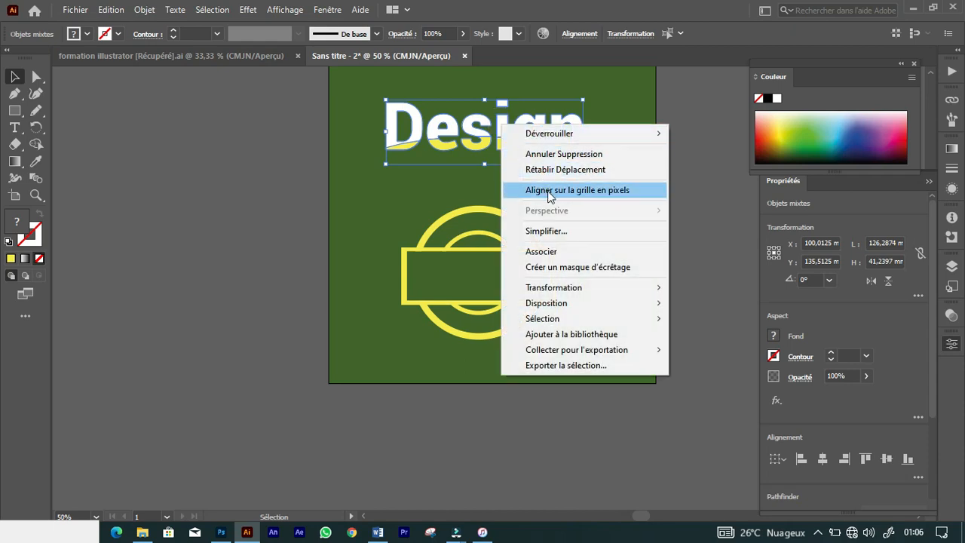
{"action": "left_click", "coordinate": [551, 253]}
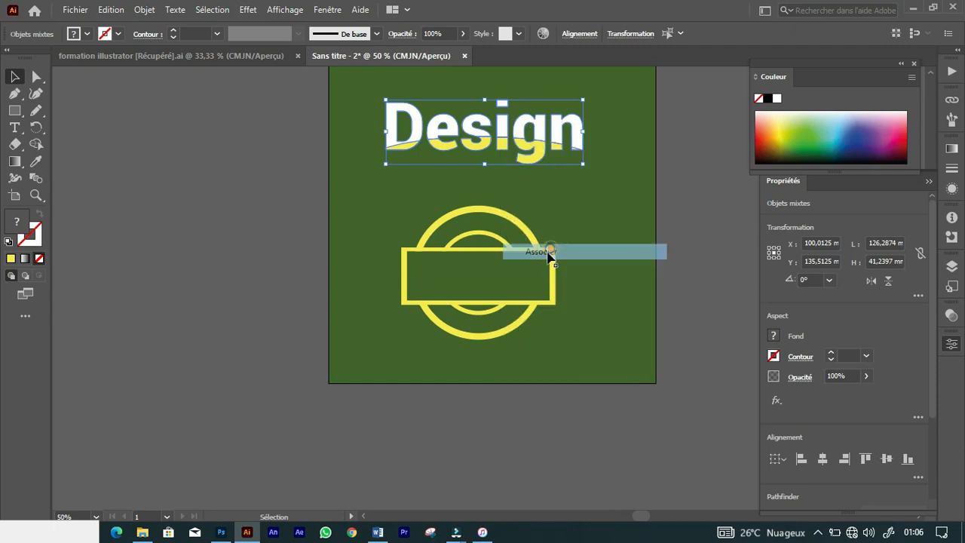
{"action": "left_click", "coordinate": [606, 186]}
{"action": "mouse_move", "coordinate": [535, 151]}
{"action": "left_mouse_down"}
{"action": "mouse_move", "coordinate": [556, 198]}
{"action": "mouse_move", "coordinate": [523, 150]}
{"action": "mouse_move", "coordinate": [546, 148]}
{"action": "mouse_move", "coordinate": [487, 147]}
{"action": "mouse_move", "coordinate": [524, 151]}
{"action": "left_mouse_up"}
Step: Show the layer list and expand the group holding the "Design" lettering pieces
{"action": "left_click", "coordinate": [930, 182]}
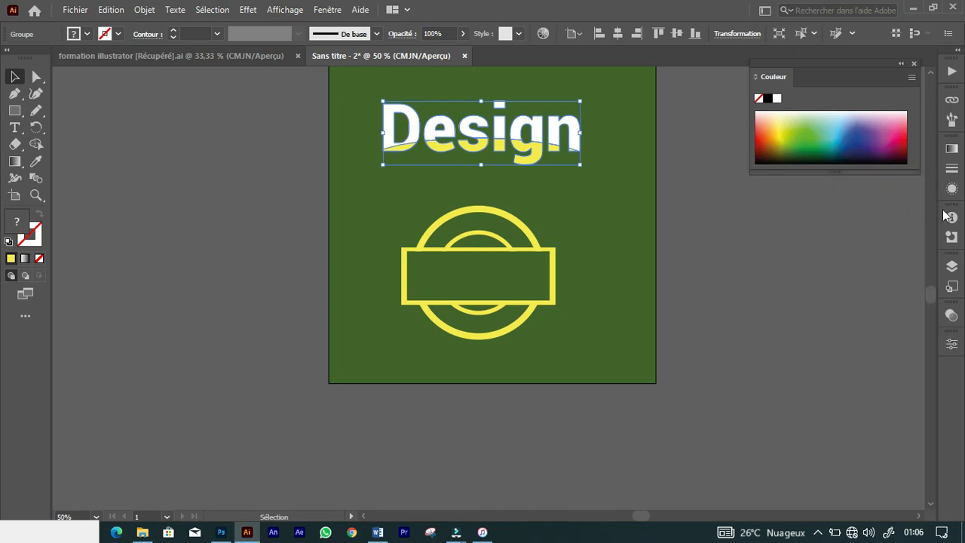
{"action": "left_click", "coordinate": [952, 265]}
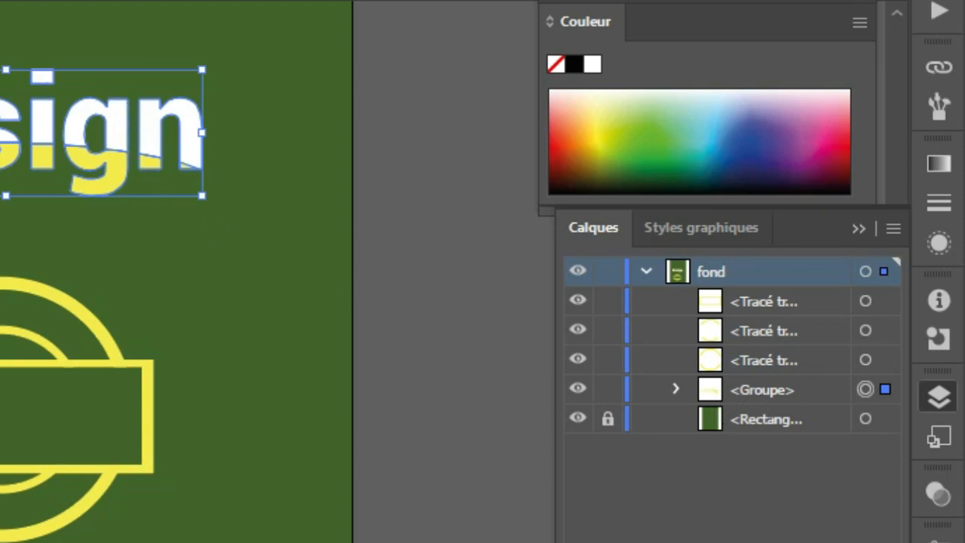
{"action": "left_click", "coordinate": [658, 386]}
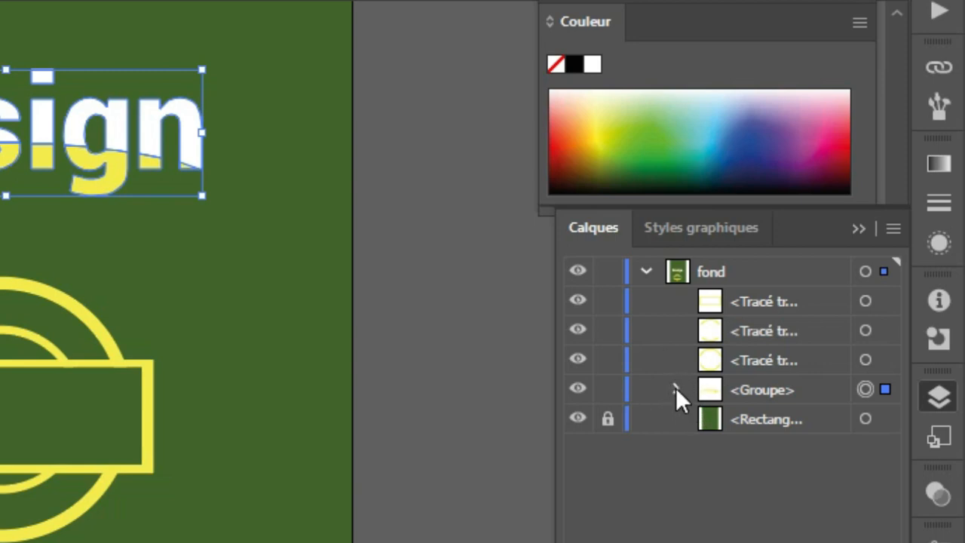
{"action": "left_click", "coordinate": [676, 389]}
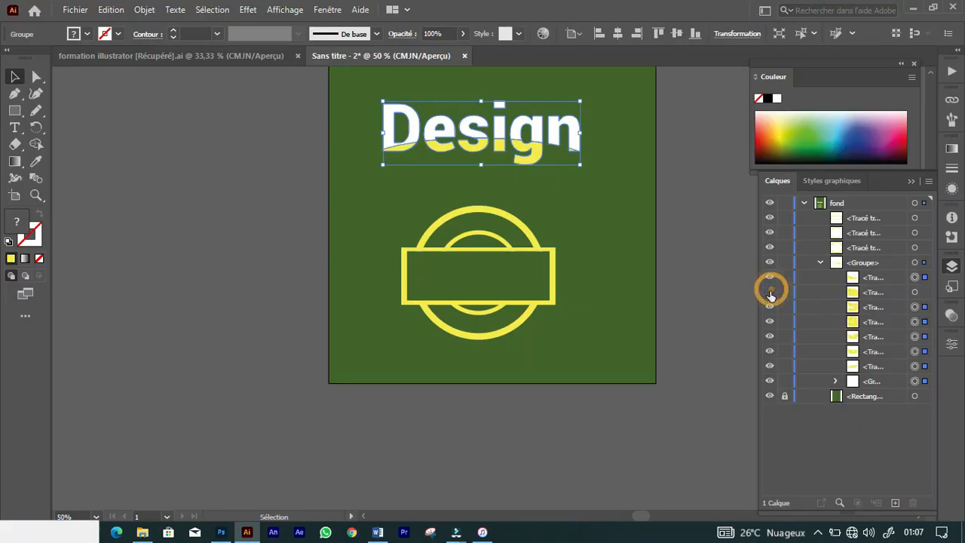
Step: Hide four yellow pieces inside the lettering group and show them again, collapse the group and deselect everything
{"action": "left_click", "coordinate": [769, 291]}
{"action": "left_click", "coordinate": [769, 322]}
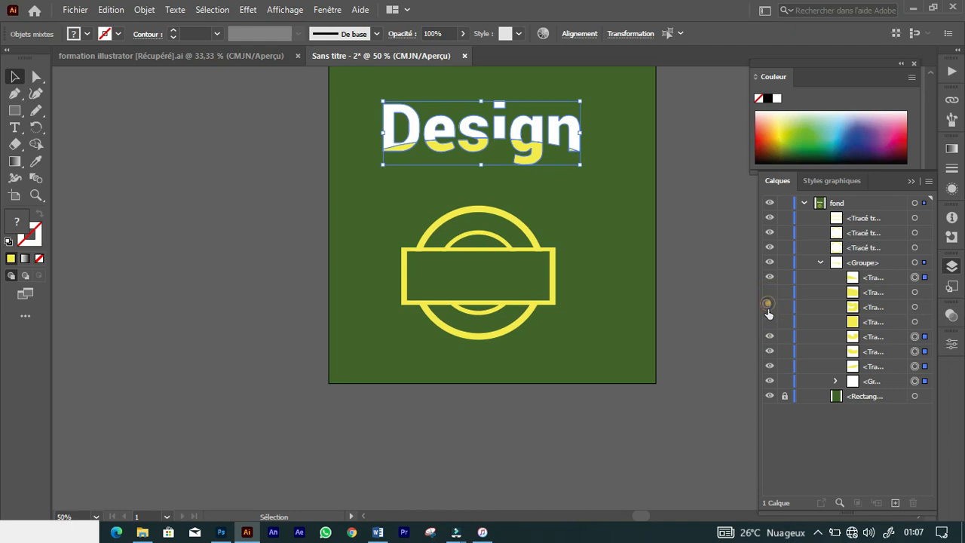
{"action": "left_click", "coordinate": [770, 307]}
{"action": "left_click", "coordinate": [770, 336]}
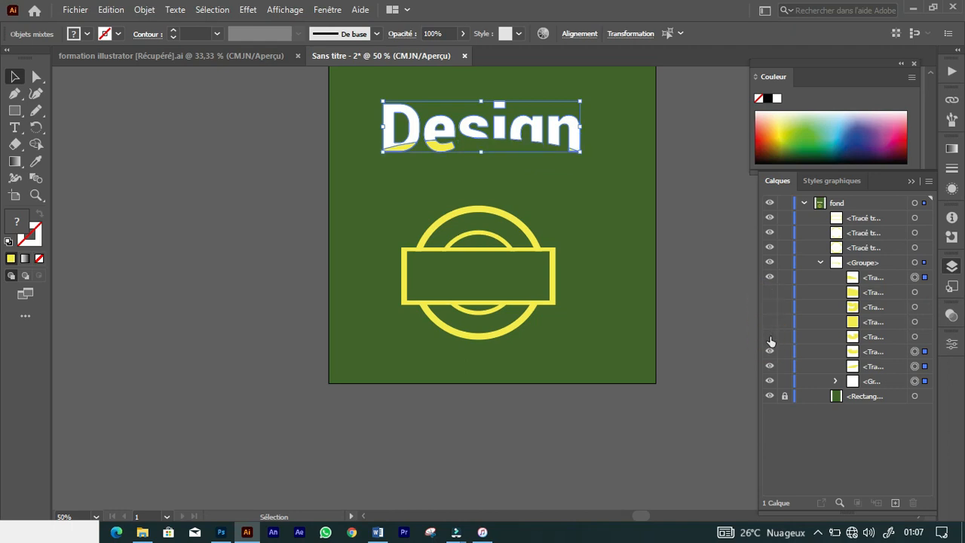
{"action": "left_click", "coordinate": [770, 336]}
{"action": "left_click", "coordinate": [770, 322]}
{"action": "left_click", "coordinate": [769, 307]}
{"action": "left_click", "coordinate": [770, 292]}
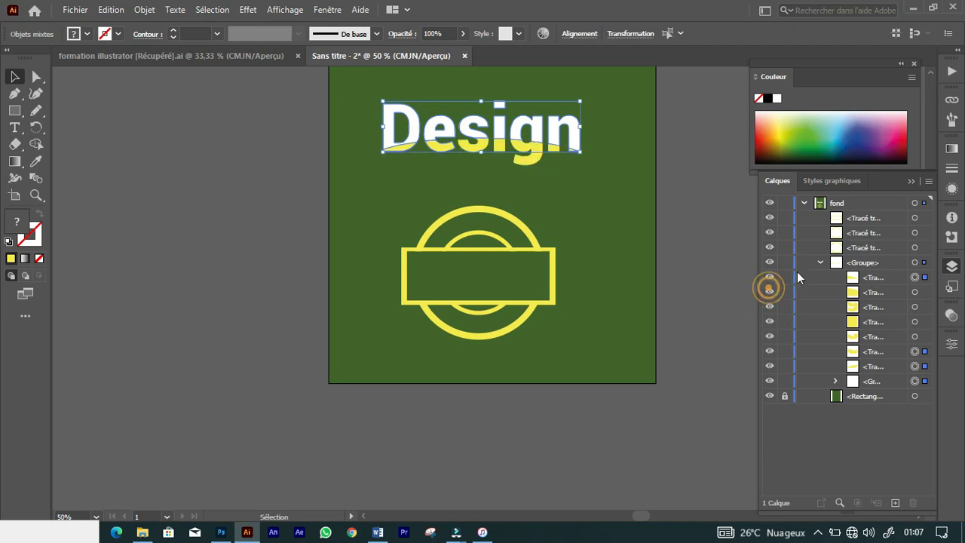
{"action": "left_click", "coordinate": [819, 263]}
{"action": "left_click", "coordinate": [696, 217]}
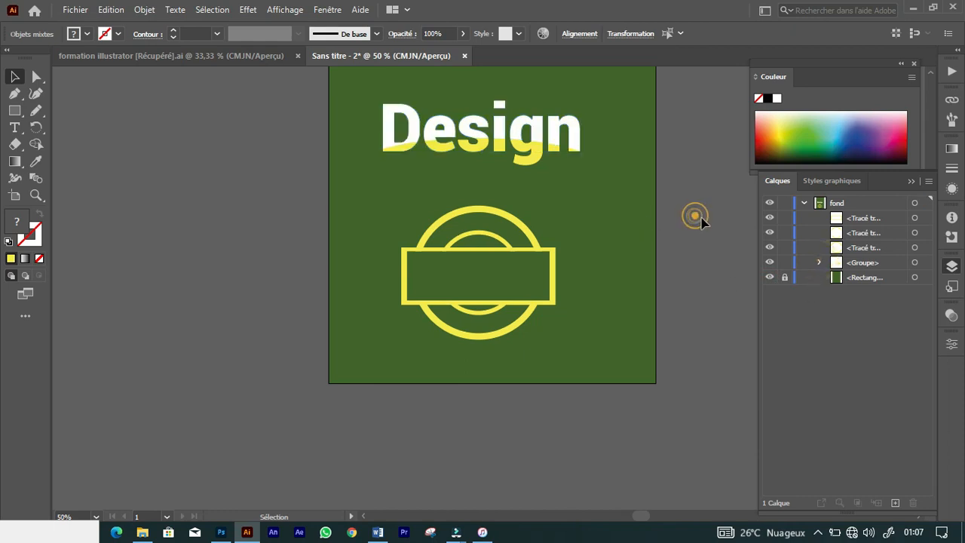
Step: Try ungrouping the "Design" lettering and moving the yellow lower pieces of the g and n down
{"action": "left_click_drag", "start_coordinate": [591, 194], "coordinate": [498, 318]}
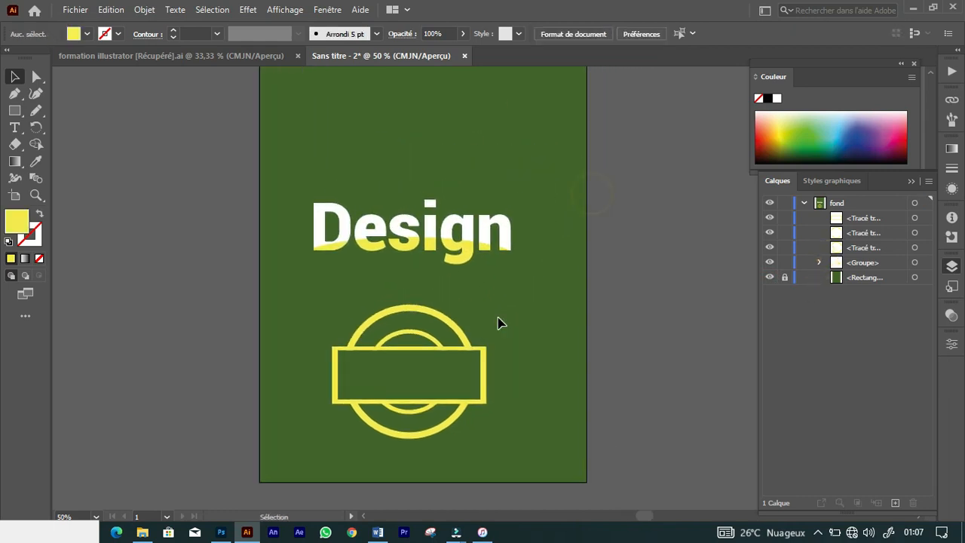
{"action": "scroll", "coordinate": [498, 319], "scroll_direction": "up", "scroll_amount": 2}
{"action": "left_click_drag", "start_coordinate": [79, 95], "coordinate": [503, 250]}
{"action": "left_click_drag", "start_coordinate": [649, 265], "coordinate": [637, 269]}
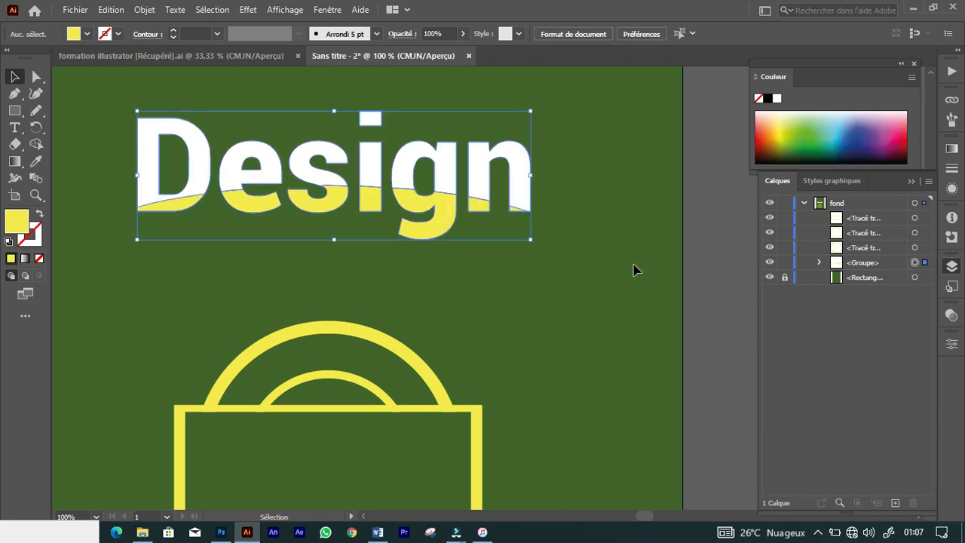
{"action": "right_click", "coordinate": [441, 172]}
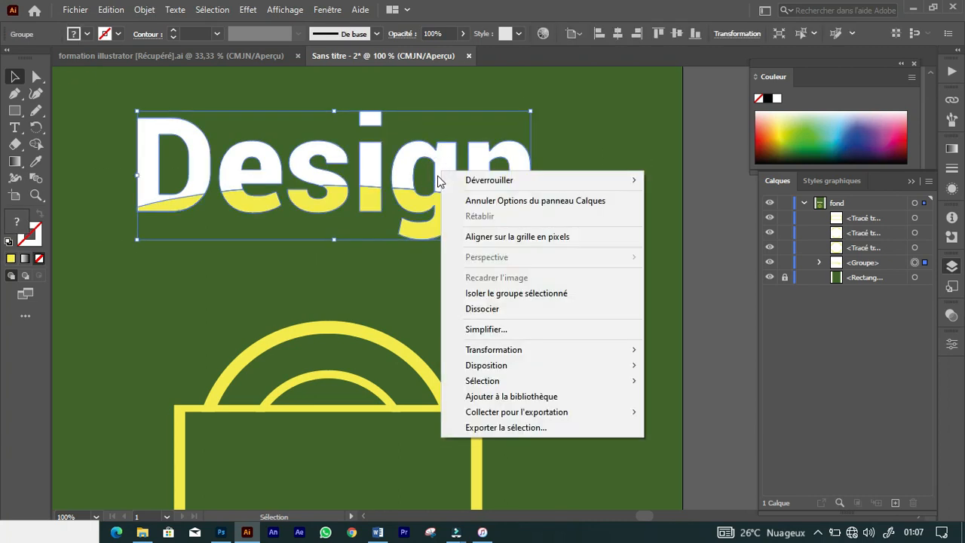
{"action": "left_click", "coordinate": [494, 309]}
{"action": "left_click", "coordinate": [564, 186]}
{"action": "left_click_drag", "start_coordinate": [445, 222], "coordinate": [445, 273]}
{"action": "left_click_drag", "start_coordinate": [476, 203], "coordinate": [492, 249]}
{"action": "left_click", "coordinate": [369, 199]}
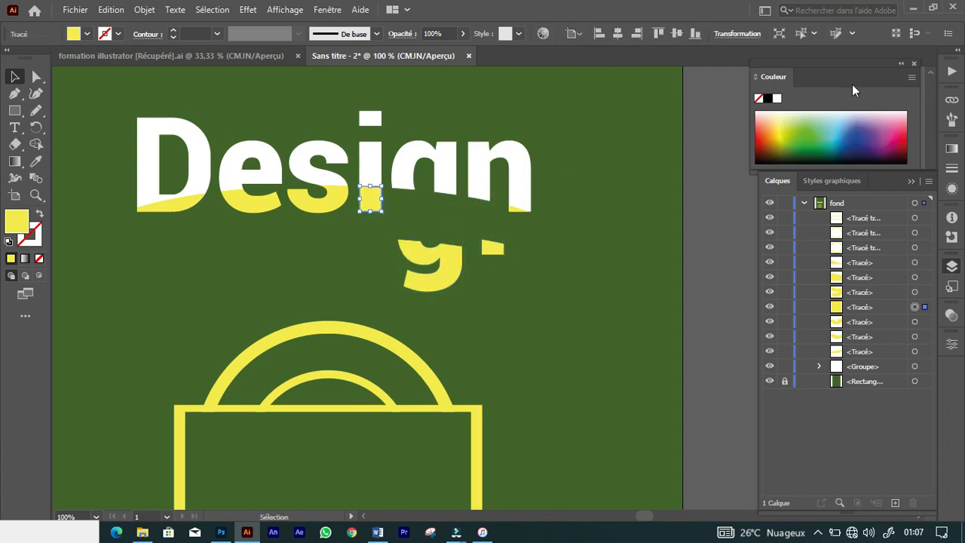
Step: Undo the piece moves and the ungrouping of the "Design" lettering
{"action": "key", "text": "ctrl+z"}
{"action": "key", "text": "ctrl+z"}
{"action": "key", "text": "ctrl+z"}
{"action": "key", "text": "ctrl+z"}
{"action": "key", "text": "ctrl+z"}
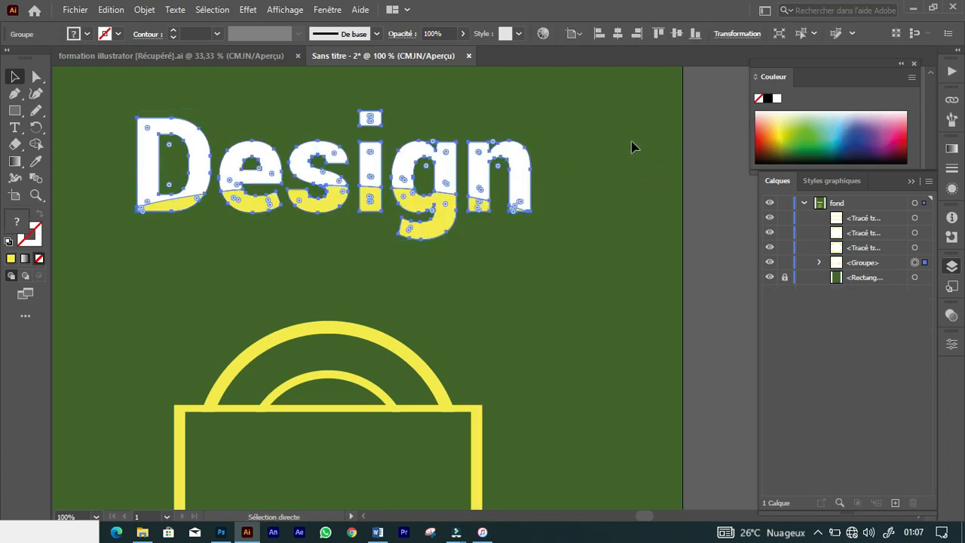
Step: Move the grouped "Design" lettering into the badge's yellow frame, scale it down to fit, and deselect it
{"action": "key", "text": "ctrl"}
{"action": "key", "text": "ctrl+minus"}
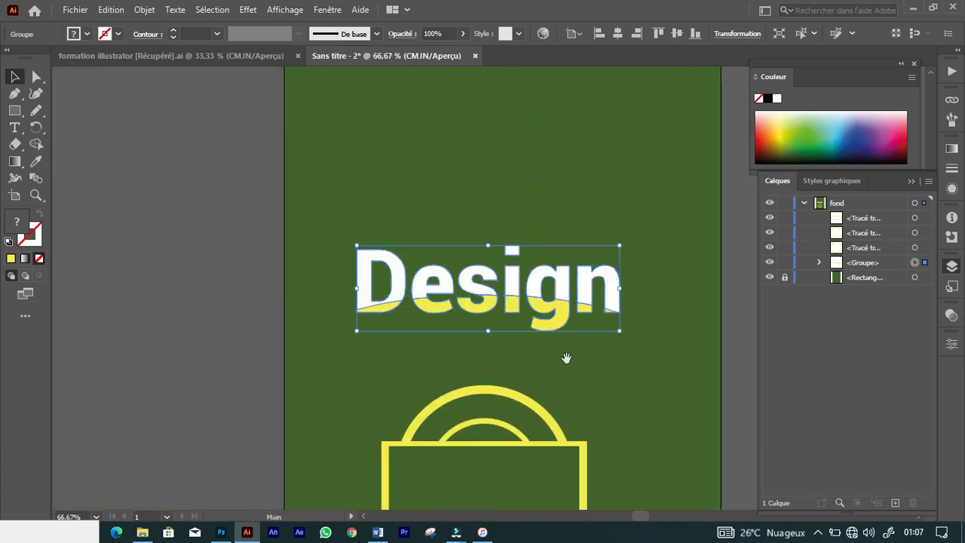
{"action": "left_click_drag", "start_coordinate": [569, 325], "coordinate": [495, 207]}
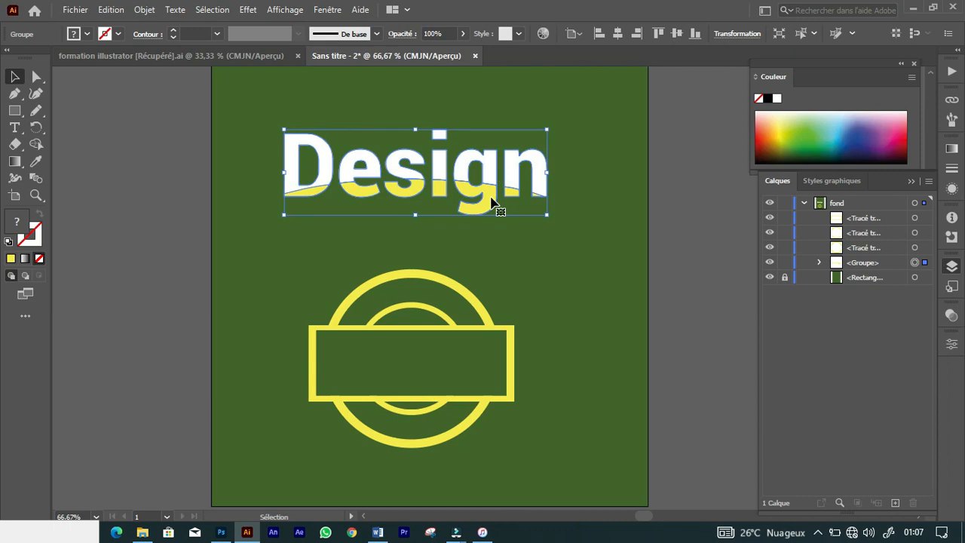
{"action": "left_click_drag", "start_coordinate": [491, 200], "coordinate": [490, 367]}
{"action": "left_click", "coordinate": [726, 301]}
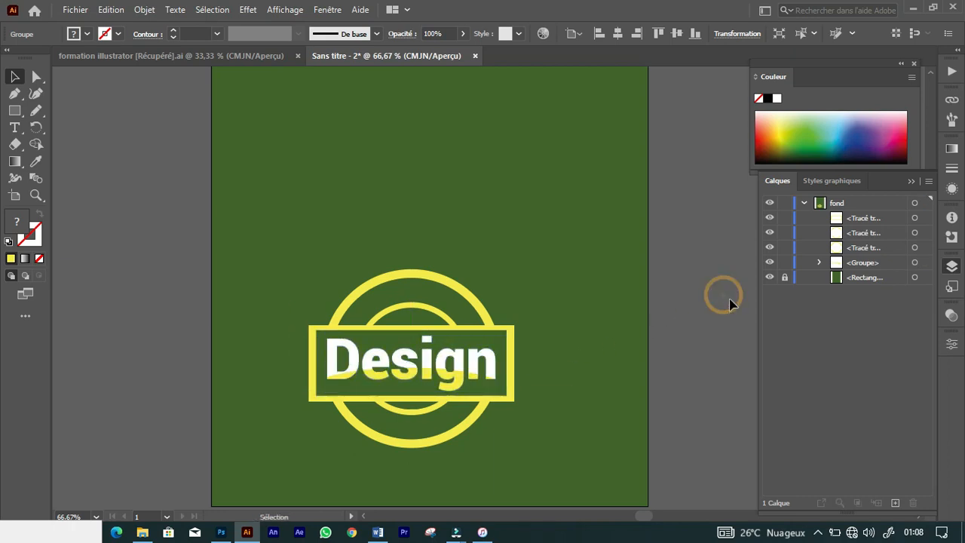
Step: Shrink the "Design" group further about its centre to leave more margin within the frame
{"action": "left_click", "coordinate": [450, 373]}
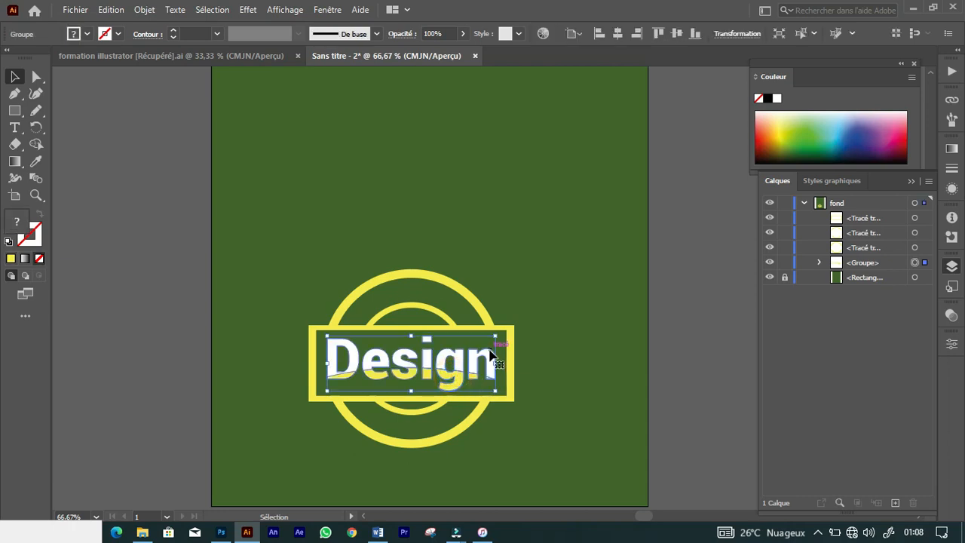
{"action": "left_click_drag", "start_coordinate": [498, 336], "coordinate": [478, 343]}
{"action": "left_click", "coordinate": [710, 303]}
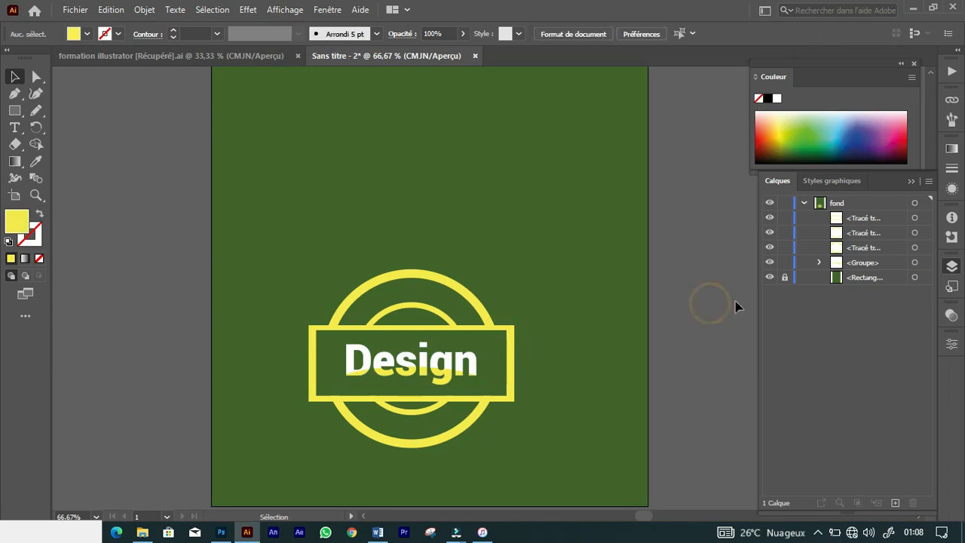
Step: Draw a curved open path with the Pen tool just above the inner ring's upper arc, ending at the frame's upper edge
{"action": "key", "text": "ctrl+1"}
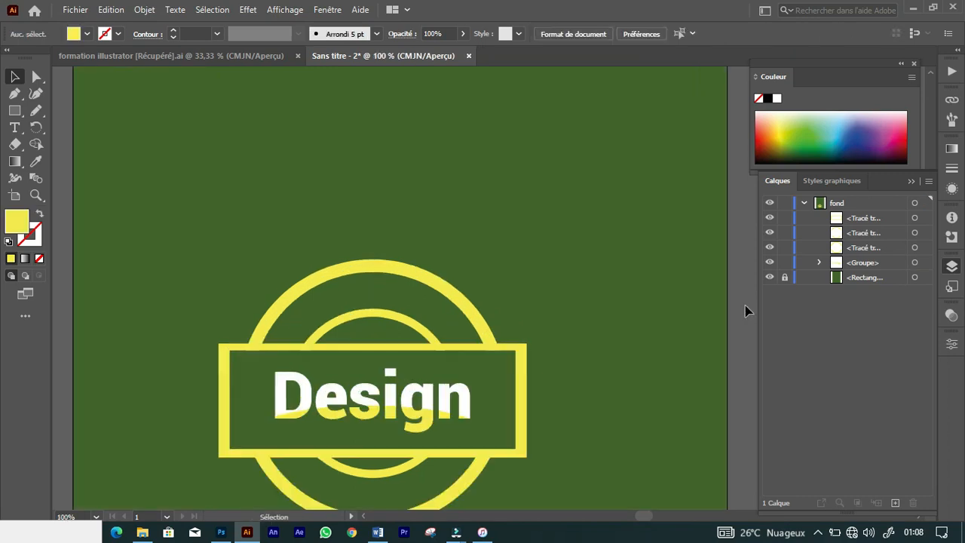
{"action": "left_click_drag", "start_coordinate": [358, 315], "coordinate": [352, 198]}
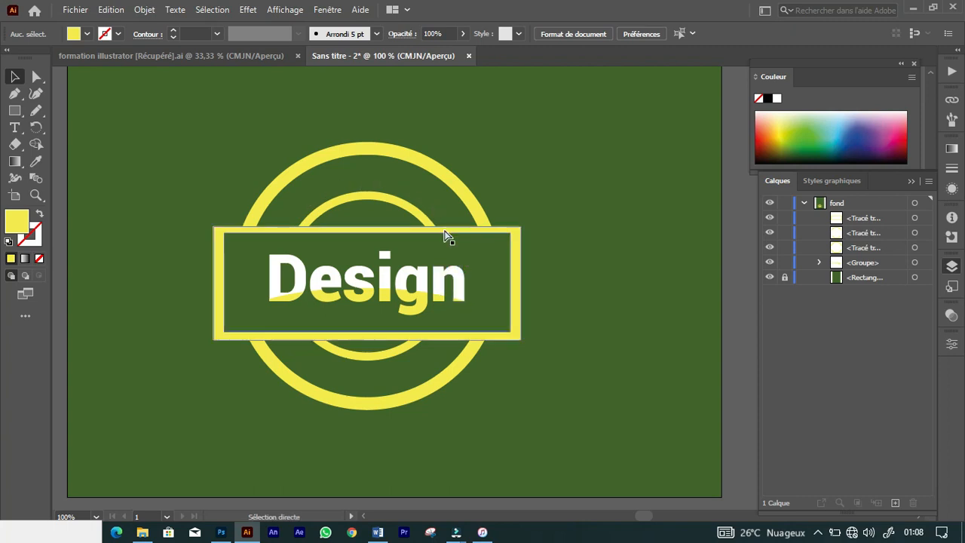
{"action": "key", "text": "ctrl+plus"}
{"action": "left_click", "coordinate": [342, 99]}
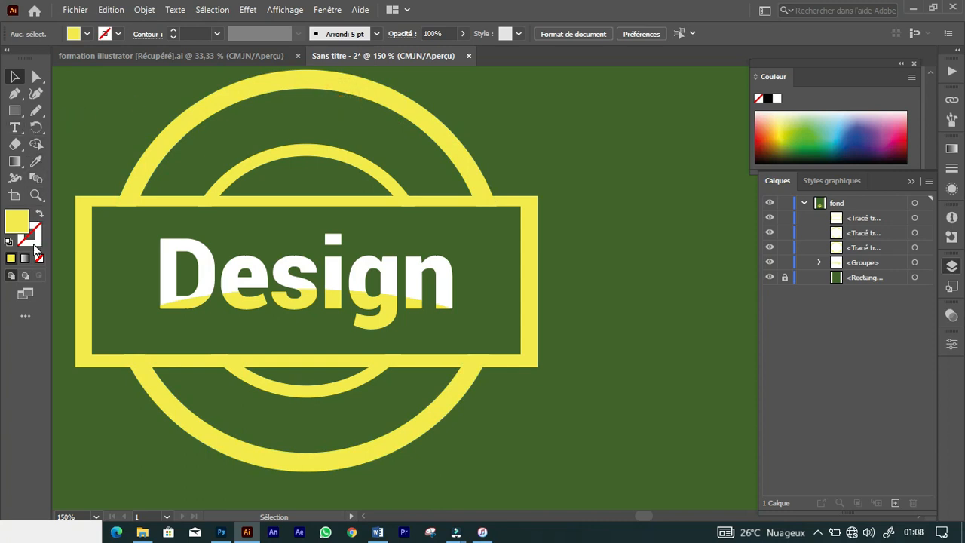
{"action": "left_click", "coordinate": [15, 94]}
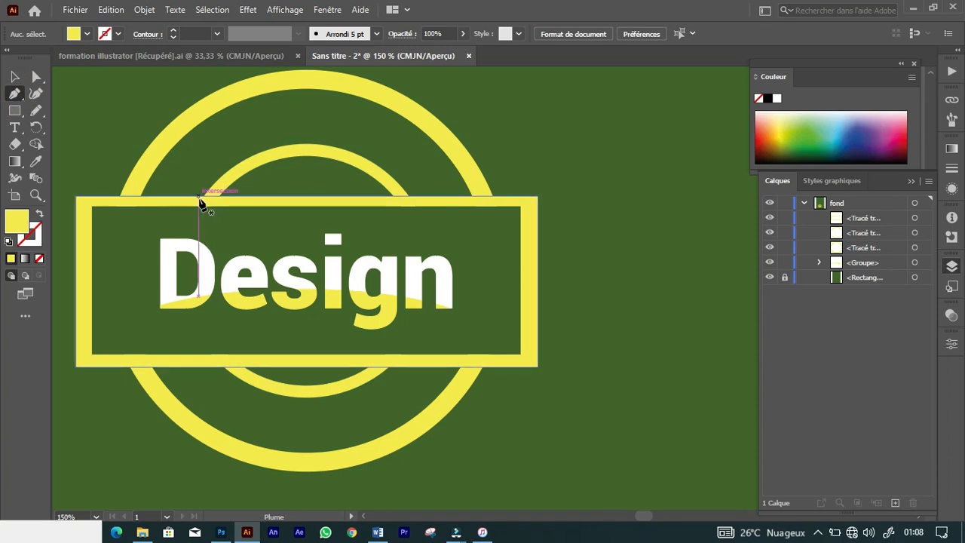
{"action": "left_click", "coordinate": [199, 198]}
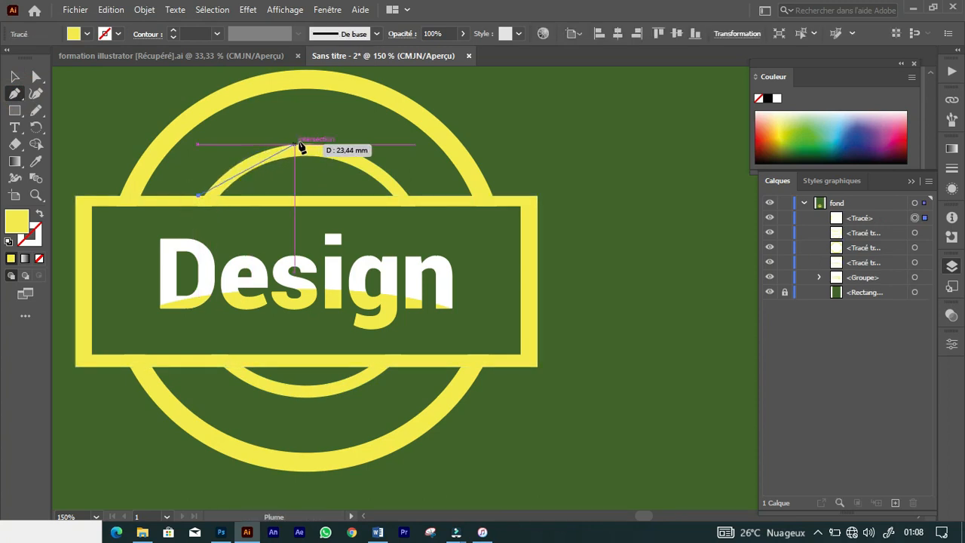
{"action": "left_click_drag", "start_coordinate": [310, 138], "coordinate": [390, 140]}
{"action": "left_click", "coordinate": [414, 198]}
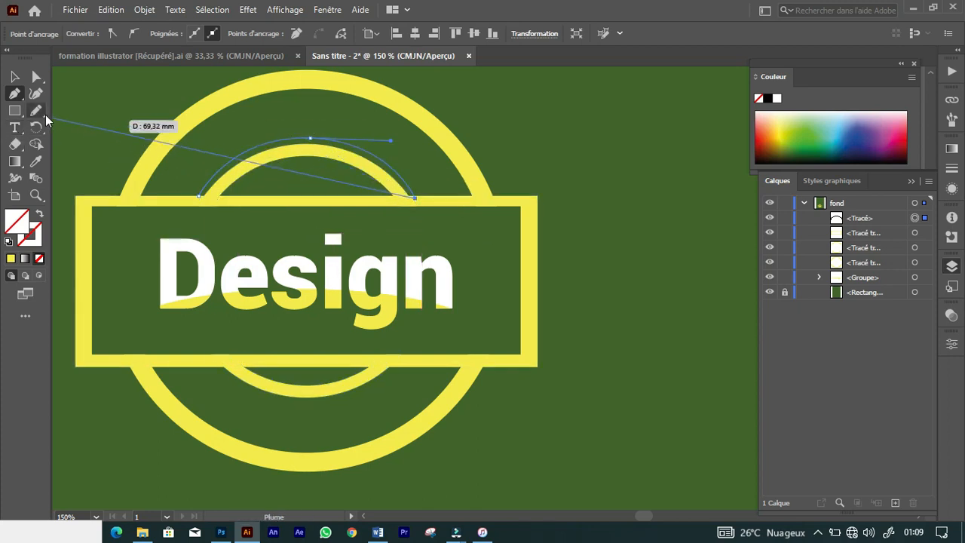
Step: Add the text "FORMATION" along the curved path above the inner ring
{"action": "left_click", "coordinate": [13, 129]}
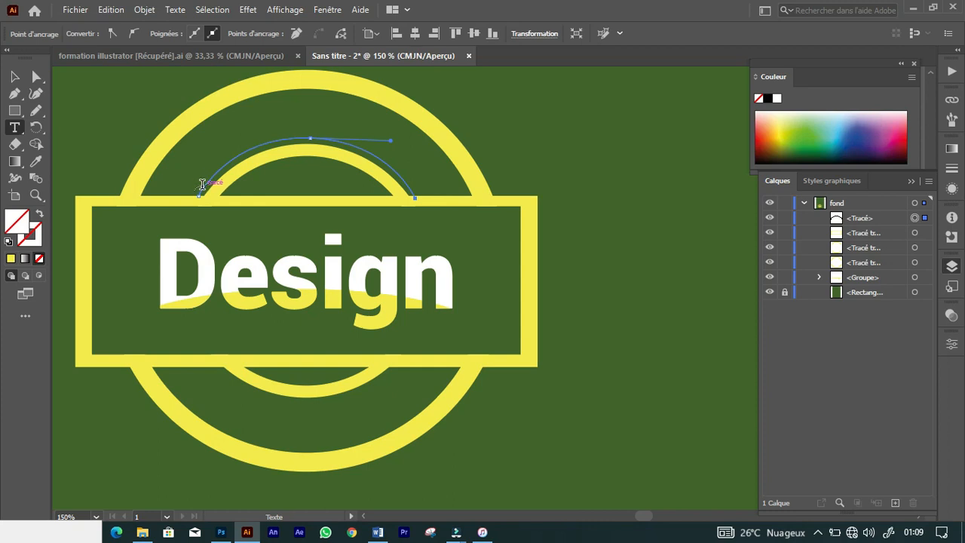
{"action": "left_click", "coordinate": [202, 184]}
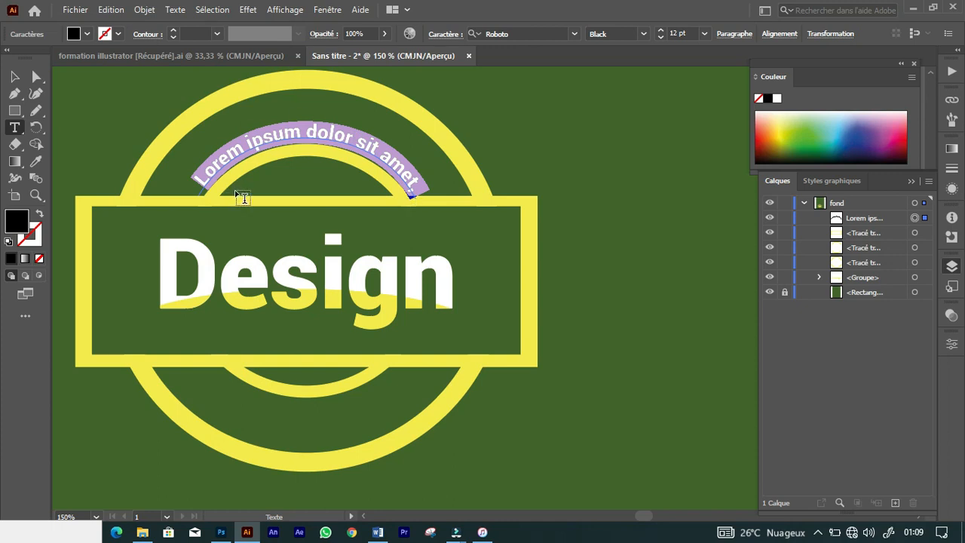
{"action": "type", "text": "FO"}
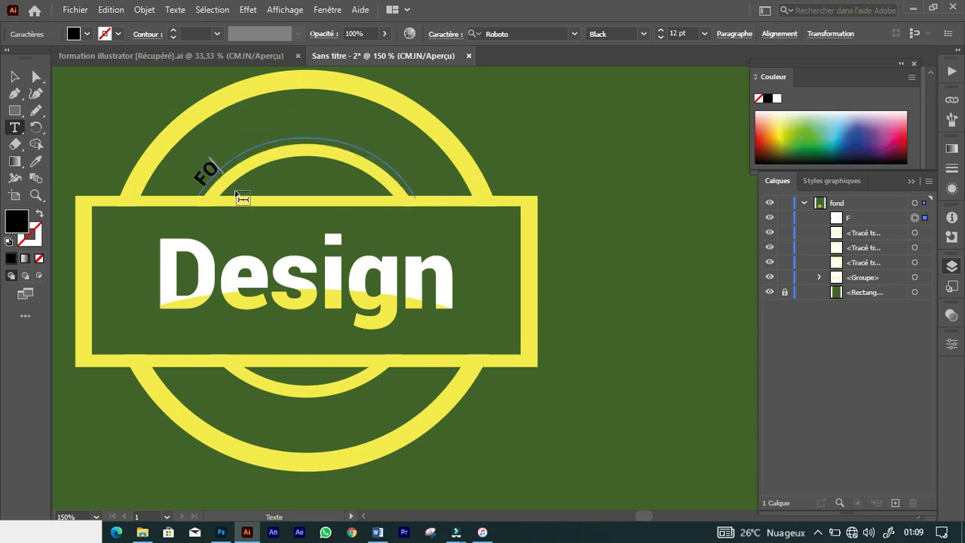
{"action": "type", "text": "RMATION"}
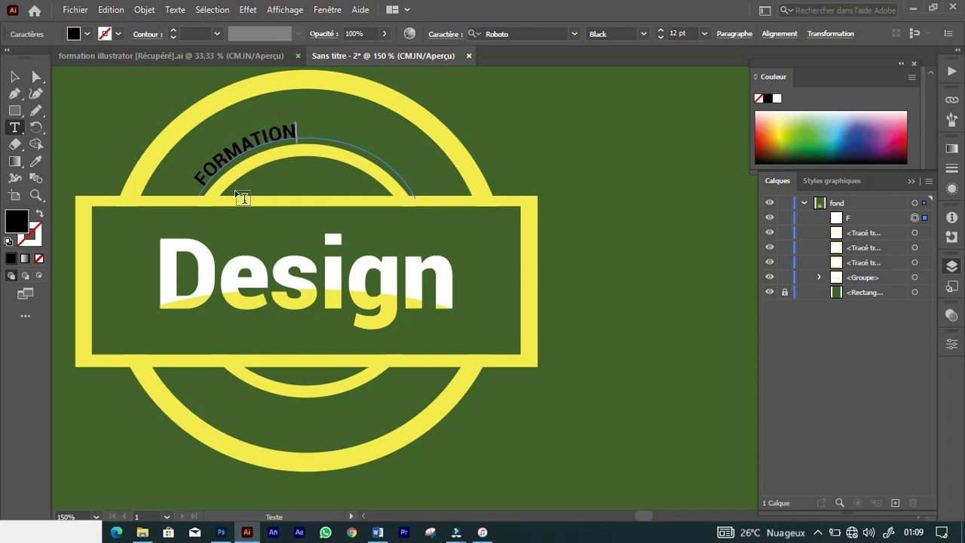
Step: Set the font size of the whole curved "FORMATION" text to 24 pt
{"action": "key", "text": "ctrl"}
{"action": "key", "text": "ctrl+a"}
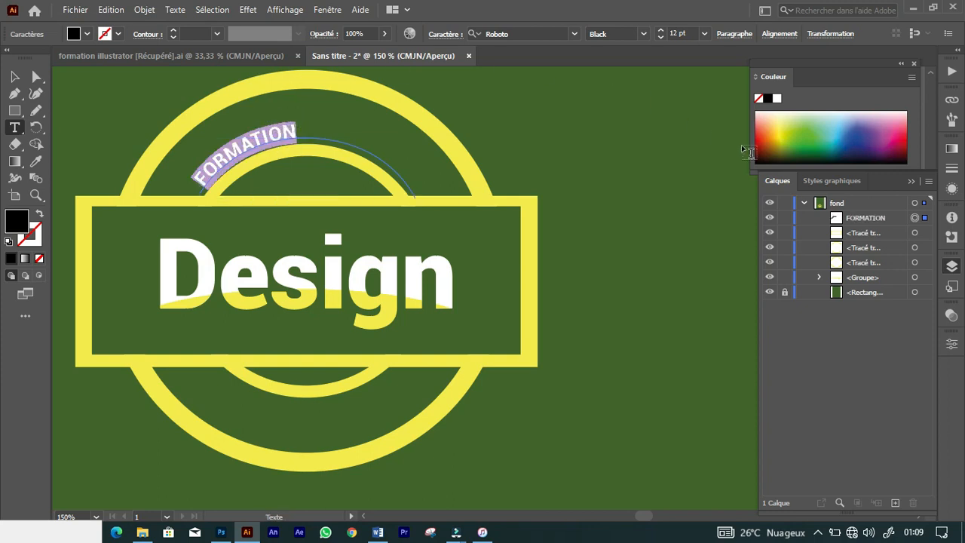
{"action": "left_click", "coordinate": [443, 35]}
{"action": "left_click", "coordinate": [704, 33]}
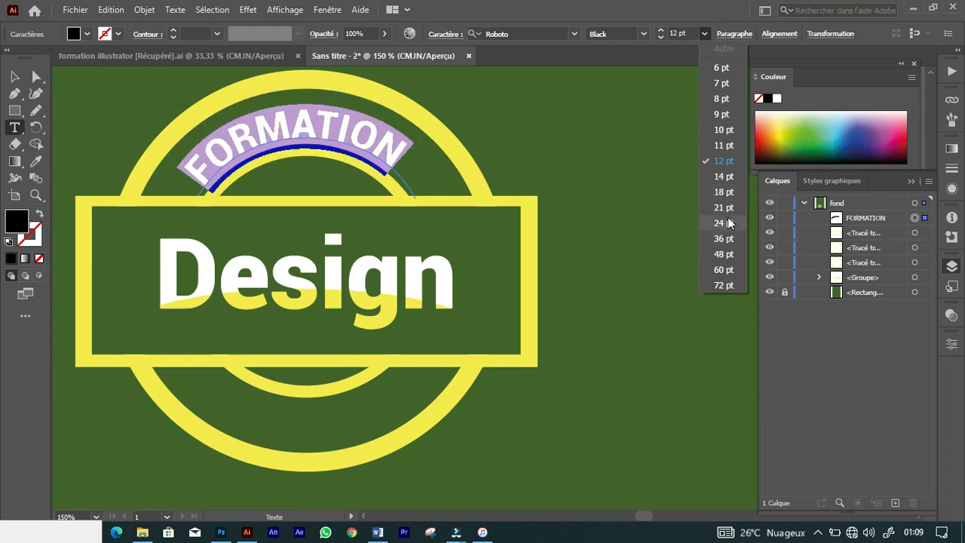
{"action": "left_click", "coordinate": [720, 223]}
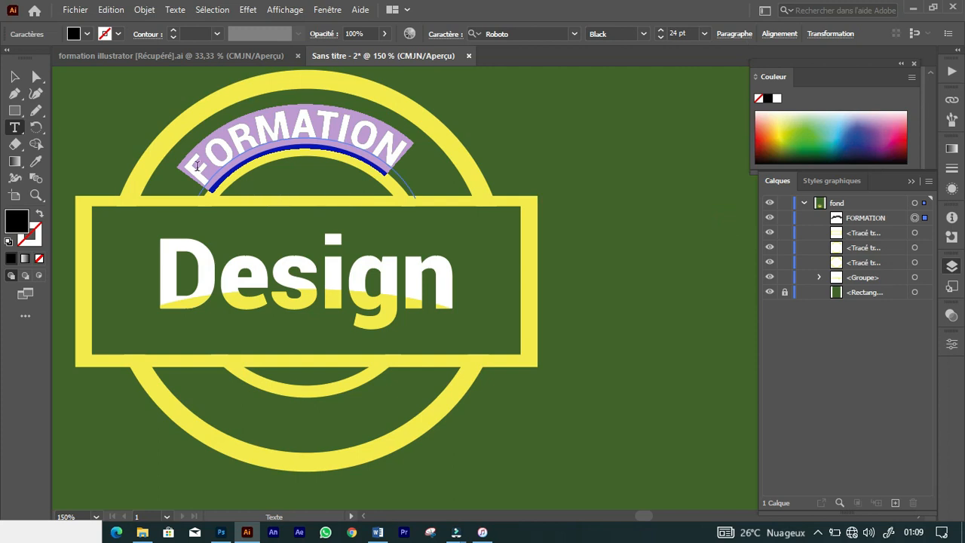
Step: Fill the "FORMATION" text with the bright yellow swatch and finish editing it
{"action": "left_click", "coordinate": [86, 35]}
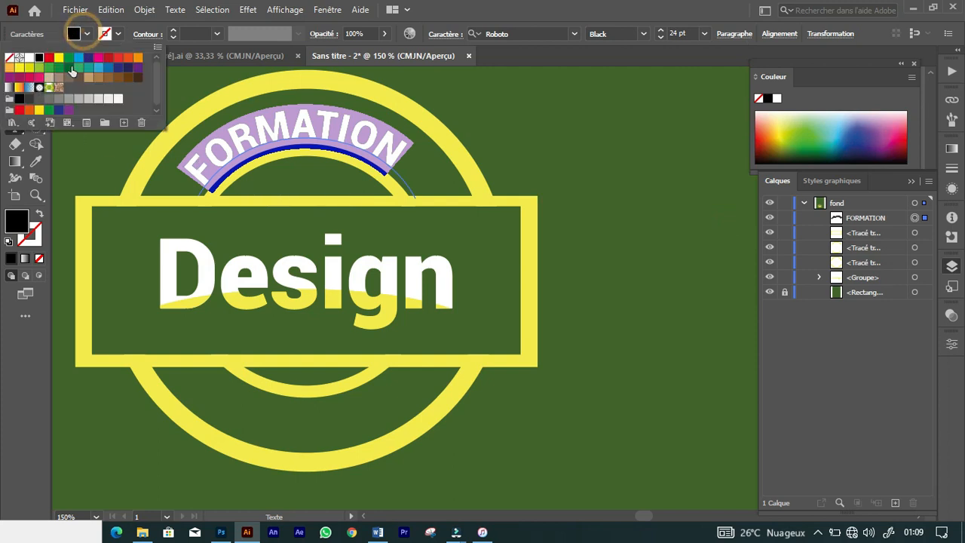
{"action": "left_click", "coordinate": [58, 59]}
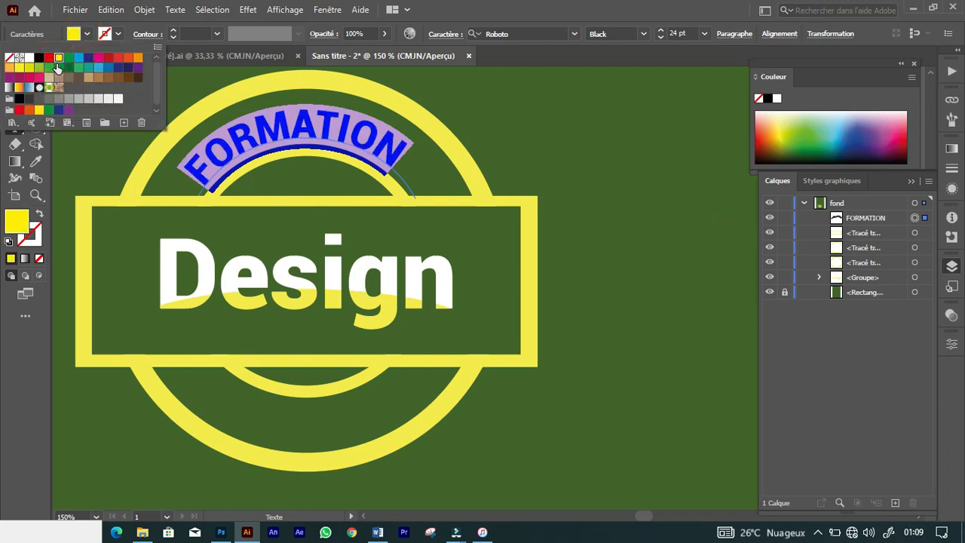
{"action": "left_click", "coordinate": [21, 36]}
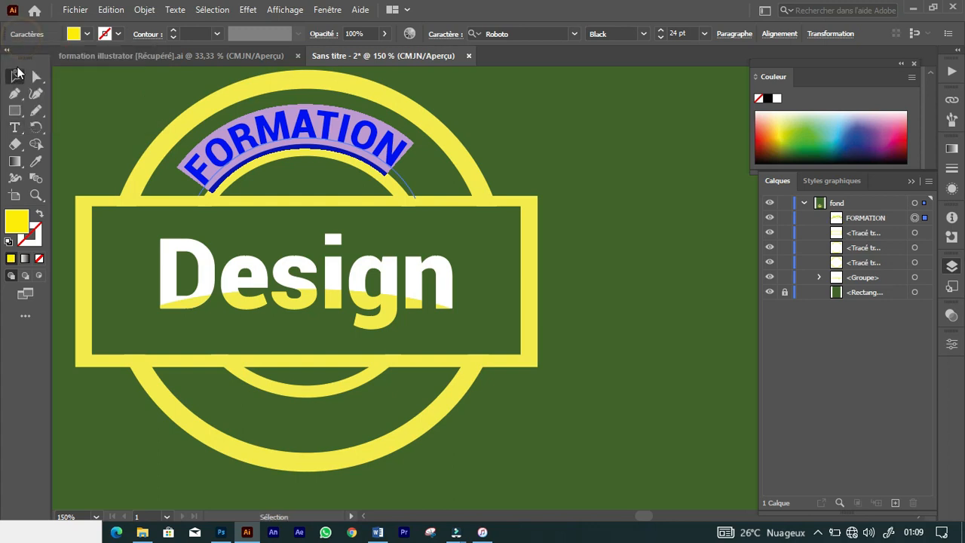
{"action": "left_click", "coordinate": [15, 77]}
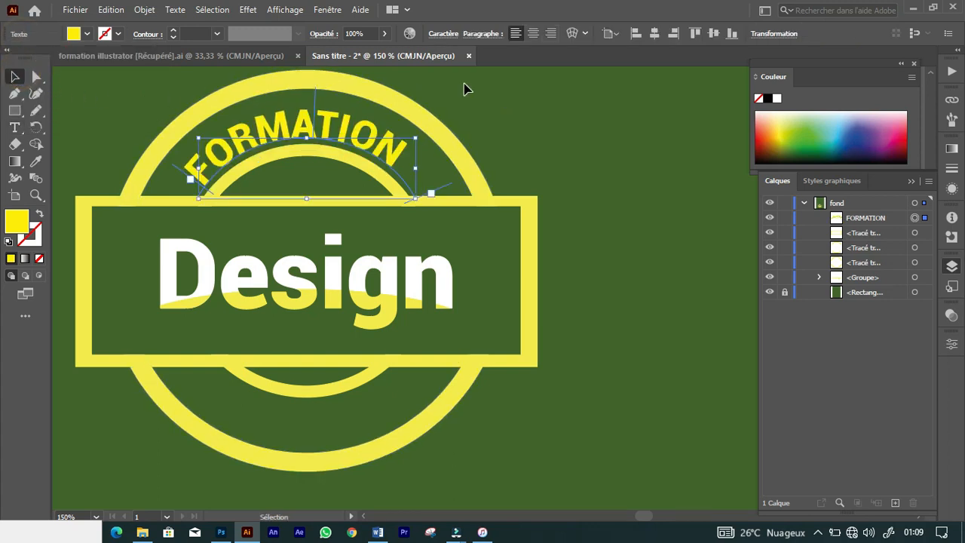
Step: Draw a curved open path with the Pen tool between the lower arcs of the two rings, starting and ending at the frame's lower edge
{"action": "left_click", "coordinate": [573, 169]}
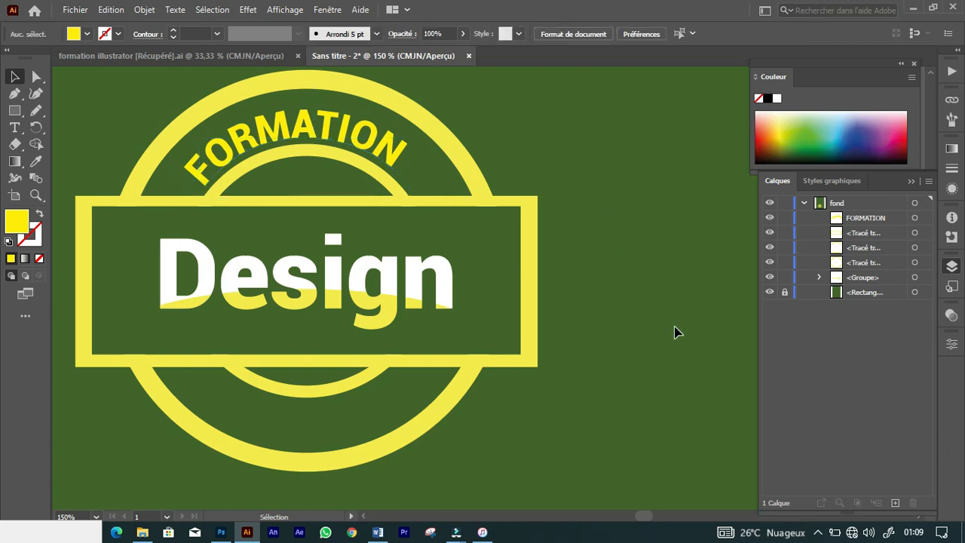
{"action": "key", "text": "ctrl+minus"}
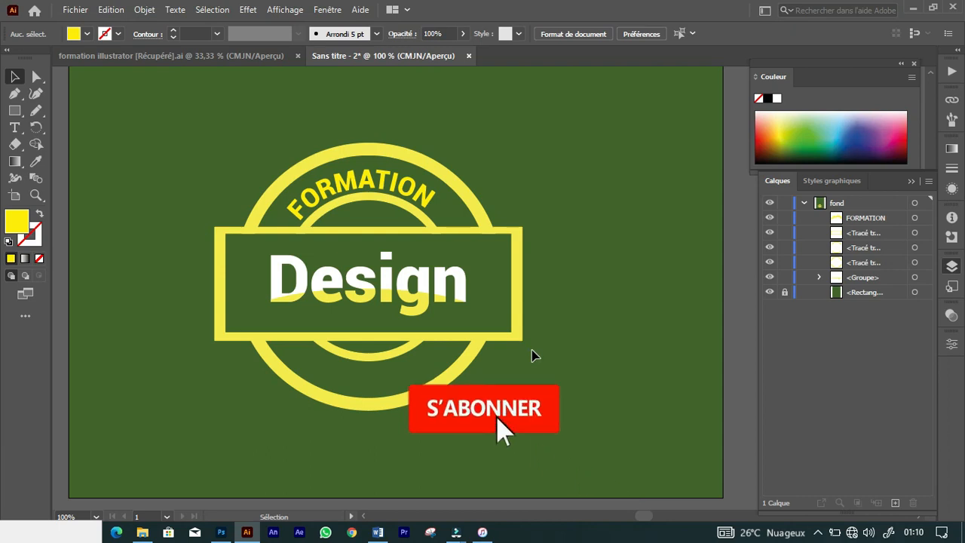
{"action": "key", "text": "p"}
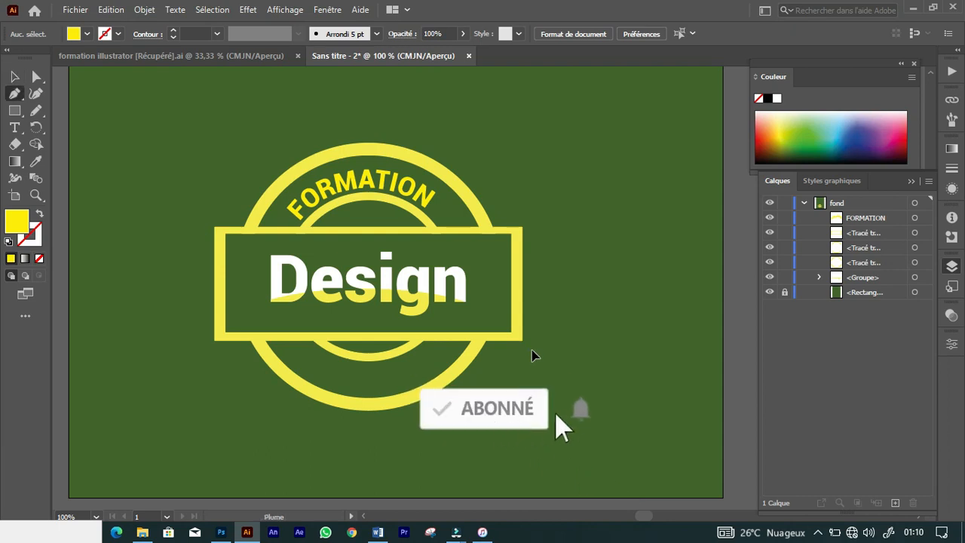
{"action": "left_click", "coordinate": [271, 343]}
{"action": "left_click_drag", "start_coordinate": [375, 392], "coordinate": [445, 388]}
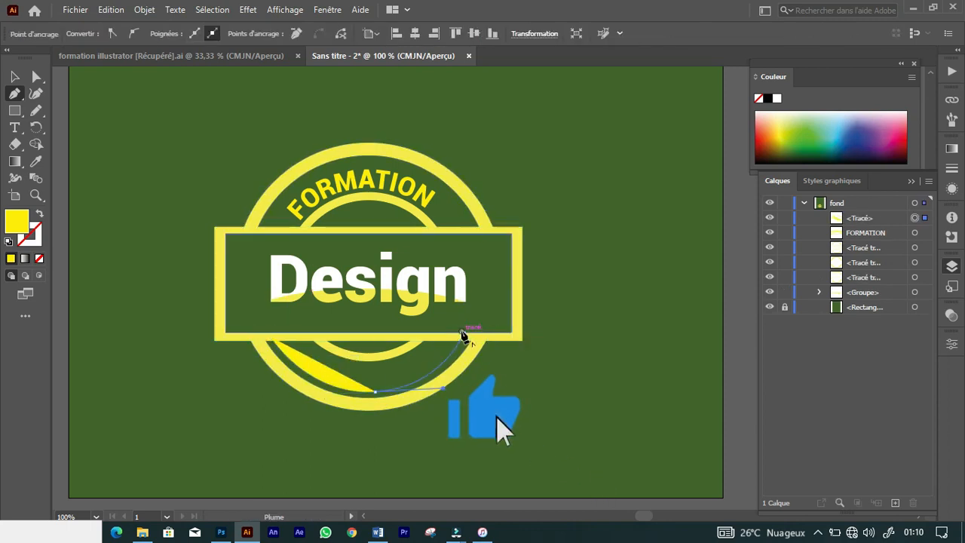
Step: Add the text "GRAPHIQUE" along the lower curved path and copy the yellow appearance of "FORMATION" onto it with the Eyedropper
{"action": "key", "text": "t"}
{"action": "left_click", "coordinate": [273, 341]}
{"action": "type", "text": "GRAPHIQUE"}
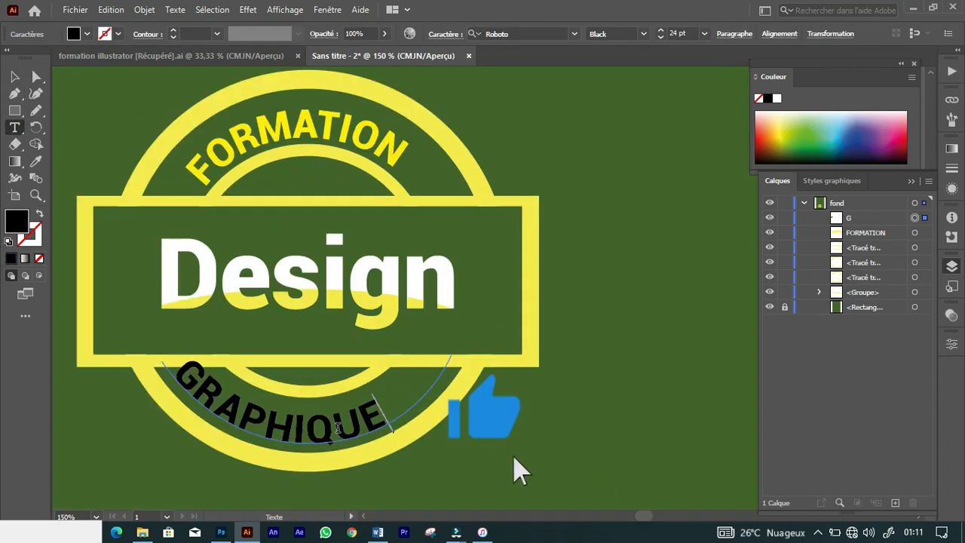
{"action": "key", "text": "i"}
{"action": "left_click", "coordinate": [291, 114]}
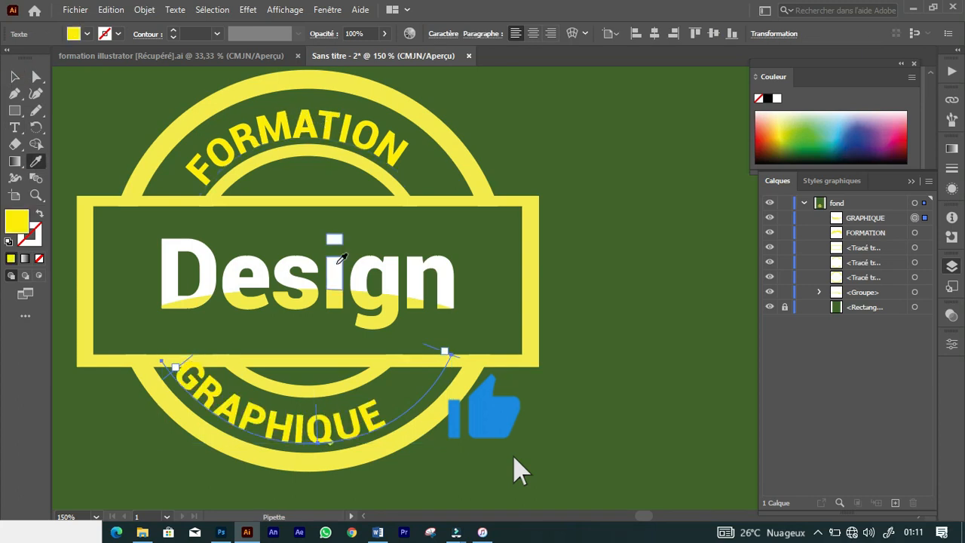
Step: Reposition the curved "GRAPHIQUE" text so it sits centred between the rings below the frame, and deselect it
{"action": "left_click", "coordinate": [15, 77]}
{"action": "double_click", "coordinate": [185, 377]}
{"action": "left_click", "coordinate": [202, 179]}
{"action": "left_click", "coordinate": [15, 77]}
{"action": "left_click", "coordinate": [570, 321]}
{"action": "scroll", "coordinate": [499, 422], "scroll_direction": "down", "scroll_amount": 2}
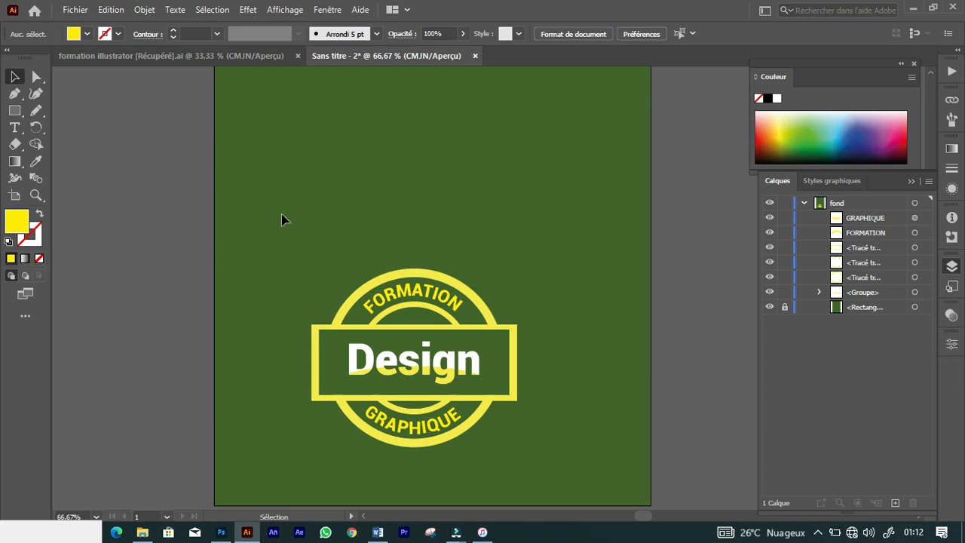
Step: Group the whole badge, including the rings, frame, "Design" lettering and both curved texts
{"action": "left_click_drag", "start_coordinate": [261, 217], "coordinate": [577, 500]}
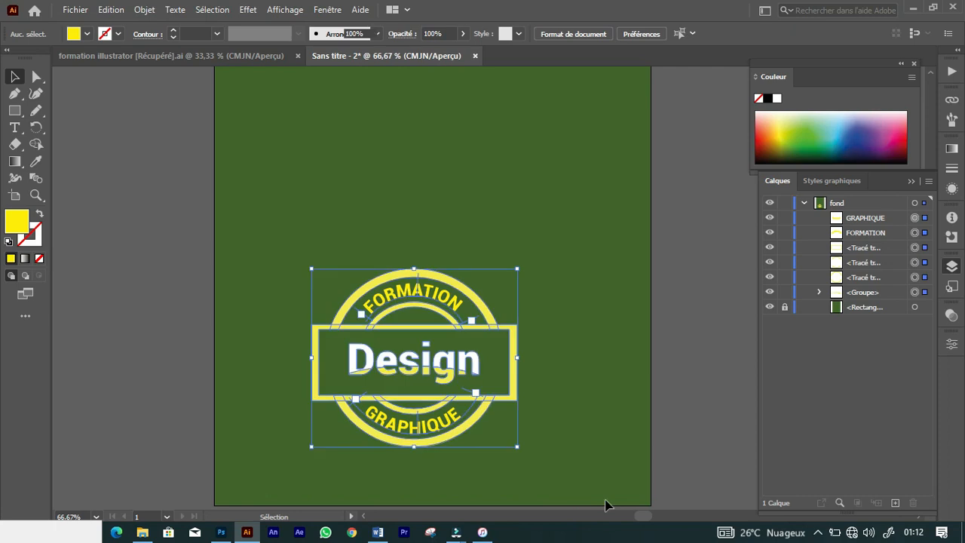
{"action": "right_click", "coordinate": [397, 293]}
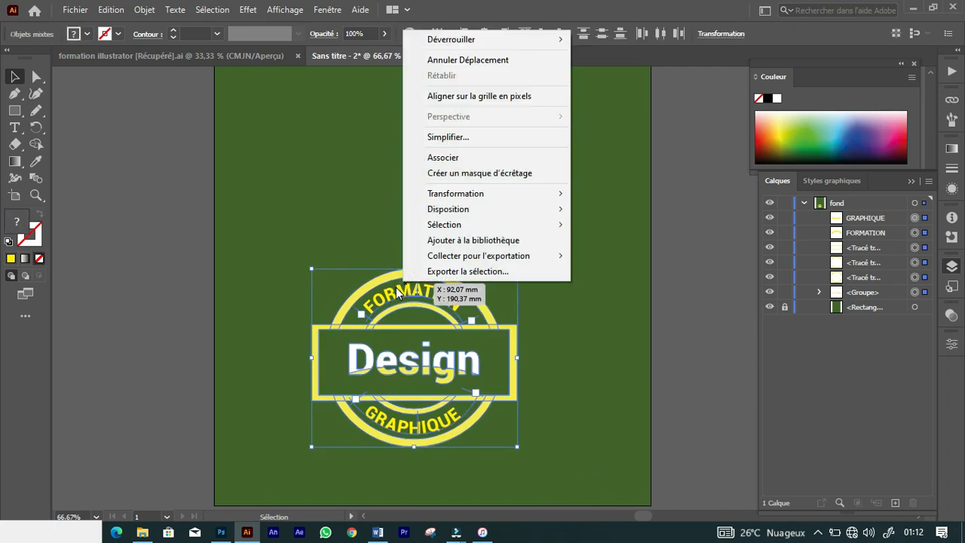
{"action": "left_click", "coordinate": [463, 157]}
{"action": "left_click", "coordinate": [579, 290]}
Step: Move the grouped badge up the poster and centre it horizontally and vertically on the artboard
{"action": "left_click_drag", "start_coordinate": [455, 343], "coordinate": [465, 228]}
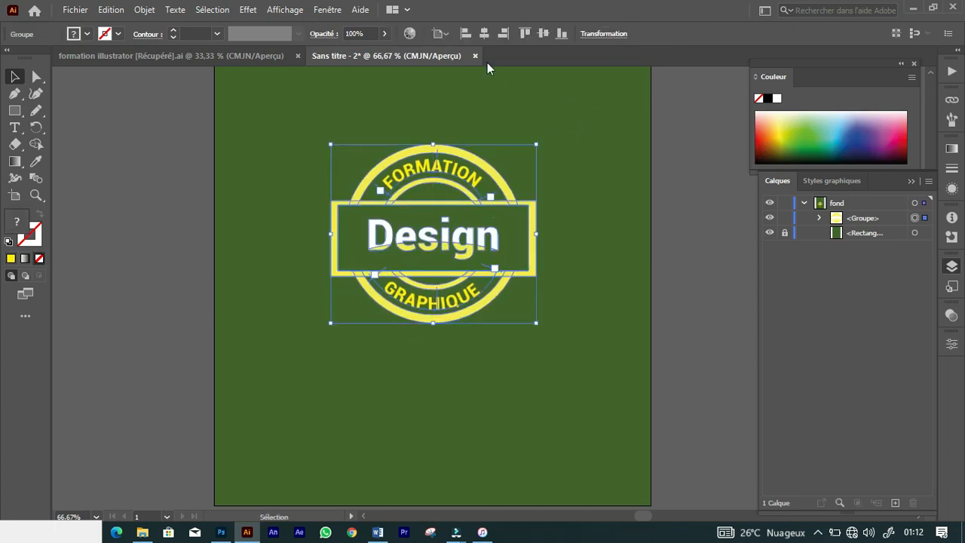
{"action": "left_click", "coordinate": [485, 34]}
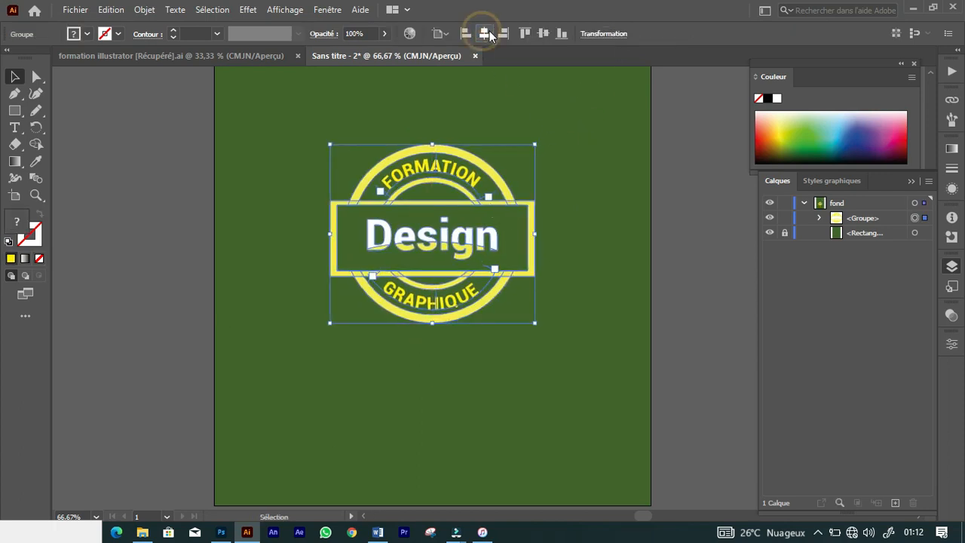
{"action": "left_click", "coordinate": [542, 33]}
{"action": "key", "text": "ctrl+minus"}
{"action": "key", "text": "ctrl+minus"}
{"action": "left_click", "coordinate": [654, 288]}
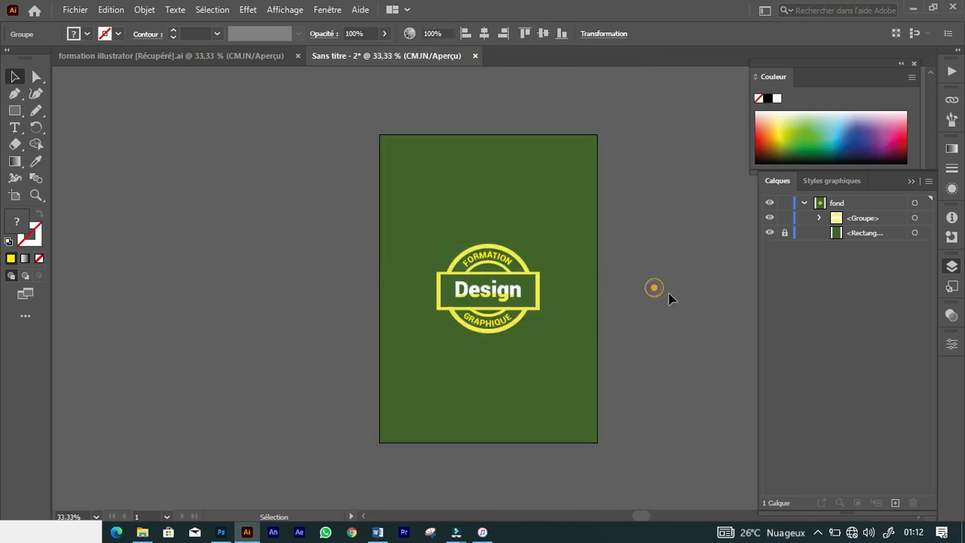
Step: Collapse the "fond" layer and create a new layer named "texte" above it
{"action": "left_click", "coordinate": [803, 203]}
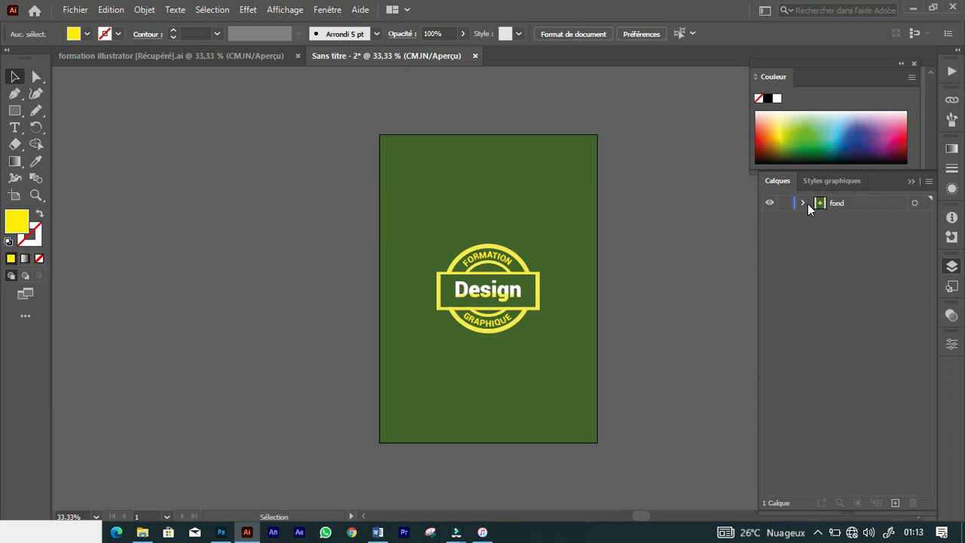
{"action": "left_click", "coordinate": [894, 502]}
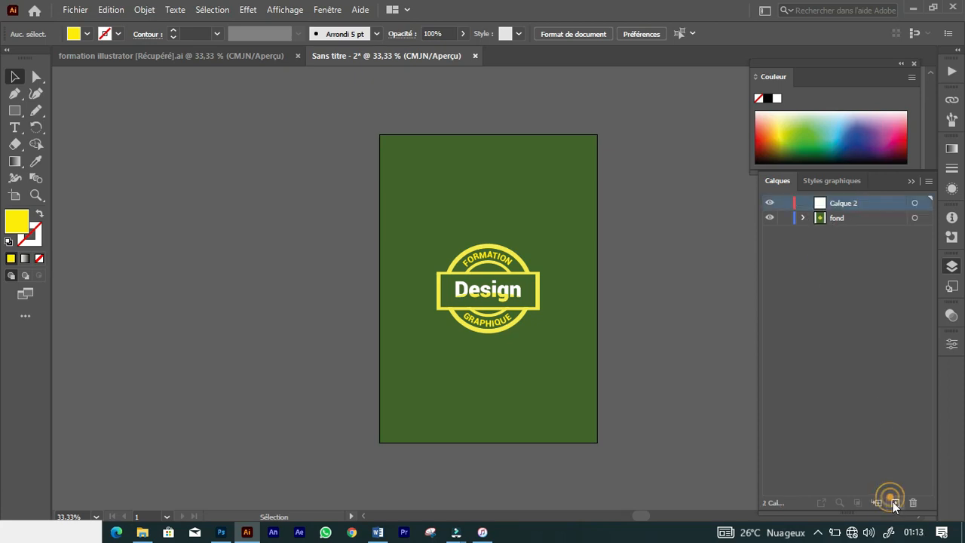
{"action": "double_click", "coordinate": [838, 203]}
{"action": "type", "text": "te"}
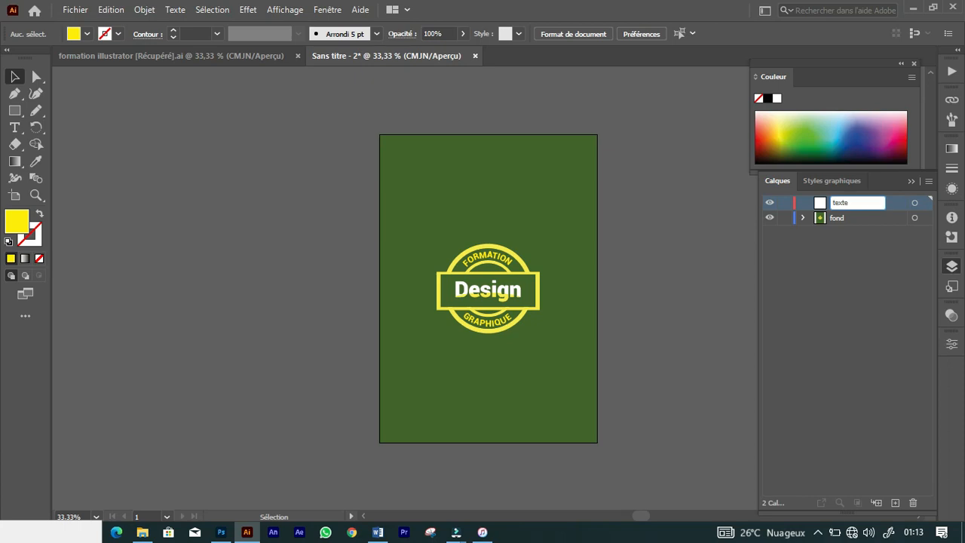
{"action": "type", "text": "xte"}
{"action": "key", "text": "Return"}
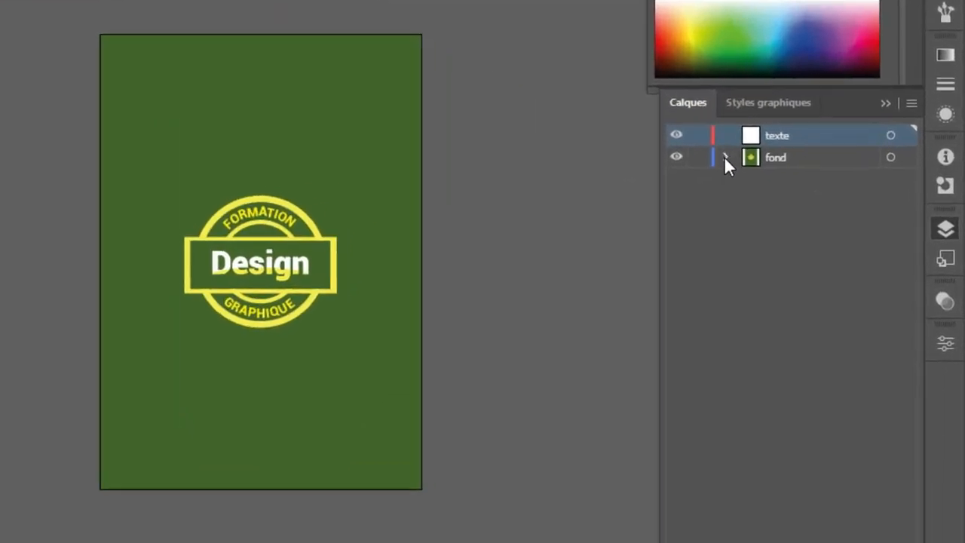
Step: Examine the objects and nested groups inside the "fond" layer and collapse it again
{"action": "left_click", "coordinate": [726, 159]}
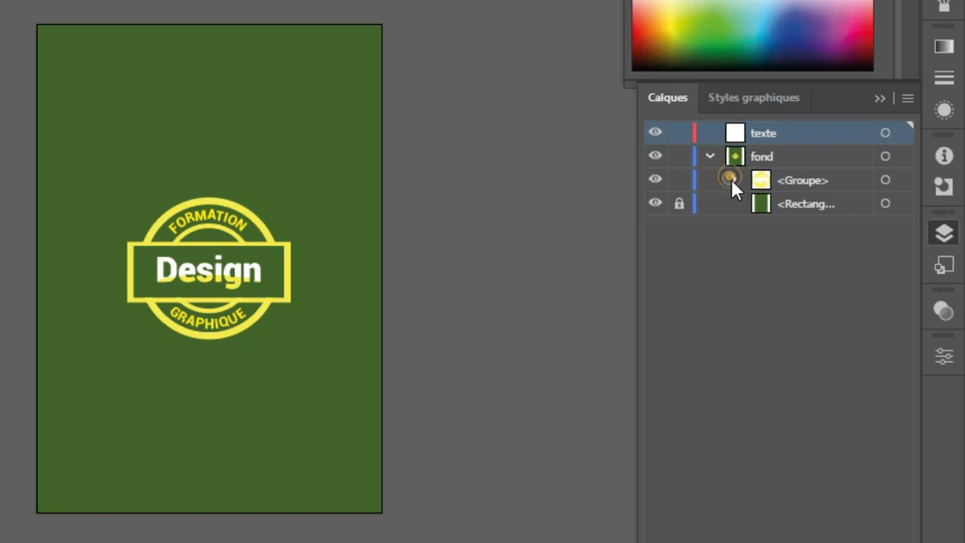
{"action": "left_click", "coordinate": [734, 181]}
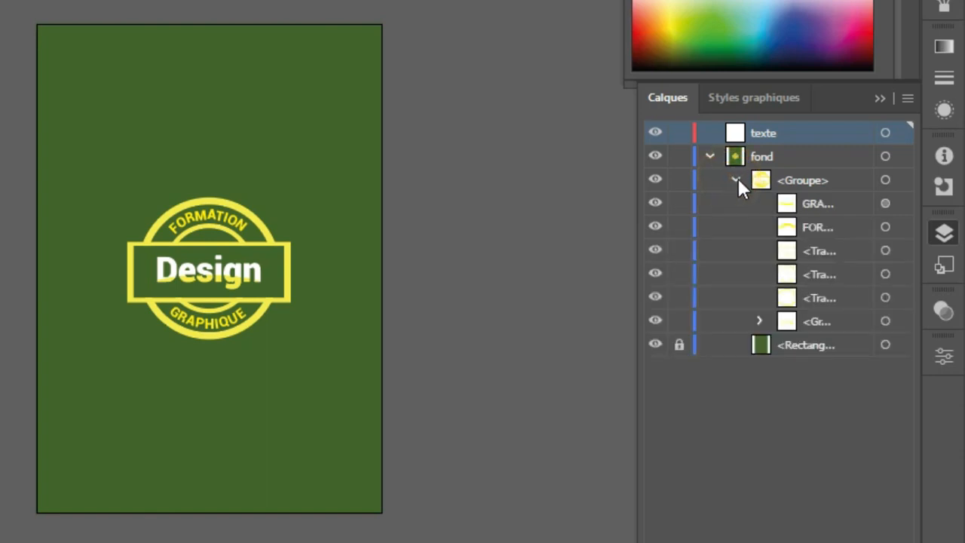
{"action": "left_click", "coordinate": [756, 320]}
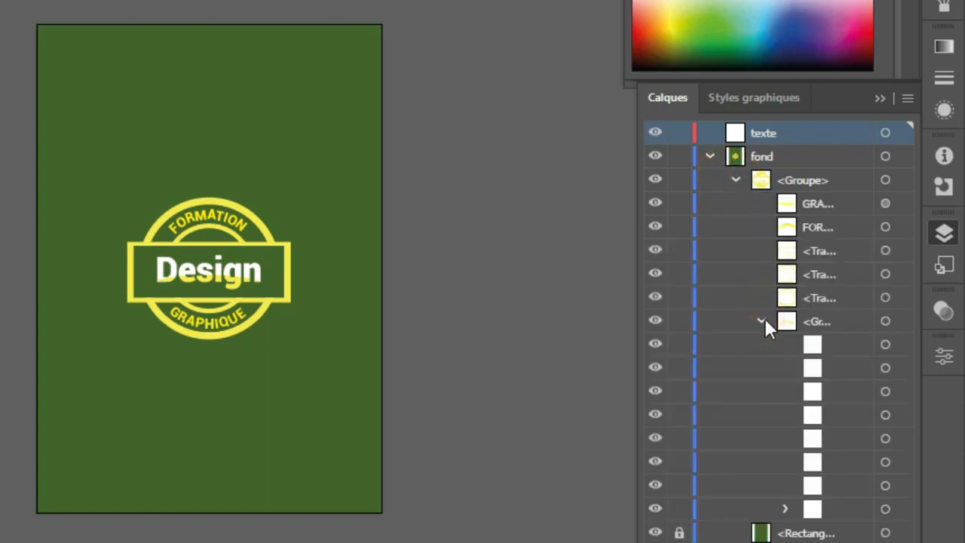
{"action": "left_click", "coordinate": [711, 157]}
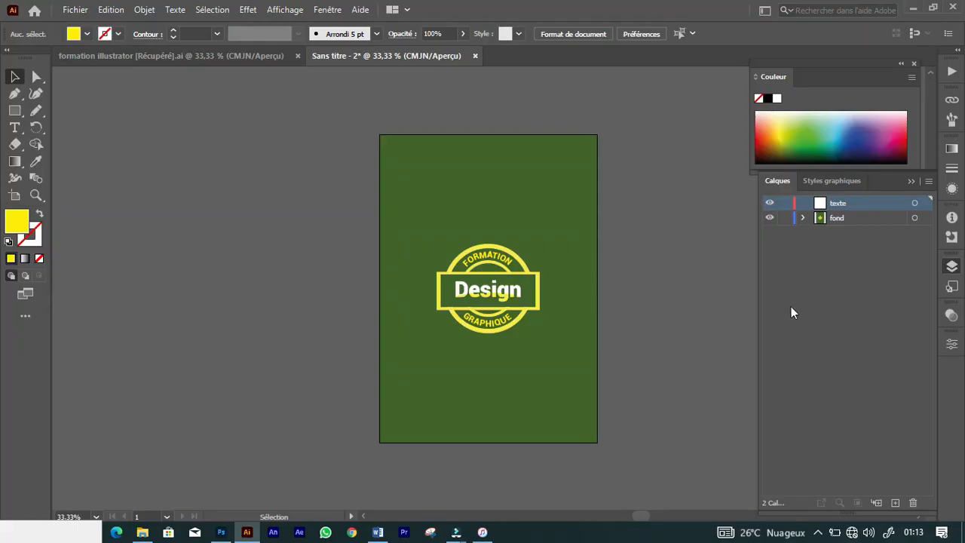
{"action": "key", "text": "ctrl+plus"}
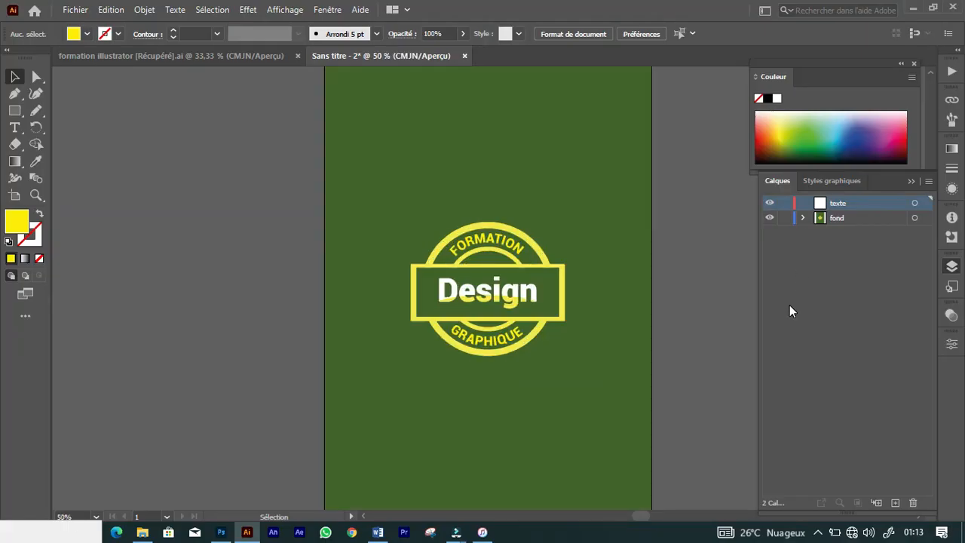
{"action": "key", "text": "ctrl+minus"}
{"action": "key", "text": "ctrl+plus"}
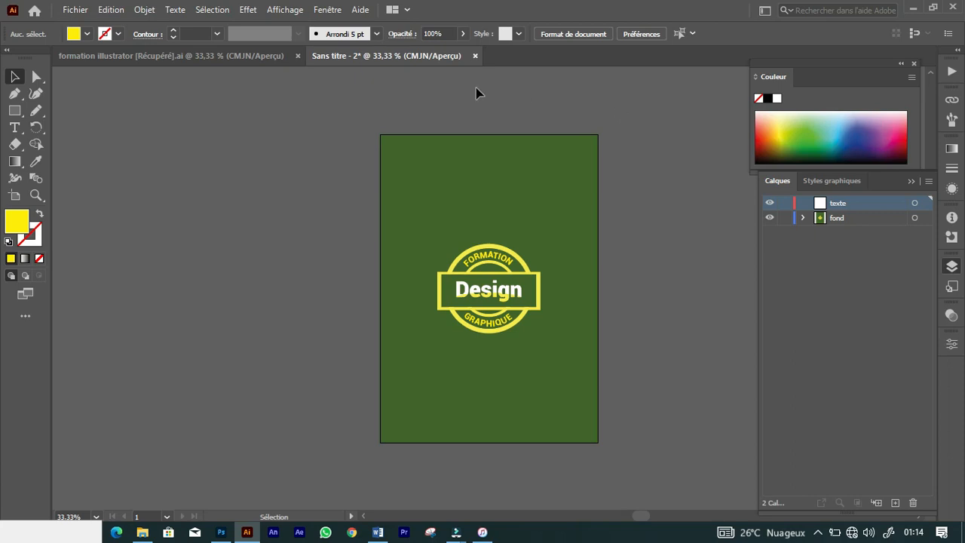
Step: Export the poster to the Documents folder as a JPEG named "design", using all artboards
{"action": "left_click", "coordinate": [76, 14]}
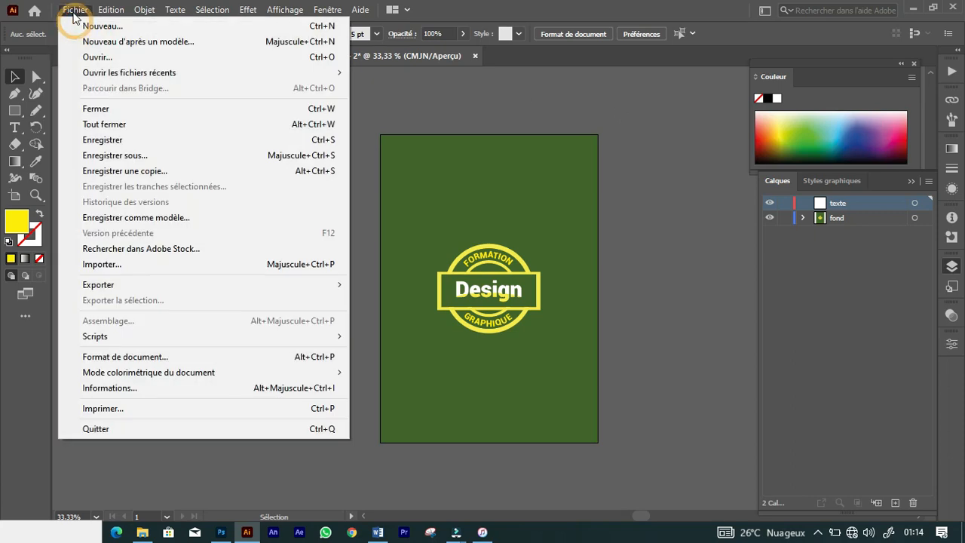
{"action": "mouse_move", "coordinate": [144, 284]}
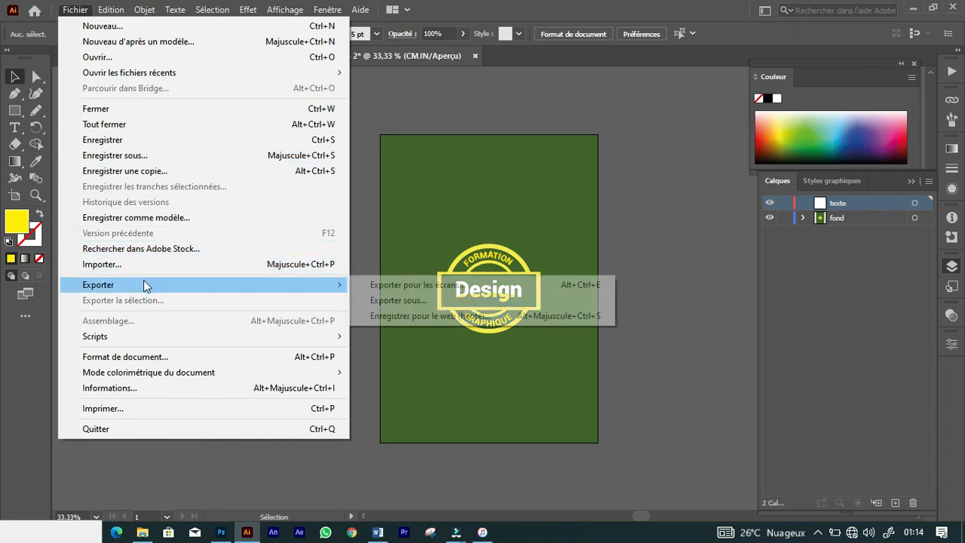
{"action": "left_click", "coordinate": [400, 300]}
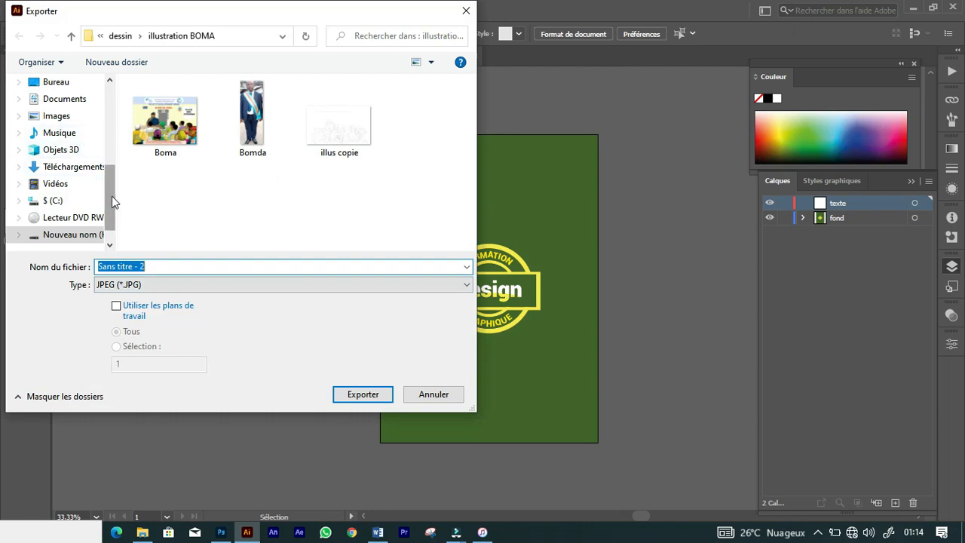
{"action": "left_click", "coordinate": [79, 105]}
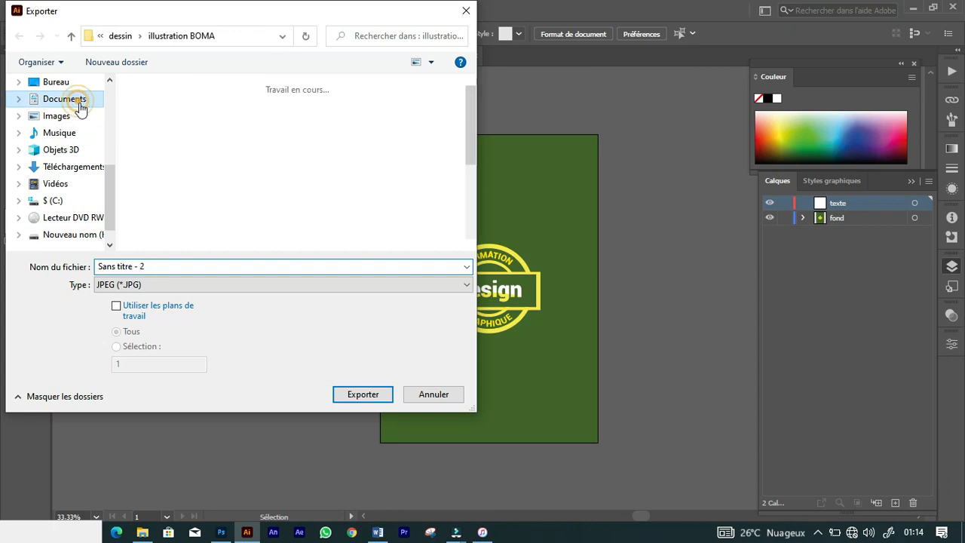
{"action": "left_click", "coordinate": [173, 266]}
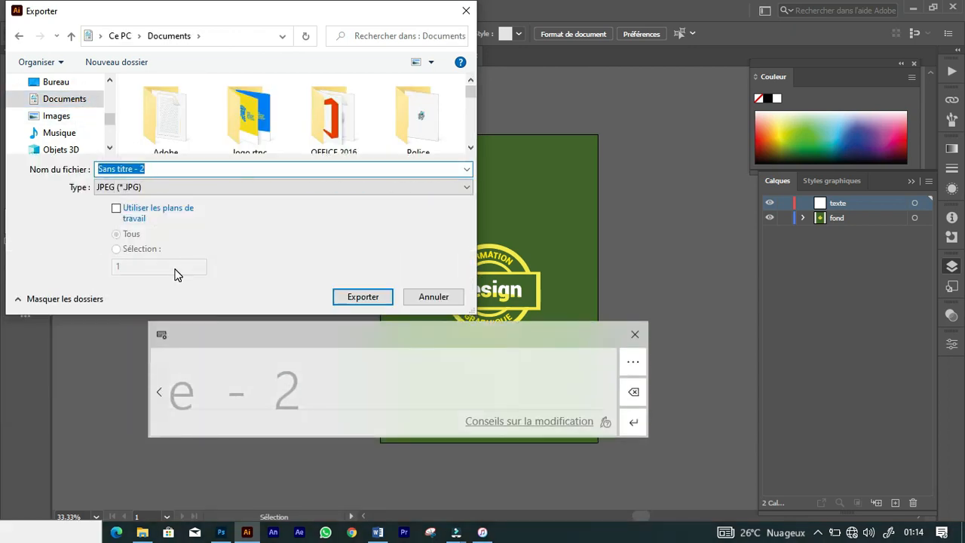
{"action": "type", "text": "design"}
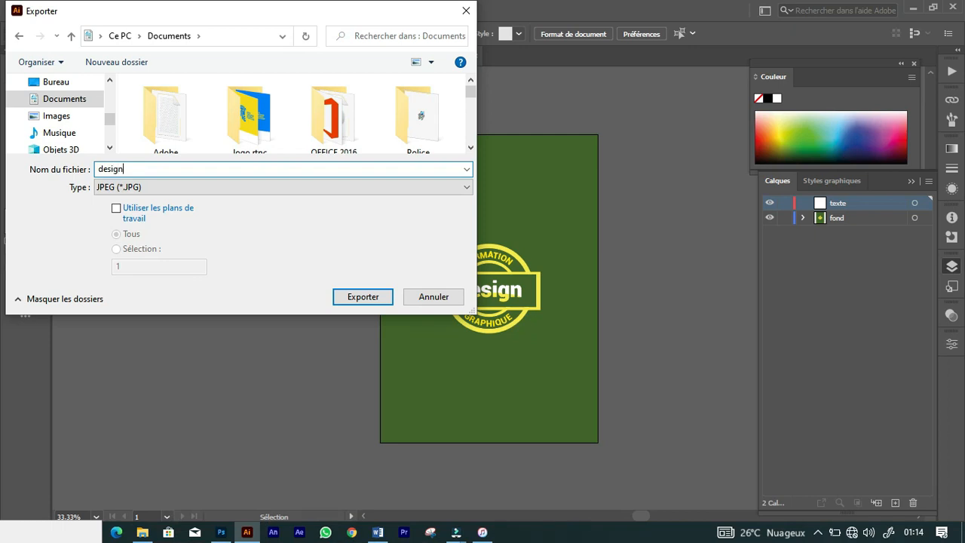
{"action": "left_click", "coordinate": [150, 188]}
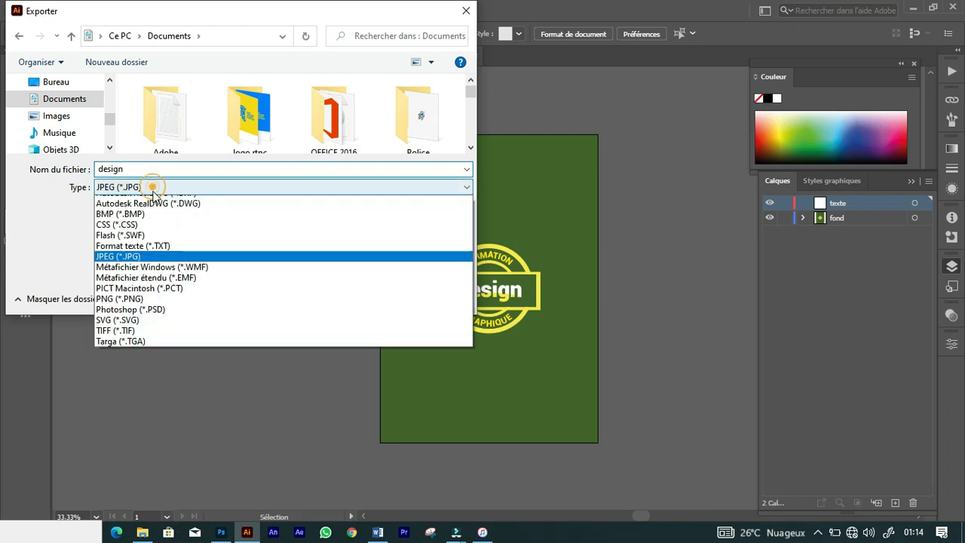
{"action": "left_click", "coordinate": [157, 191]}
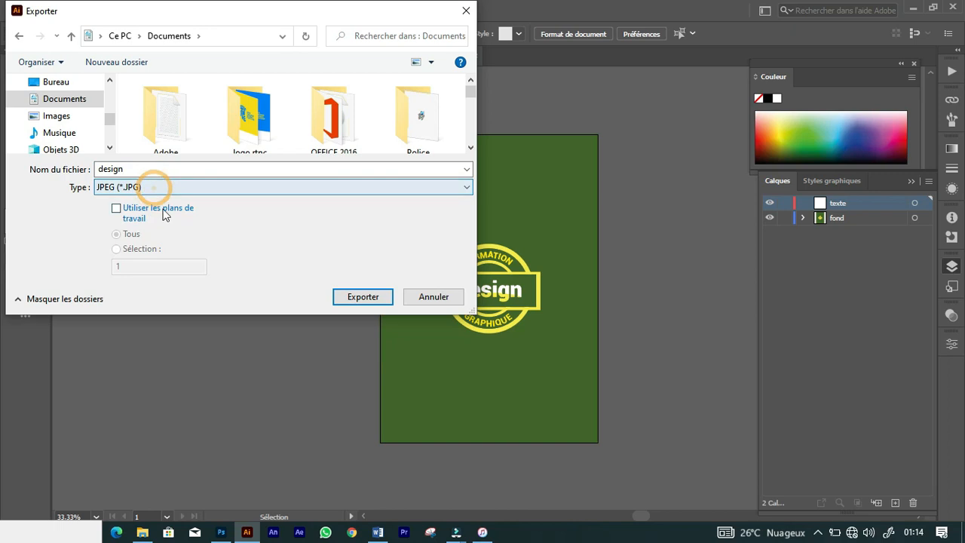
{"action": "left_click", "coordinate": [117, 209]}
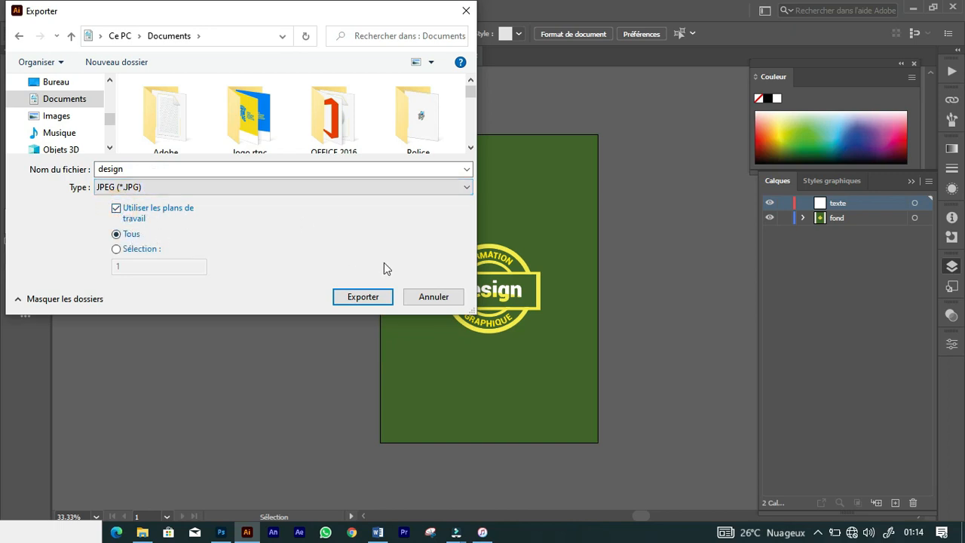
{"action": "left_click", "coordinate": [369, 297]}
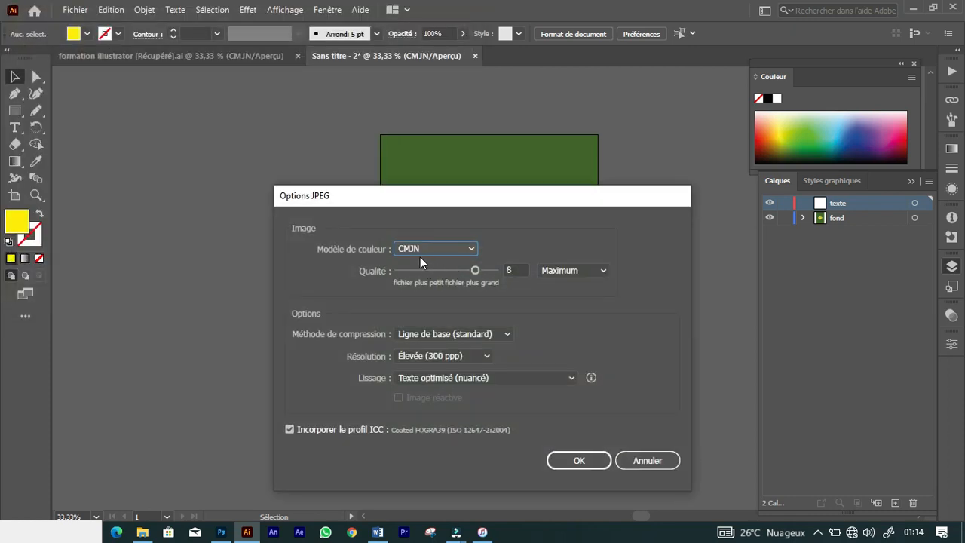
Step: Configure the JPEG options with the RVB colour model, quality 10 and Élevée (300 ppp) resolution
{"action": "left_click", "coordinate": [456, 249]}
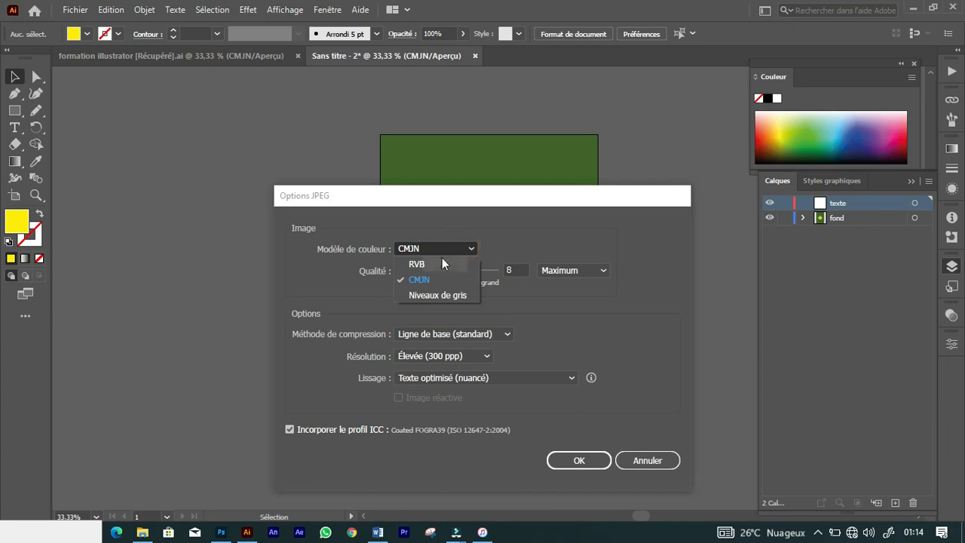
{"action": "left_click", "coordinate": [438, 264]}
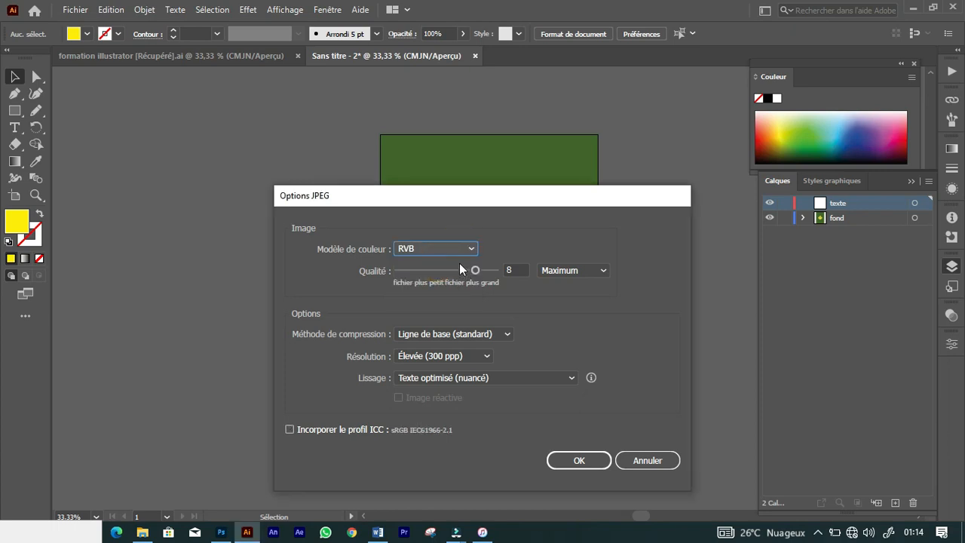
{"action": "left_click_drag", "start_coordinate": [475, 270], "coordinate": [498, 272]}
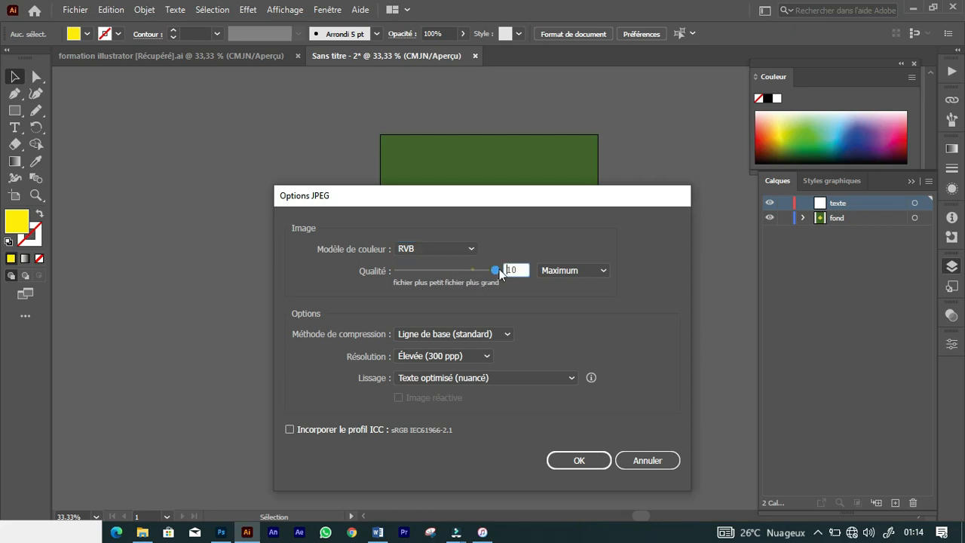
{"action": "left_click", "coordinate": [464, 354]}
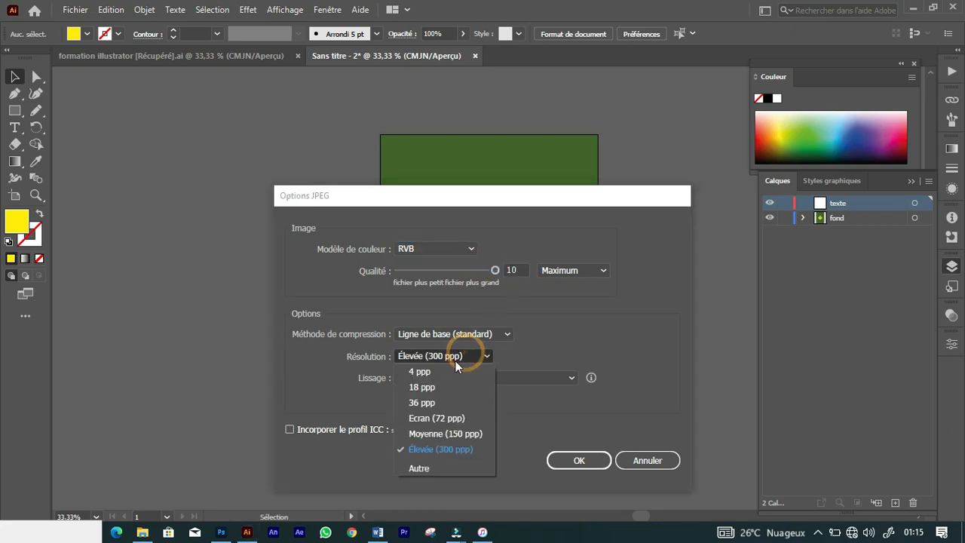
{"action": "left_click", "coordinate": [444, 449]}
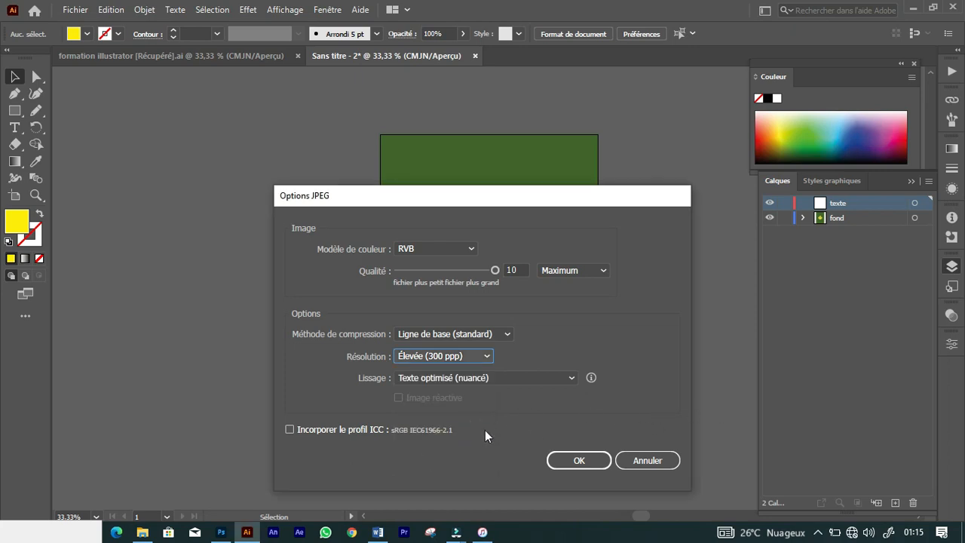